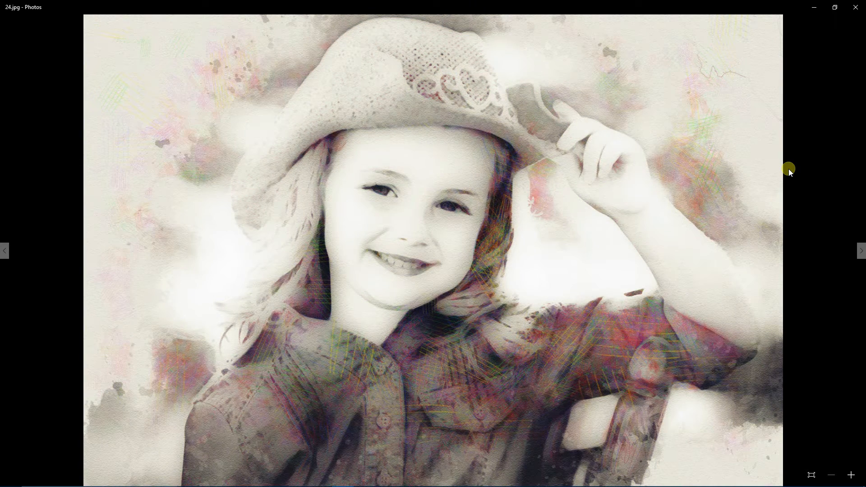
- Browse the sample photos from 24.jpg to 71.jpg, comparing the portrait, martial artist and motorcycle originals with their painted versions
key(Right)
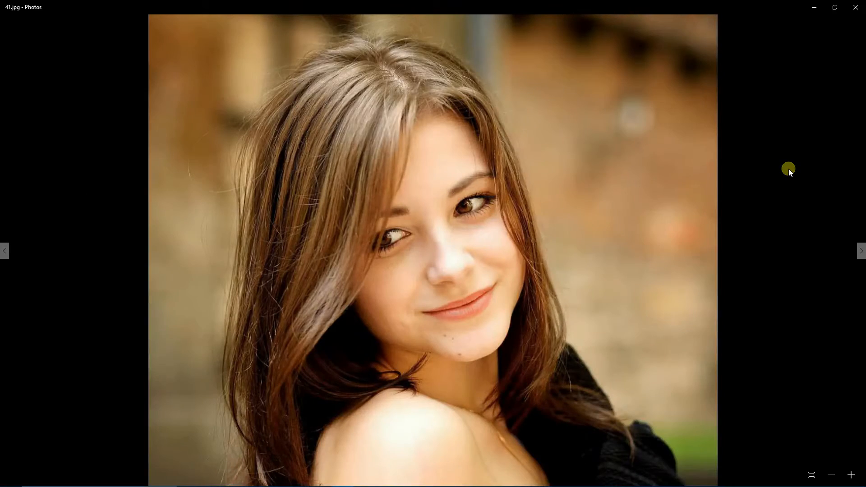
key(Right)
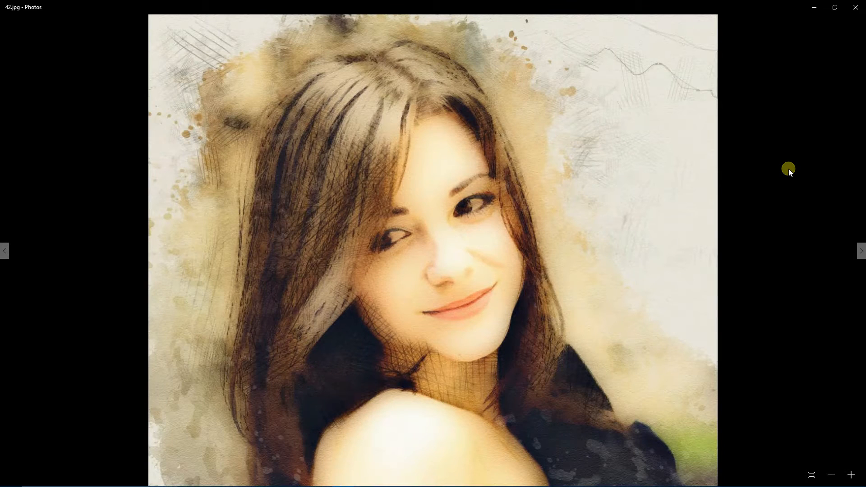
key(Right)
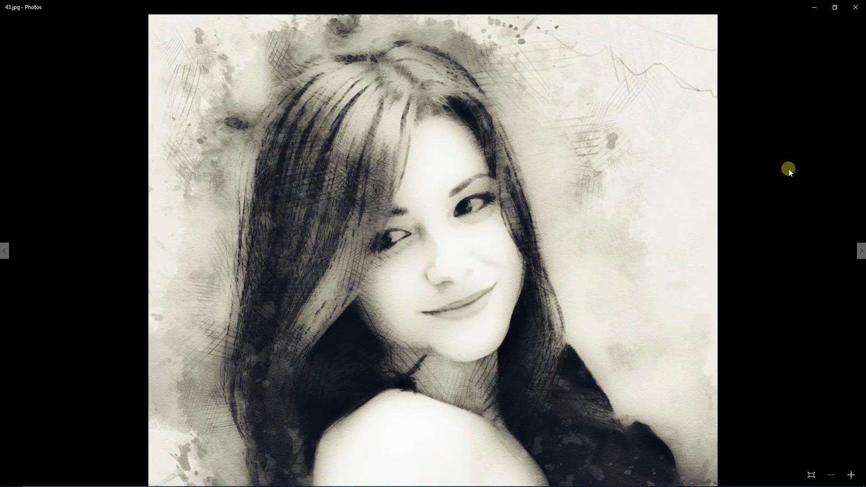
key(Right)
key(Right)
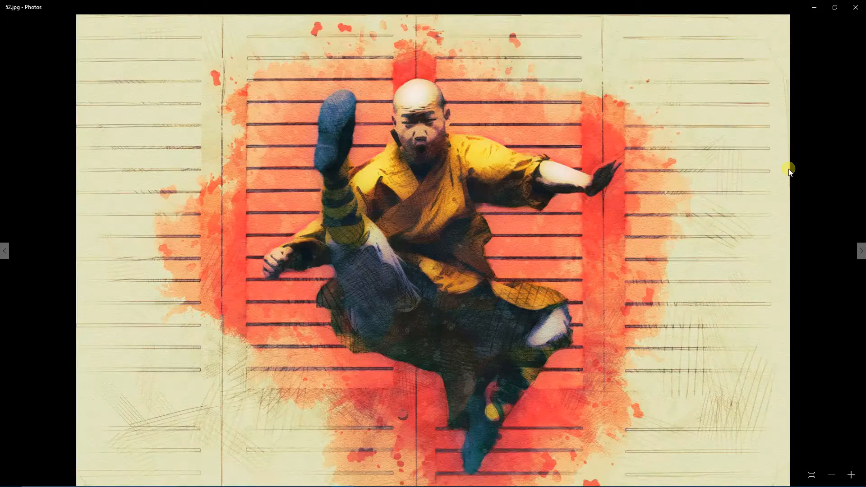
key(Right)
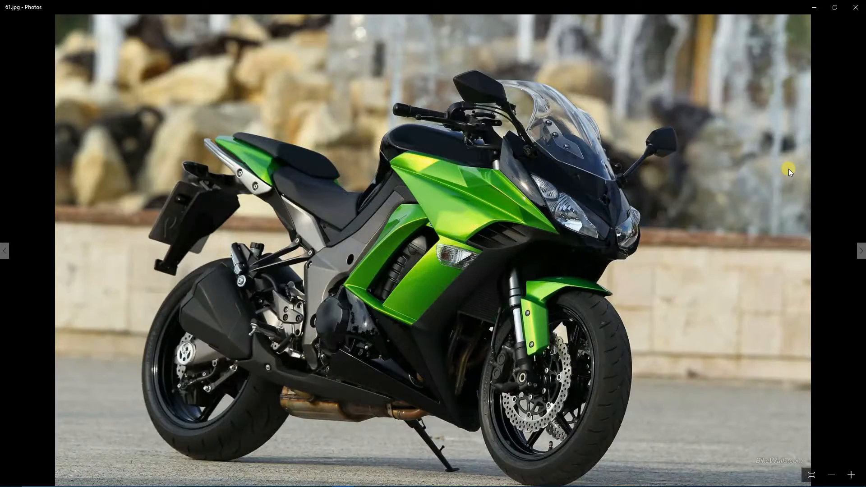
key(Right)
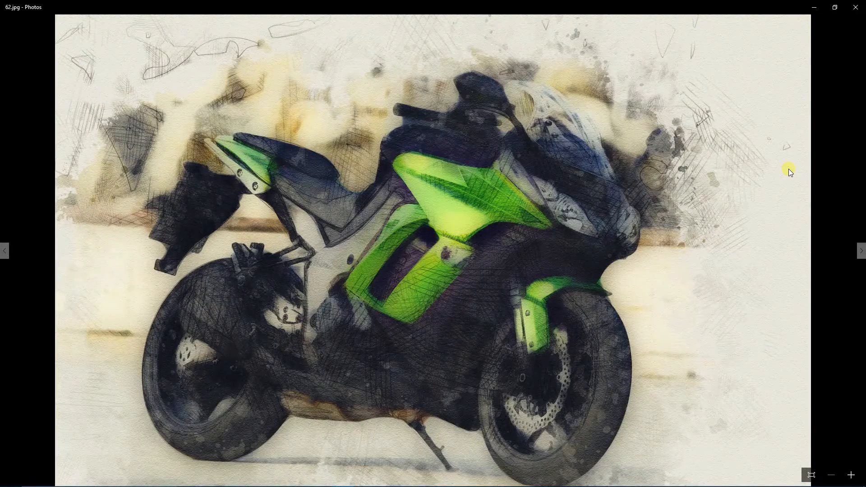
key(Right)
key(Right)
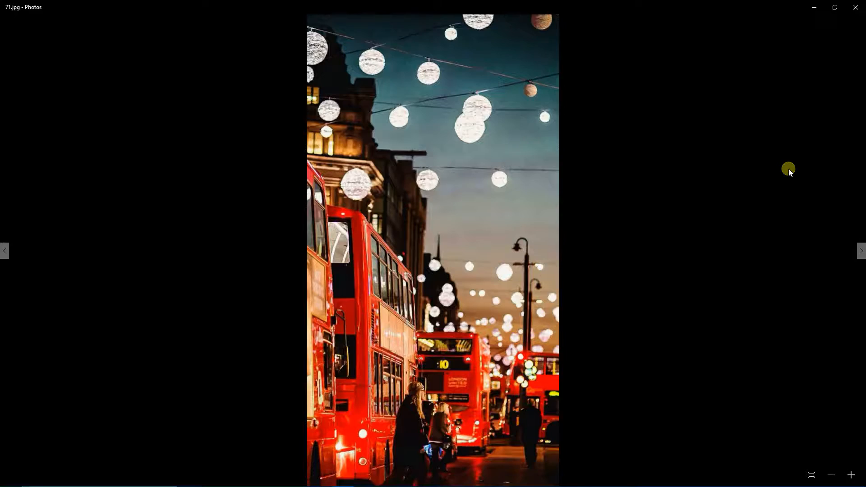
- Examine the watercolor version of the red bus street scene, 72.jpg, up close
key(Right)
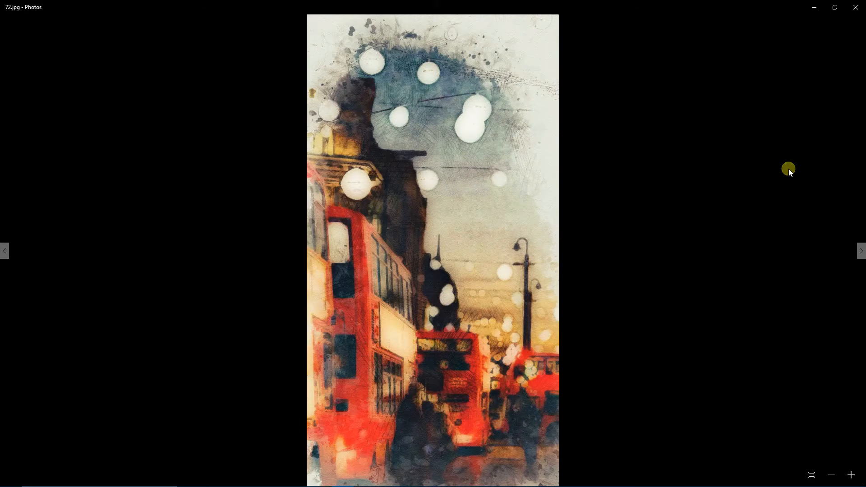
scroll(520, 194, up, 2)
drag(520, 194, 456, 199)
drag(467, 355, 457, 209)
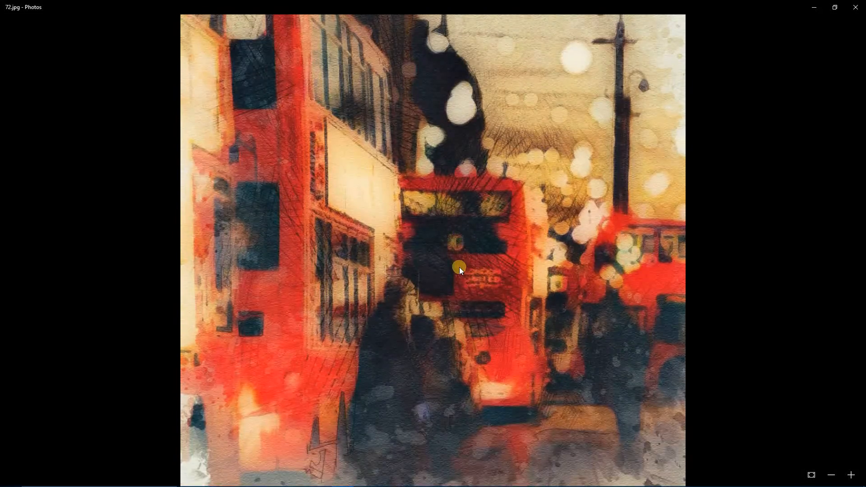
- Compare the alley photo 81.jpg with its painted version 82.jpg and inspect the ink and paint details
key(Right)
key(Right)
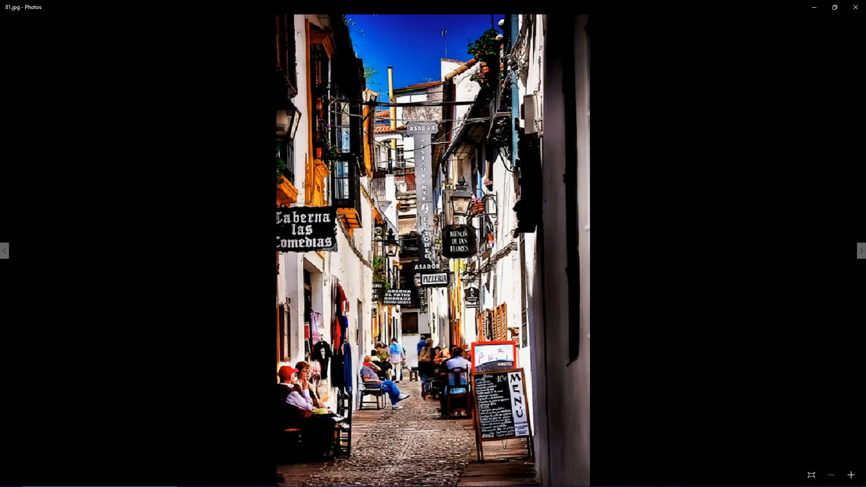
key(Right)
double_click(459, 267)
drag(456, 429, 475, 248)
drag(458, 322, 462, 274)
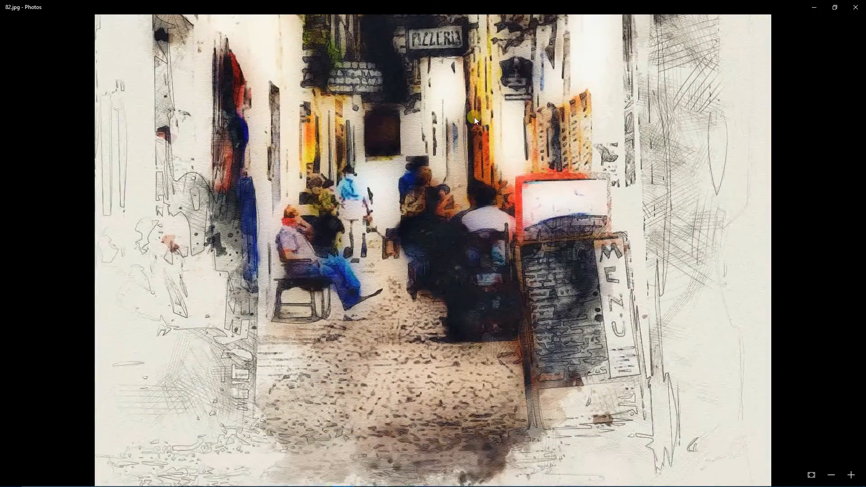
drag(474, 117, 487, 266)
drag(495, 99, 497, 308)
double_click(498, 308)
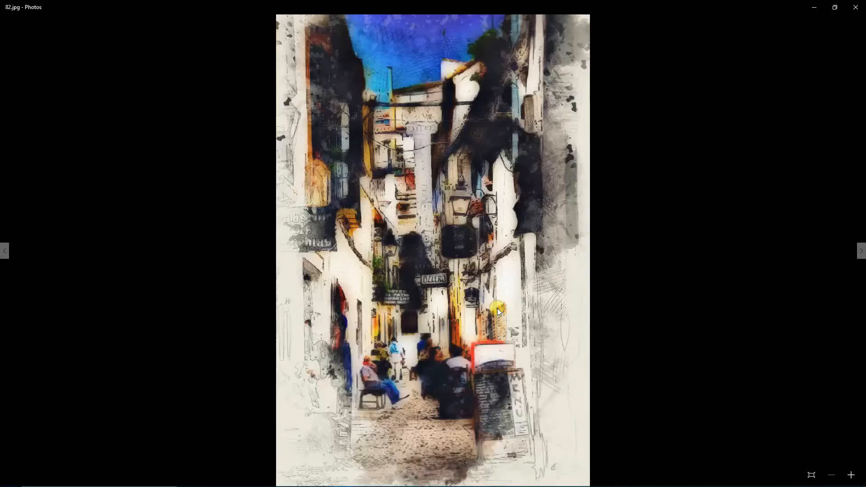
- Compare the city night photo 91.jpg with its painted version 92.jpg and inspect the billboards, taxis and pedestrians
key(Right)
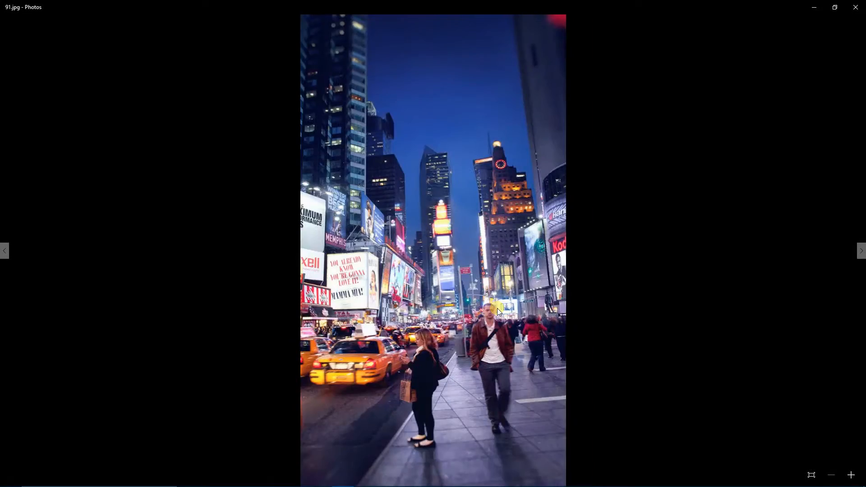
key(Right)
double_click(497, 308)
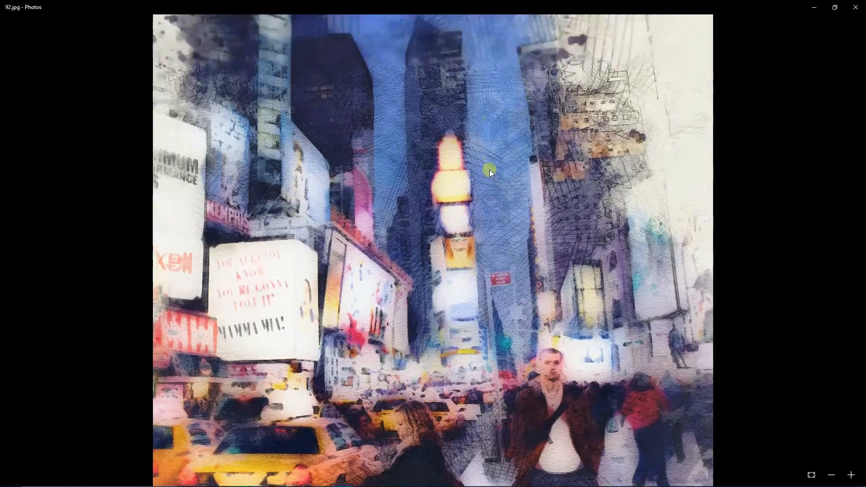
drag(489, 170, 493, 348)
drag(488, 212, 487, 288)
drag(492, 352, 478, 174)
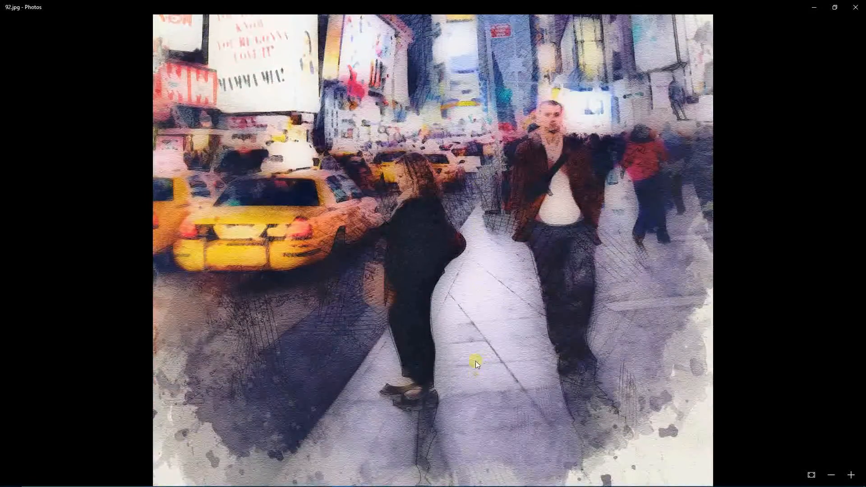
double_click(469, 277)
- Review the remaining before-and-after samples from 101.jpg to 142.jpg, ending with the painted lantern
key(Right)
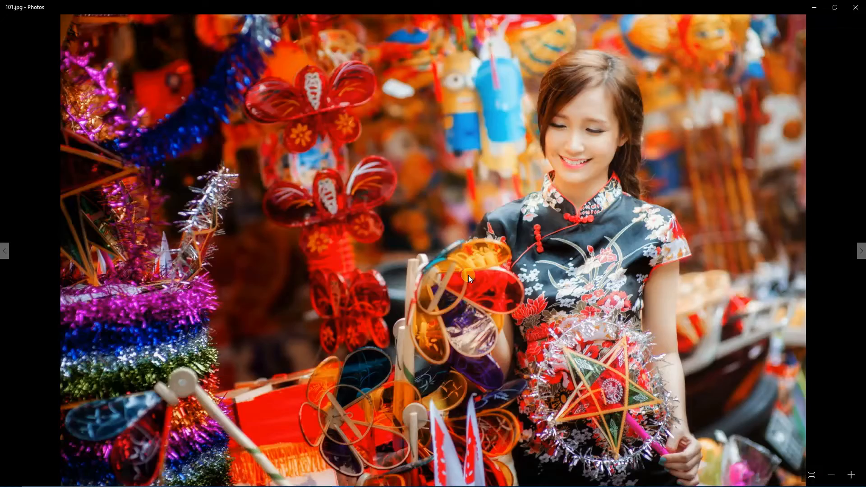
key(Right)
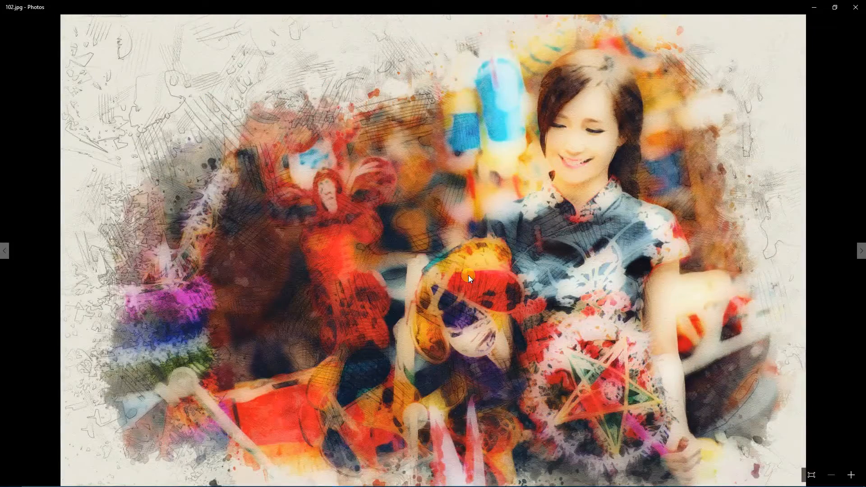
key(Right)
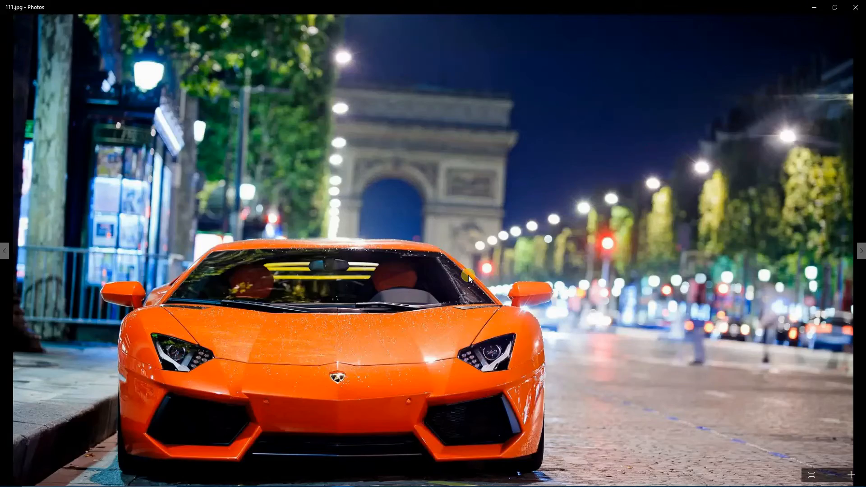
key(Right)
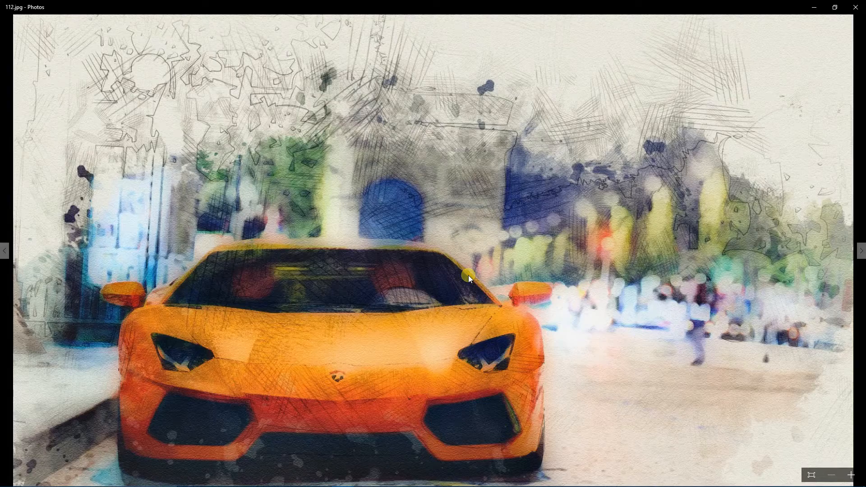
key(Right)
key(Right)
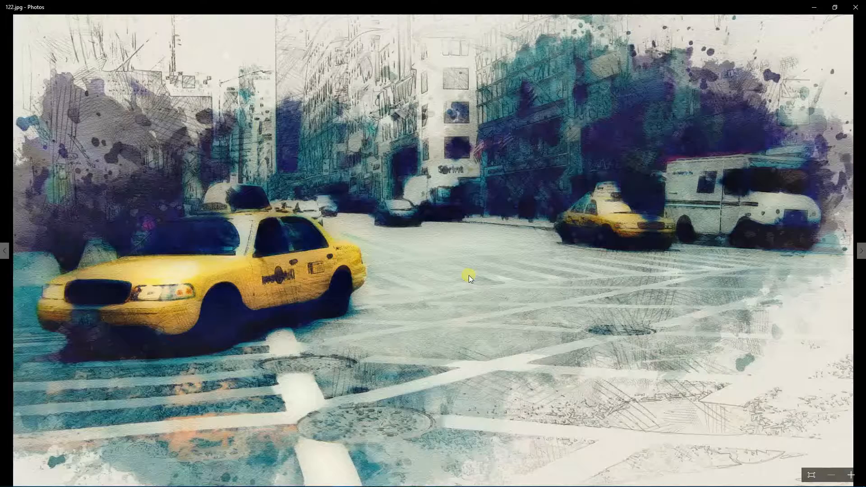
key(Right)
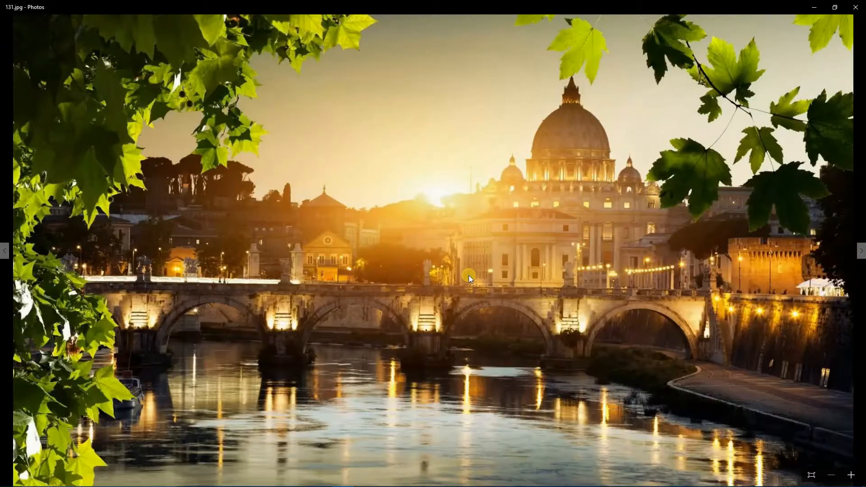
key(Right)
key(Right)
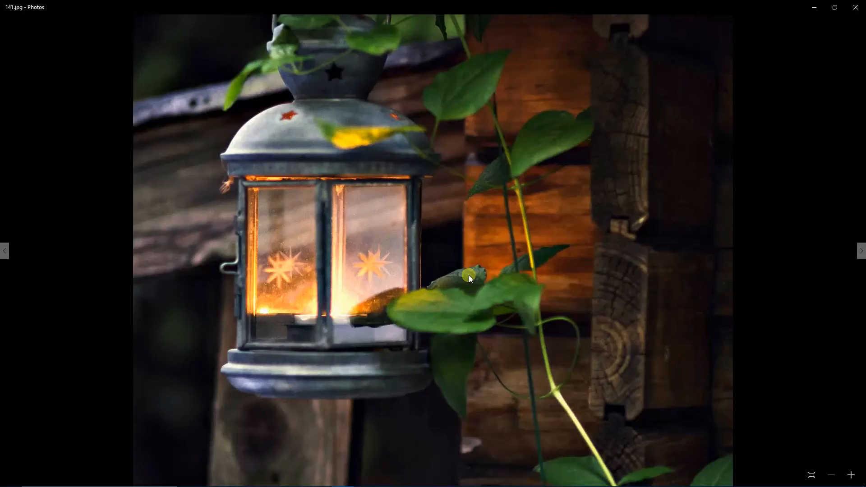
key(Right)
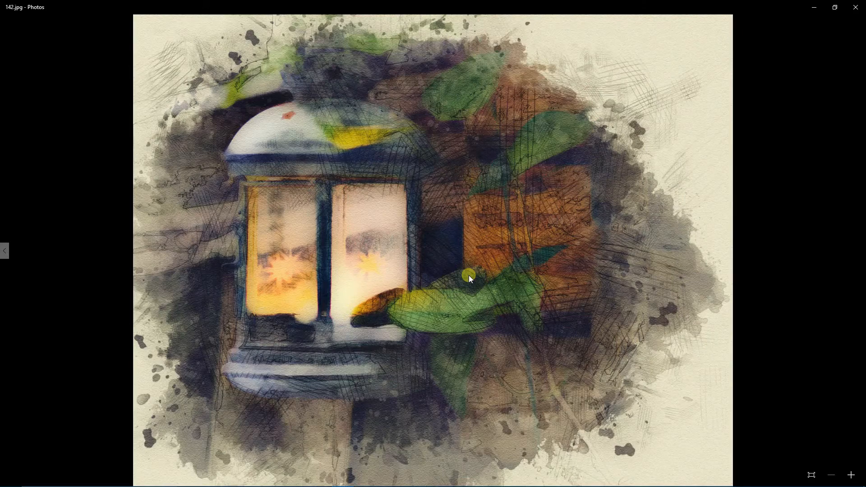
double_click(470, 276)
double_click(469, 276)
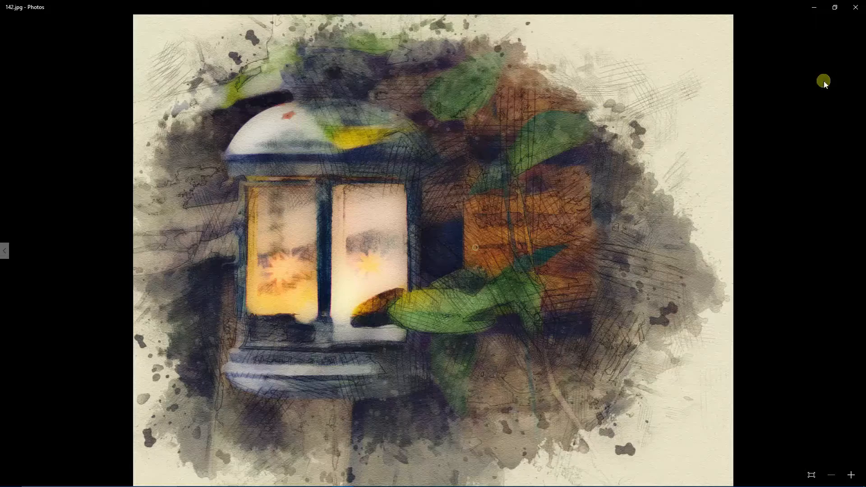
- Close the sample image, switch to Photoshop and display the available actions
click(863, 2)
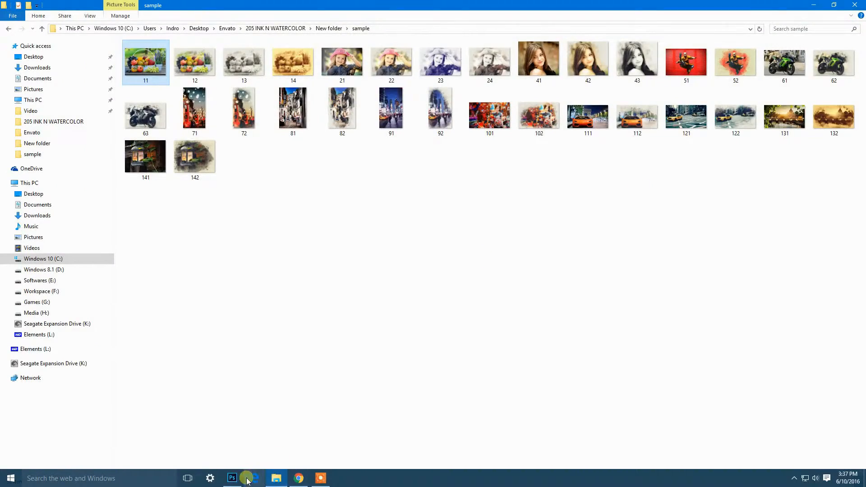
click(251, 478)
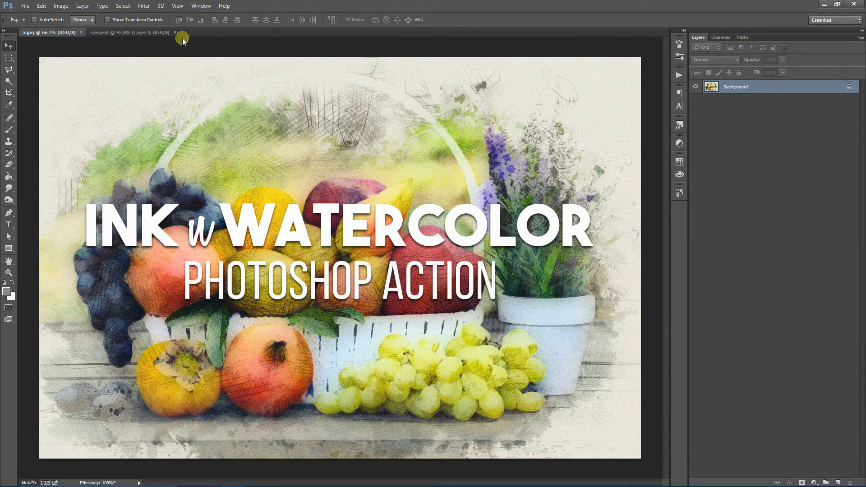
click(200, 6)
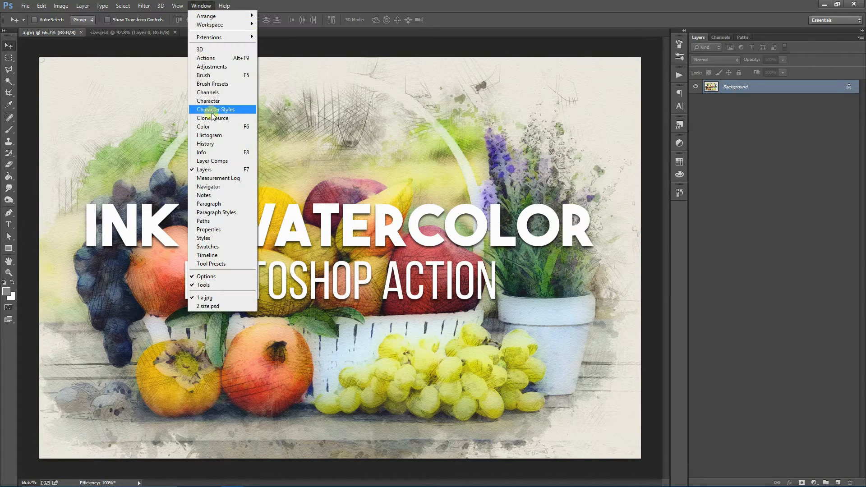
click(207, 59)
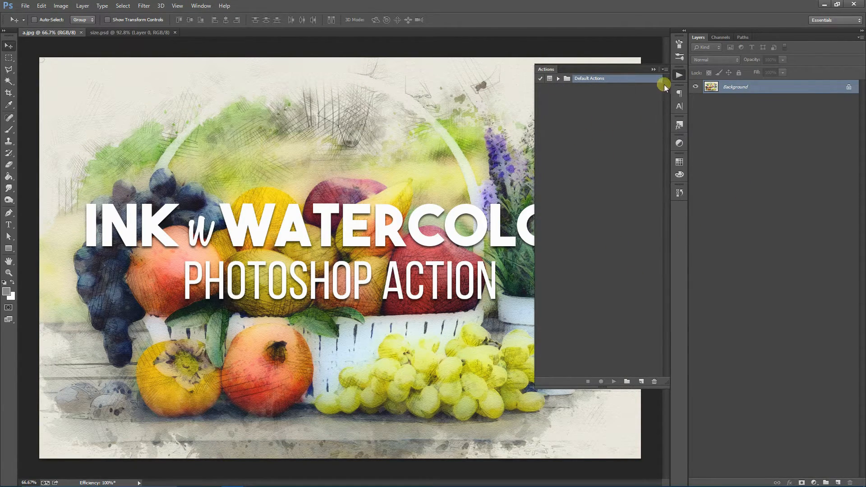
- Load the Ink n Water Color action set from its ATN file
click(666, 71)
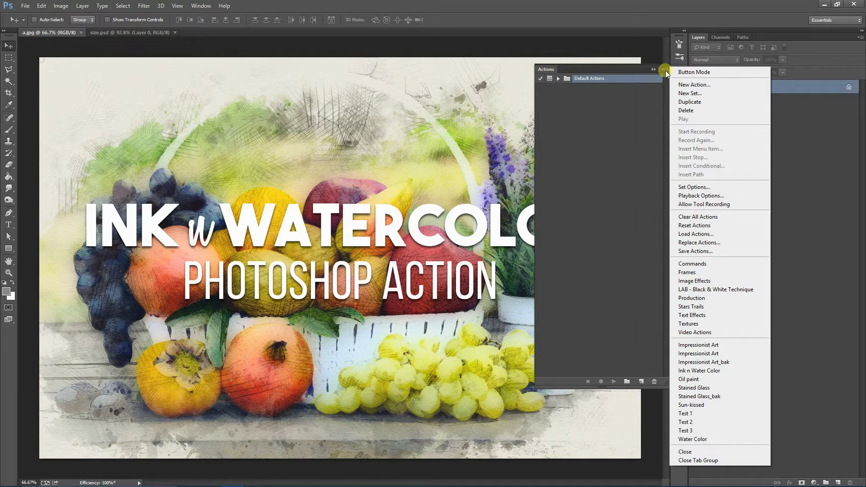
click(694, 233)
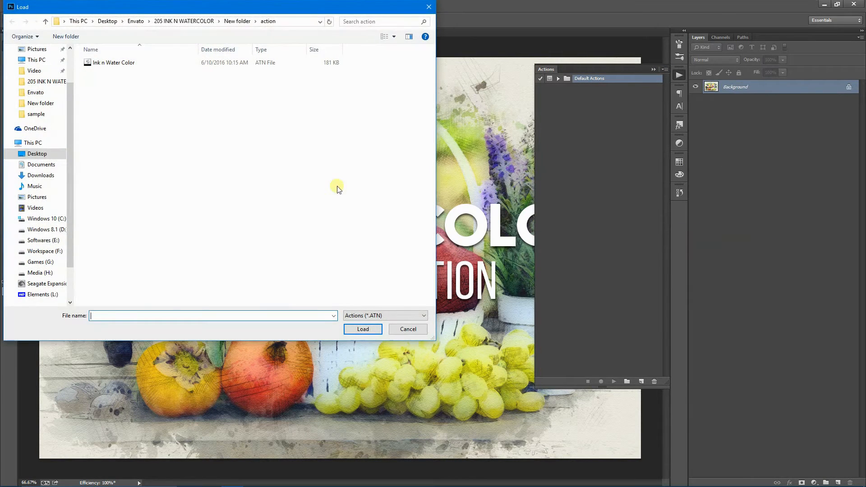
click(113, 63)
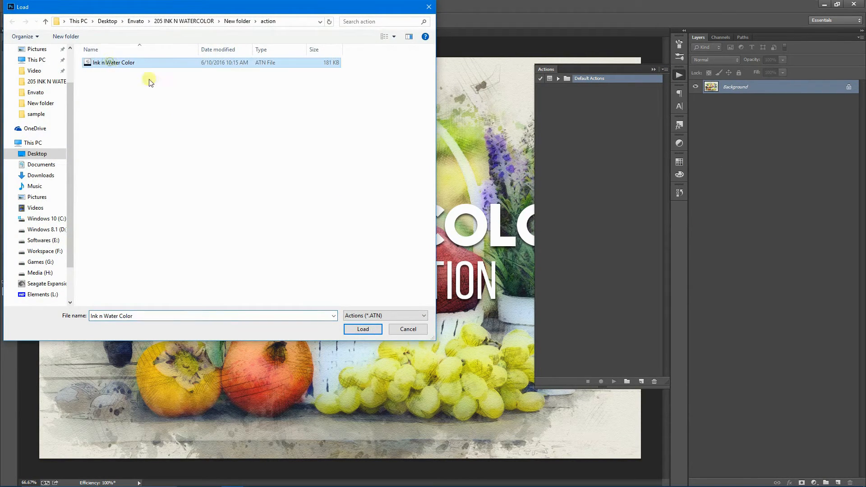
click(361, 329)
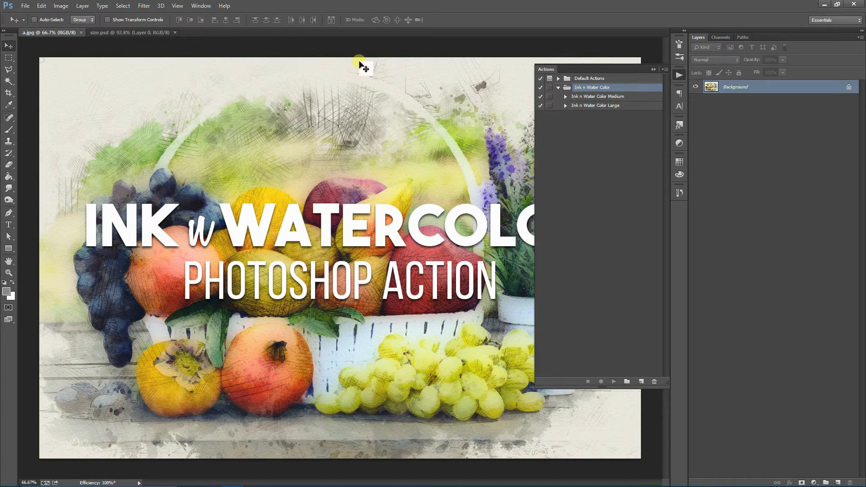
- Bring up the size guide size.psd and select the Ink n Water Color Large action
click(131, 33)
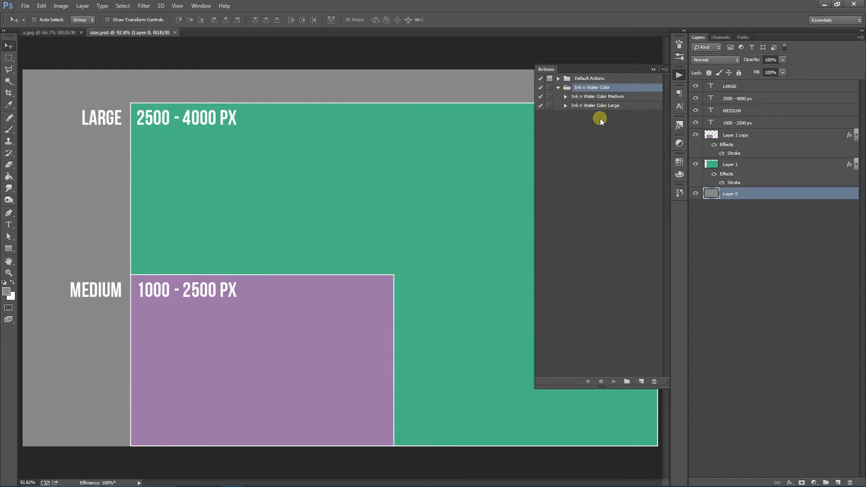
click(604, 106)
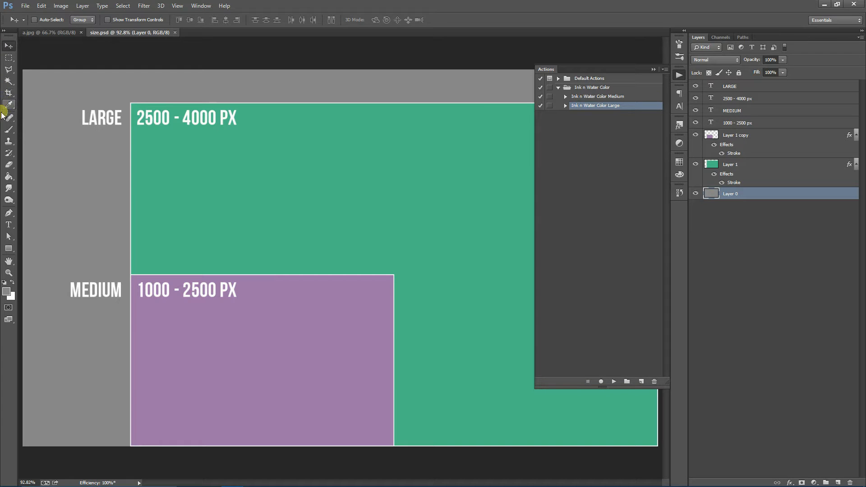
- Load the Ink n Watercolor brush set into the Brush tool's presets from its brush file
click(8, 129)
click(45, 19)
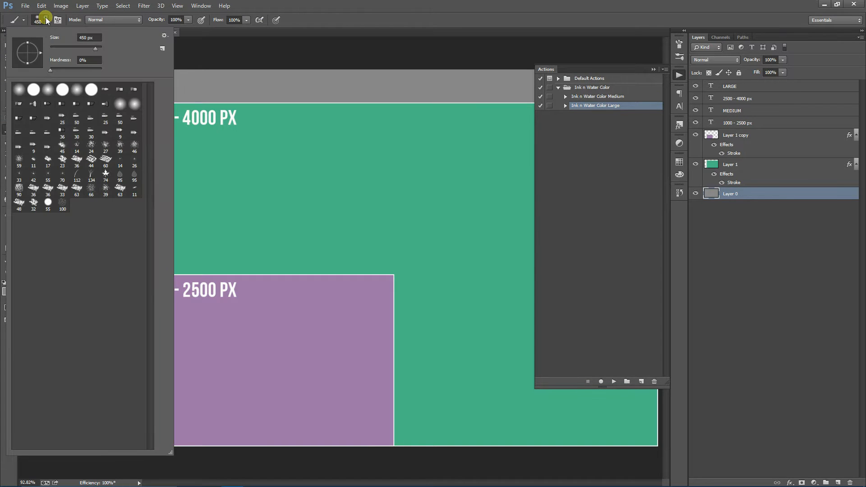
click(164, 36)
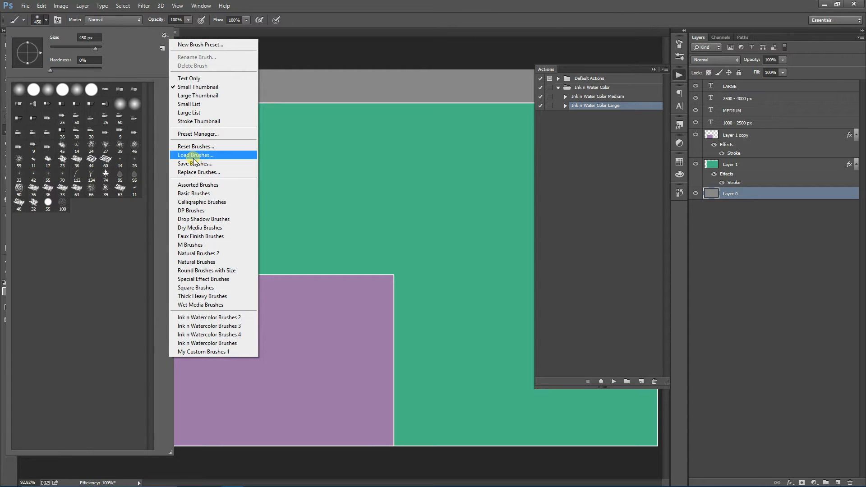
click(198, 156)
click(136, 90)
click(369, 356)
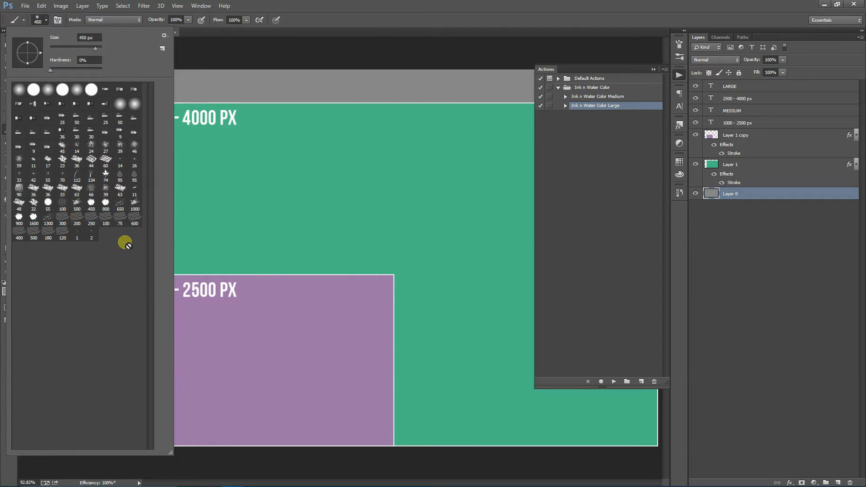
click(388, 17)
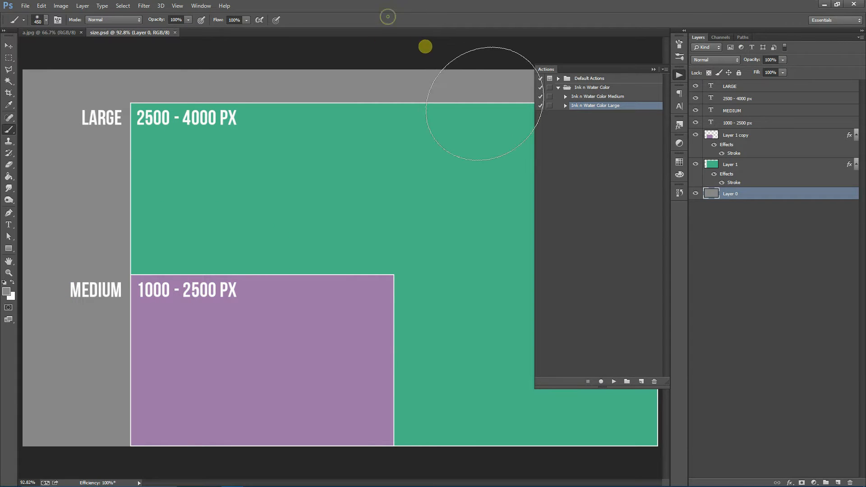
- Hide the actions list, close size.psd and a.jpg, and open 11.jpg from the sample folder
click(654, 70)
click(175, 32)
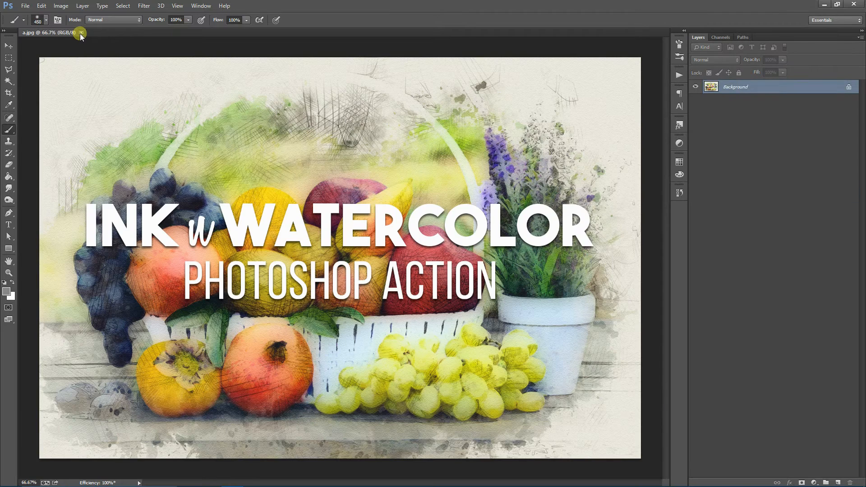
click(80, 33)
click(275, 477)
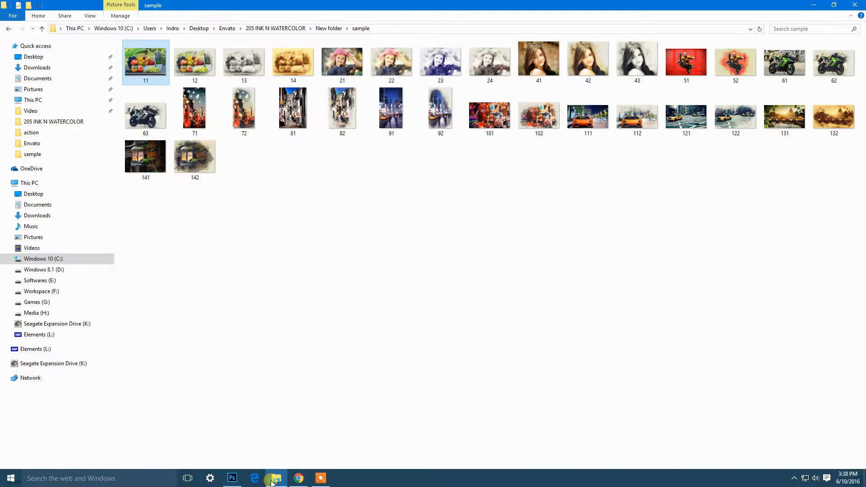
drag(145, 63, 356, 230)
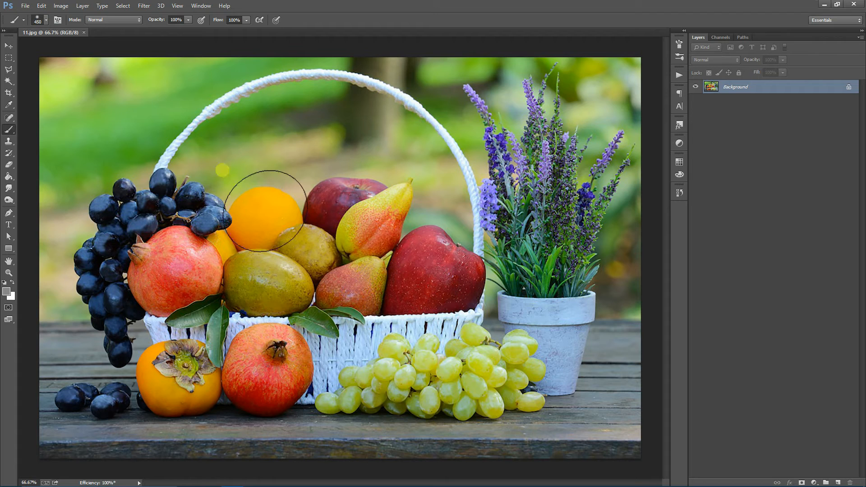
- Check that the photo's color mode is RGB Color at 8 Bits/Channel
click(61, 6)
mouse_move(64, 17)
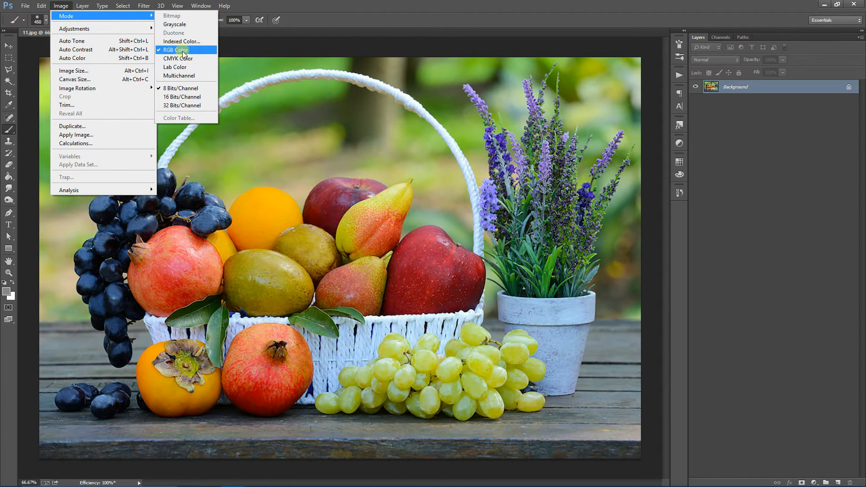
click(760, 84)
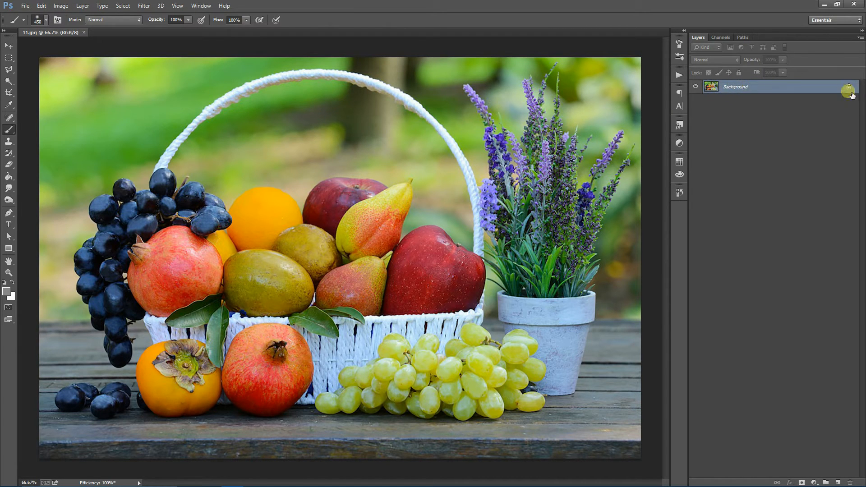
- Unlock the Background as a regular layer named Layer 0 and convert it back into the Background
double_click(751, 86)
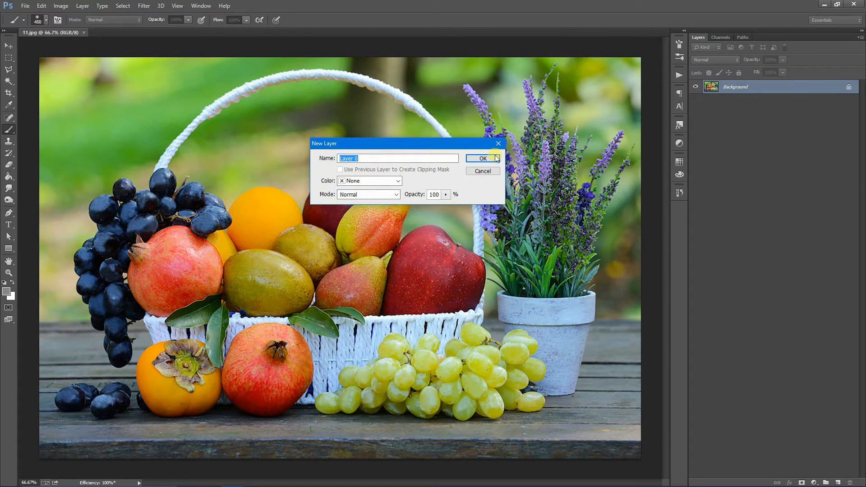
click(484, 155)
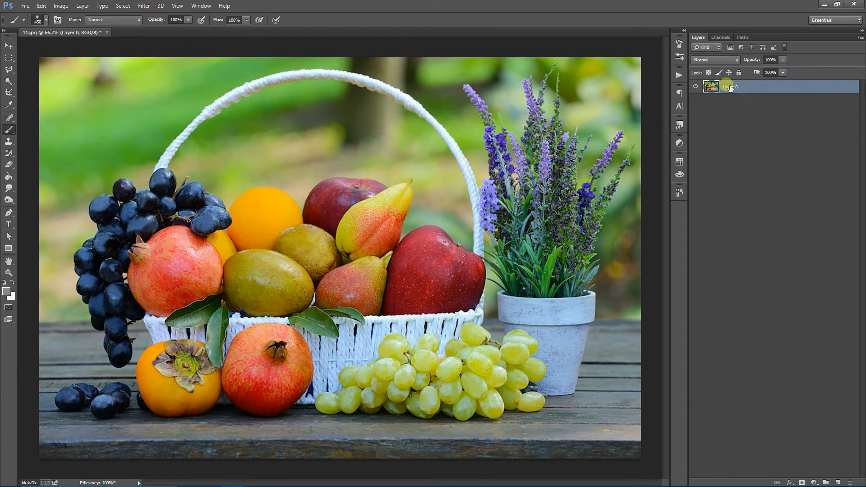
click(83, 6)
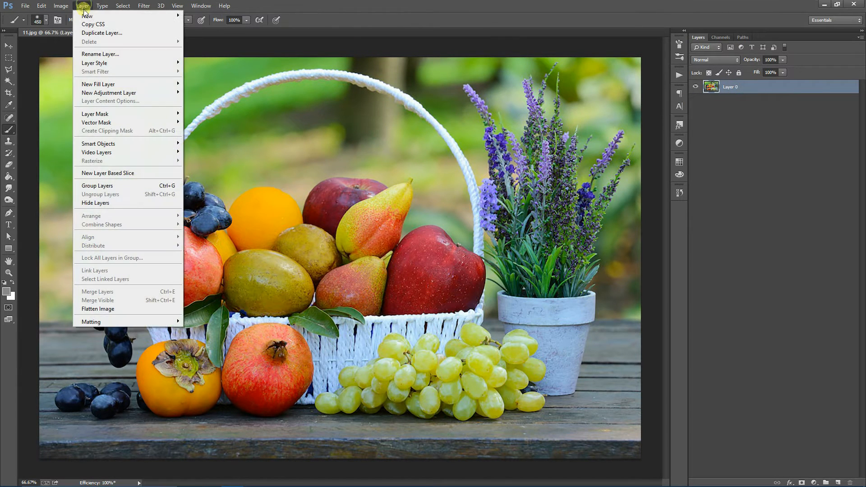
click(226, 24)
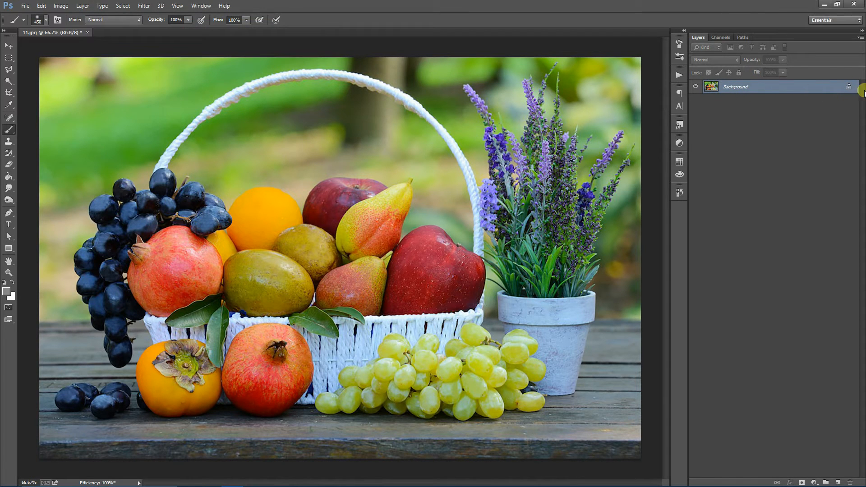
- Check that Add "copy" to Copied Layers and Groups is enabled, and keep the brush opacity and flow at 100%
click(860, 38)
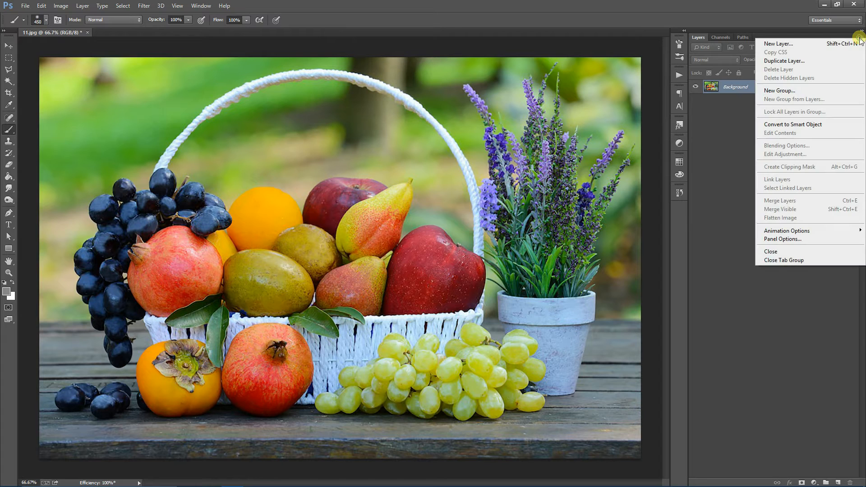
click(785, 239)
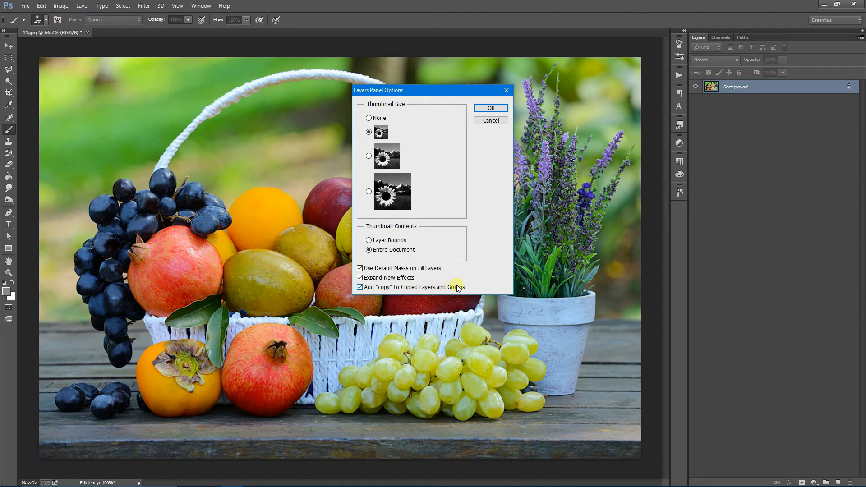
click(506, 90)
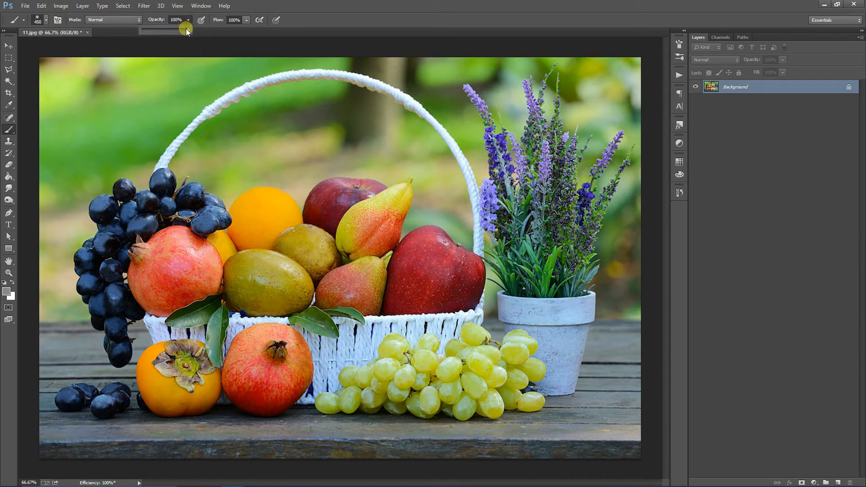
drag(244, 21, 242, 30)
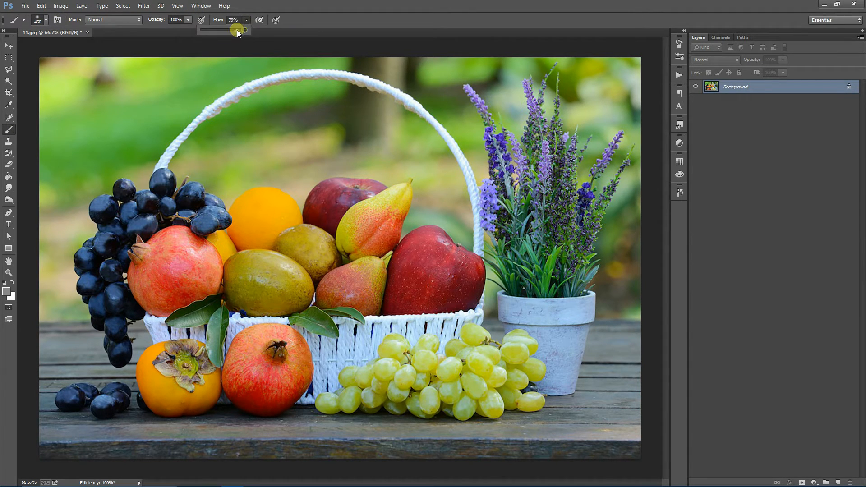
click(332, 10)
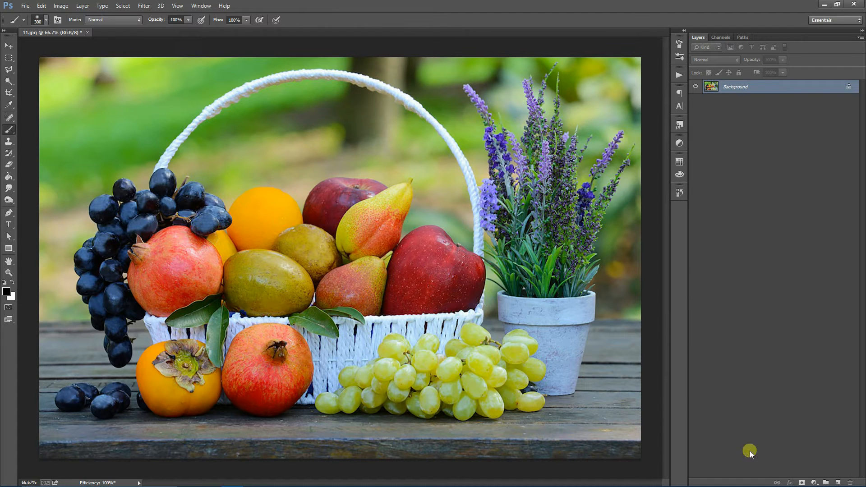
- Add a new layer above the Background and name it brush
click(838, 483)
double_click(731, 87)
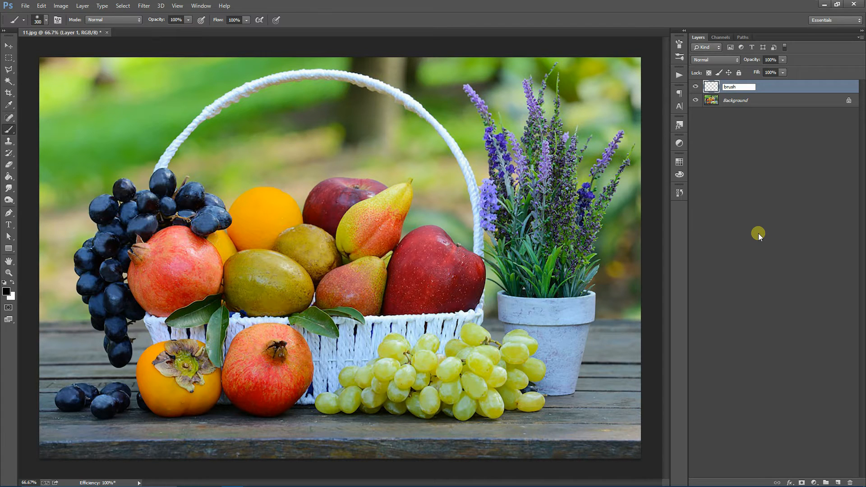
text(brush)
drag(740, 86, 724, 87)
- Set the foreground color to red and choose the soft round brush with 0% hardness at 250 px
click(7, 292)
drag(435, 330, 465, 293)
click(535, 293)
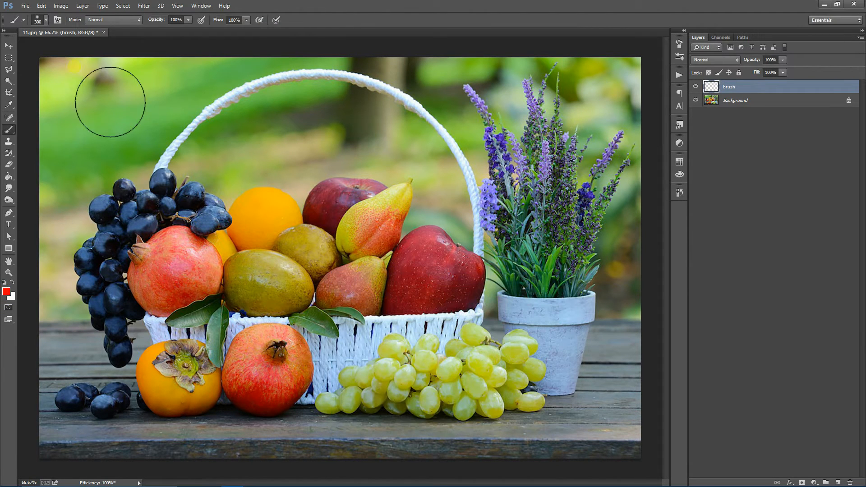
click(46, 20)
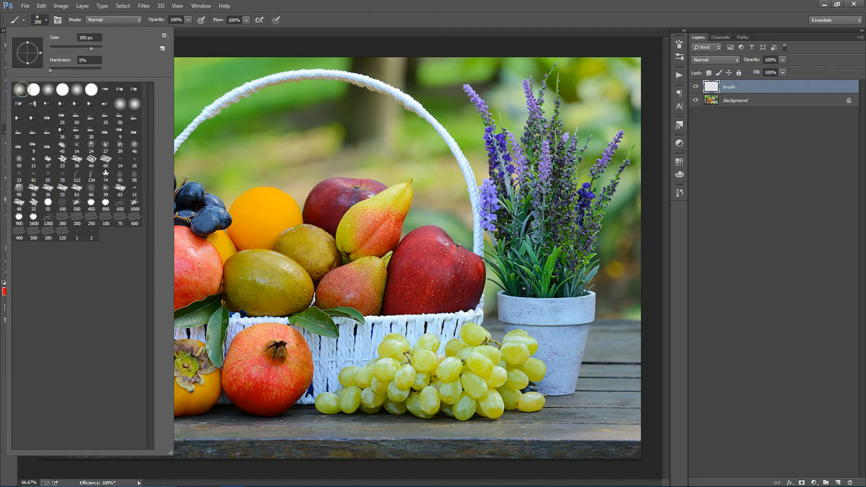
double_click(20, 89)
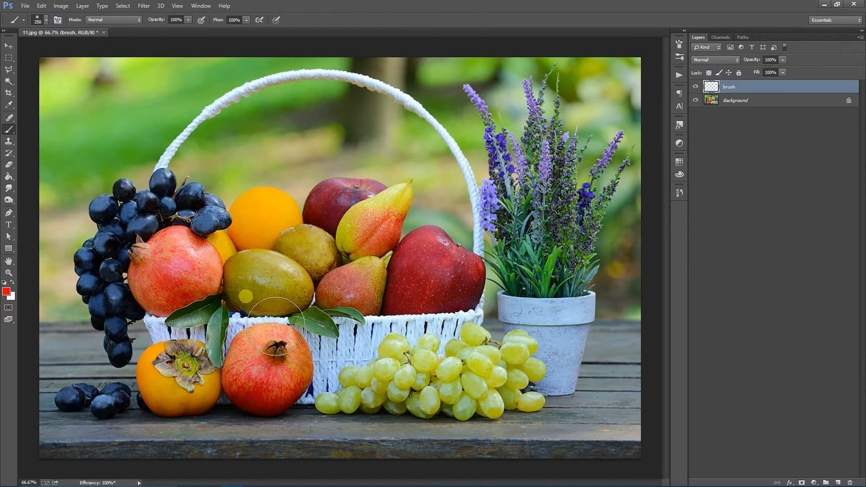
- Paint red over the fruit basket, the grapes and the lower part of the lavender pot on the brush layer
mouse_move(316, 388)
mouse_down()
mouse_move(255, 400)
mouse_move(181, 367)
mouse_move(161, 306)
mouse_move(178, 245)
mouse_move(201, 237)
mouse_move(259, 264)
mouse_move(233, 249)
mouse_move(396, 244)
mouse_move(452, 281)
mouse_move(520, 300)
mouse_move(485, 271)
mouse_up()
mouse_move(425, 281)
mouse_down()
mouse_move(478, 263)
mouse_move(508, 227)
mouse_move(552, 225)
mouse_move(575, 296)
mouse_move(582, 360)
mouse_move(551, 415)
mouse_move(444, 439)
mouse_move(398, 423)
mouse_move(288, 414)
mouse_move(232, 398)
mouse_move(168, 333)
mouse_move(193, 297)
mouse_move(356, 276)
mouse_move(504, 275)
mouse_move(558, 257)
mouse_move(543, 348)
mouse_move(462, 397)
mouse_move(321, 384)
mouse_move(225, 362)
mouse_move(195, 310)
mouse_move(204, 273)
mouse_move(234, 273)
mouse_move(490, 306)
mouse_move(532, 336)
mouse_move(365, 347)
mouse_move(251, 323)
mouse_move(476, 323)
mouse_up()
mouse_move(207, 325)
mouse_down()
mouse_move(498, 318)
mouse_move(537, 271)
mouse_move(346, 360)
mouse_up()
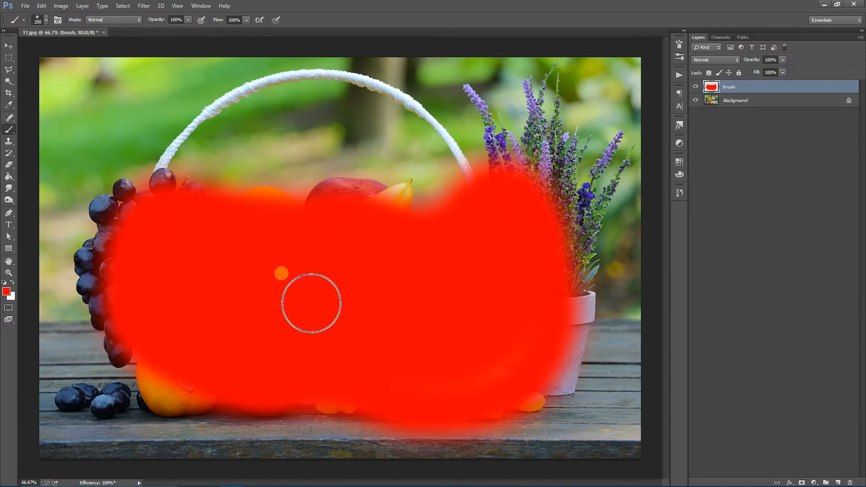
- Check the photo's pixel dimensions to decide which action size applies
click(57, 6)
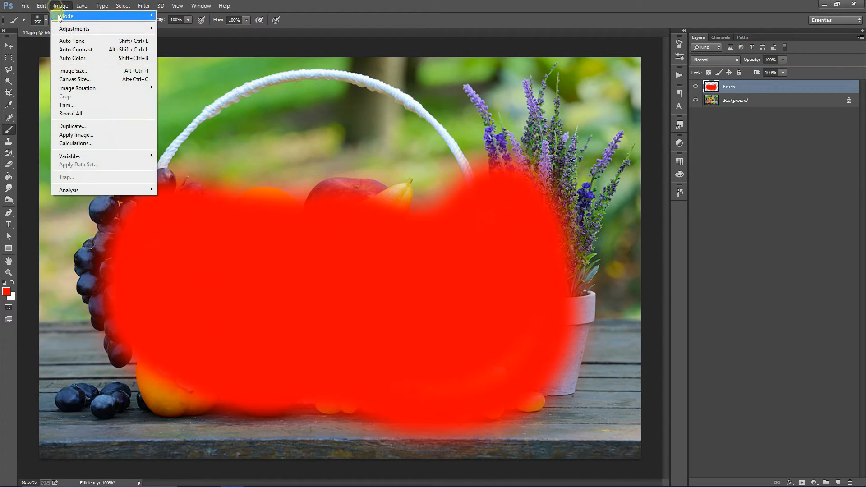
click(67, 69)
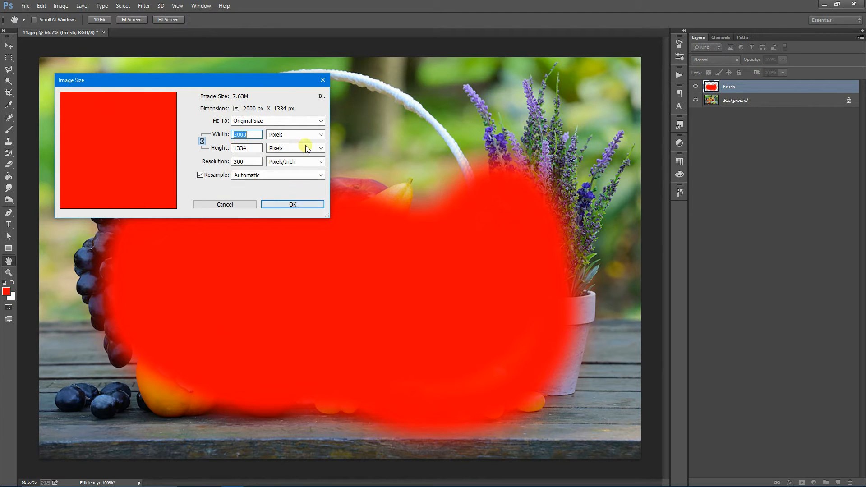
click(323, 80)
- Run the Ink n Water Color Medium action on the painted photo and hide the actions list
click(680, 75)
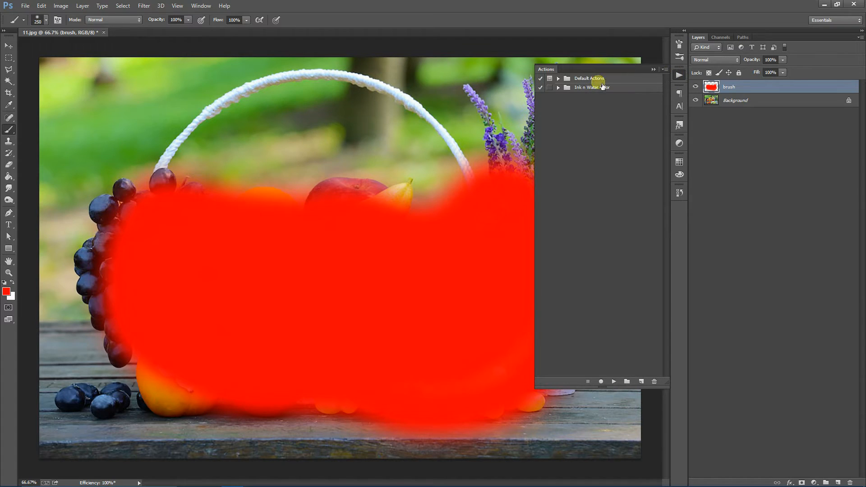
click(560, 87)
click(599, 97)
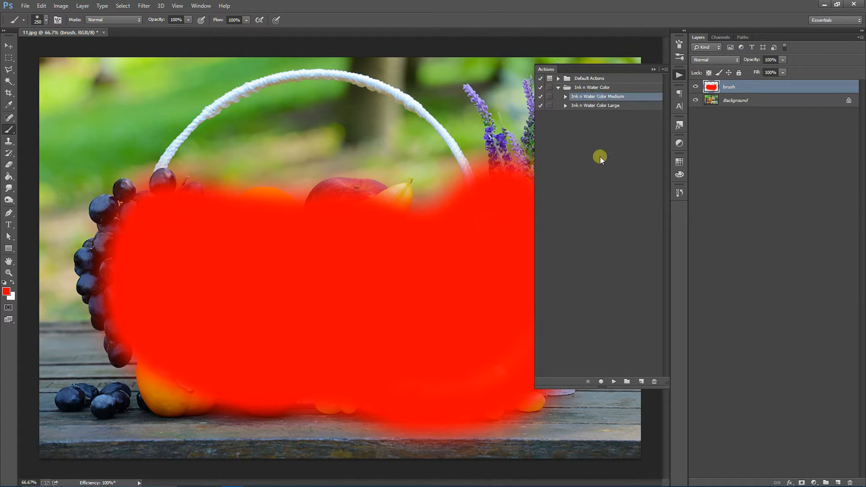
click(615, 383)
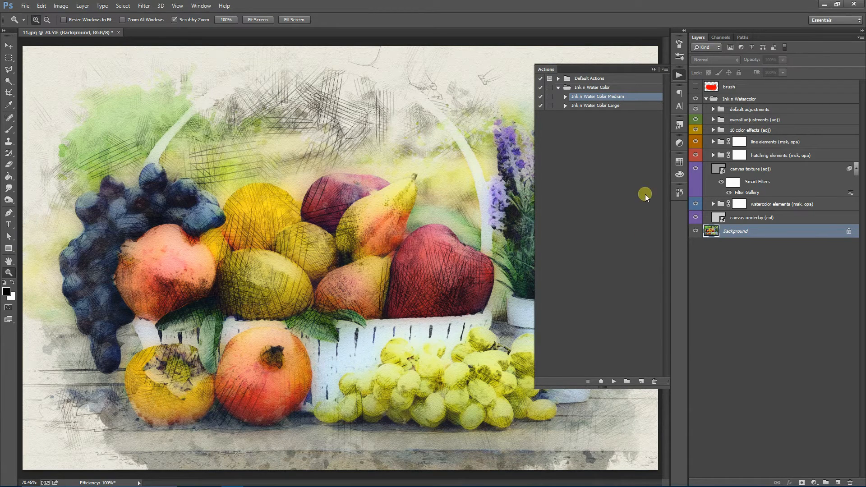
click(655, 69)
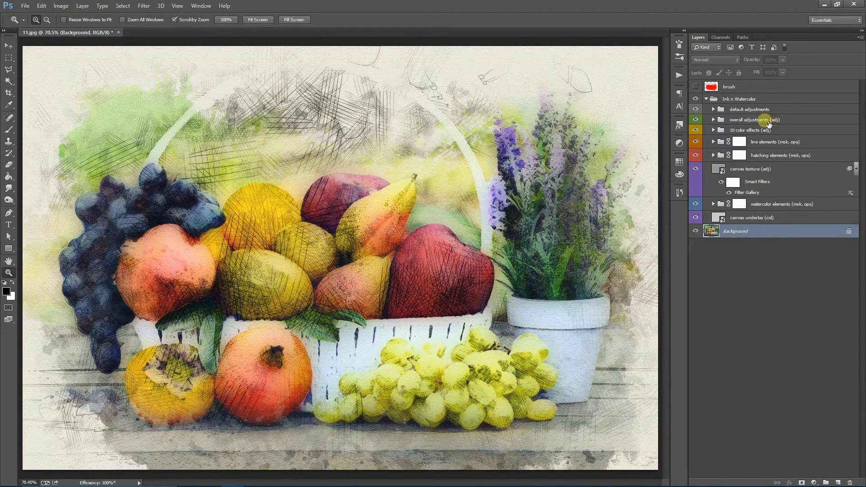
- Go through the generated layers and groups one by one, from canvas underlay up to default adjustments
click(771, 217)
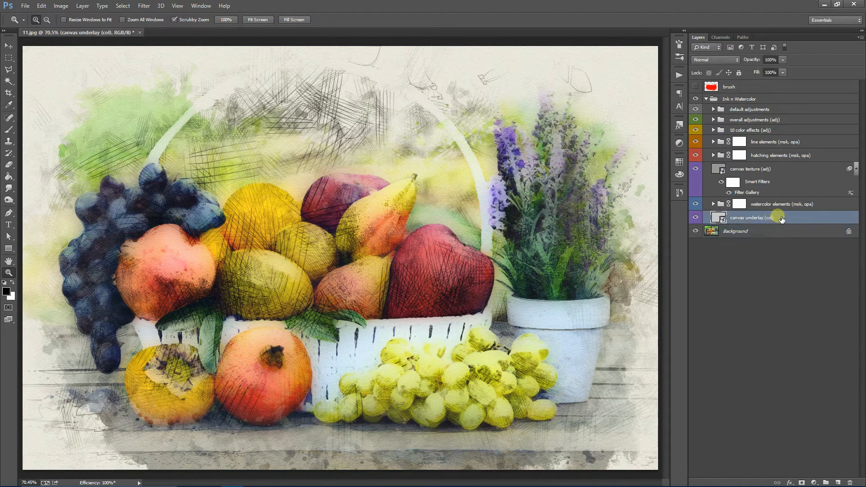
click(780, 205)
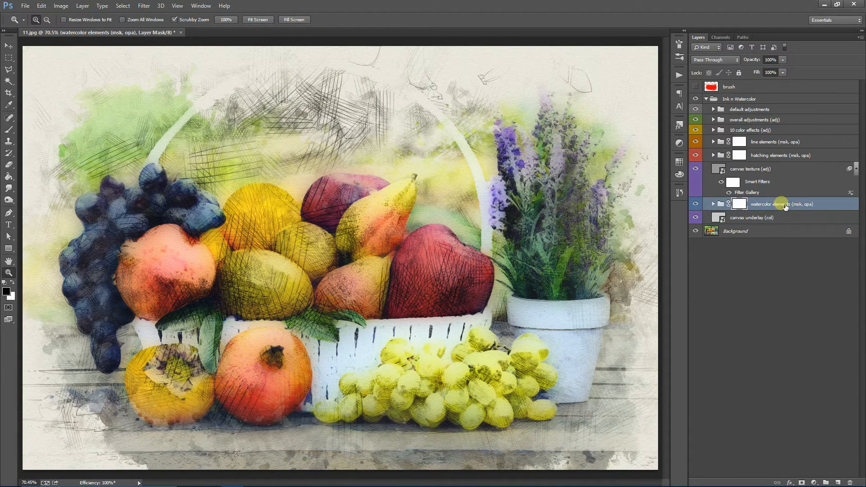
click(769, 176)
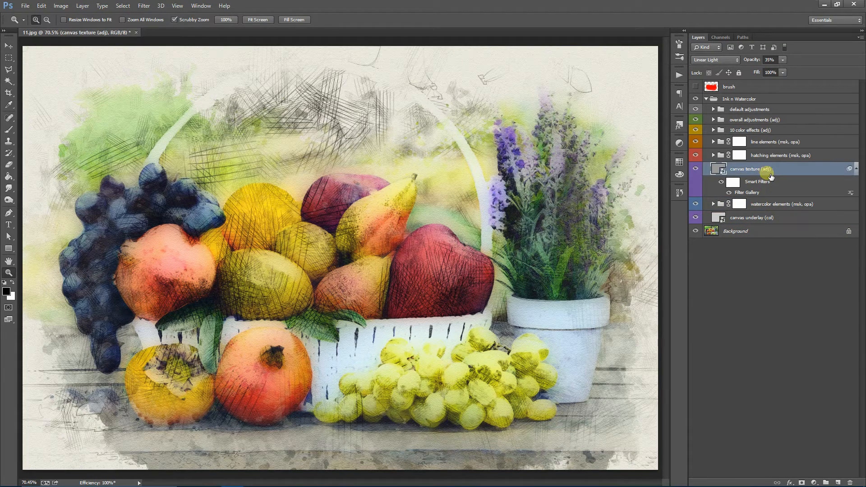
click(789, 158)
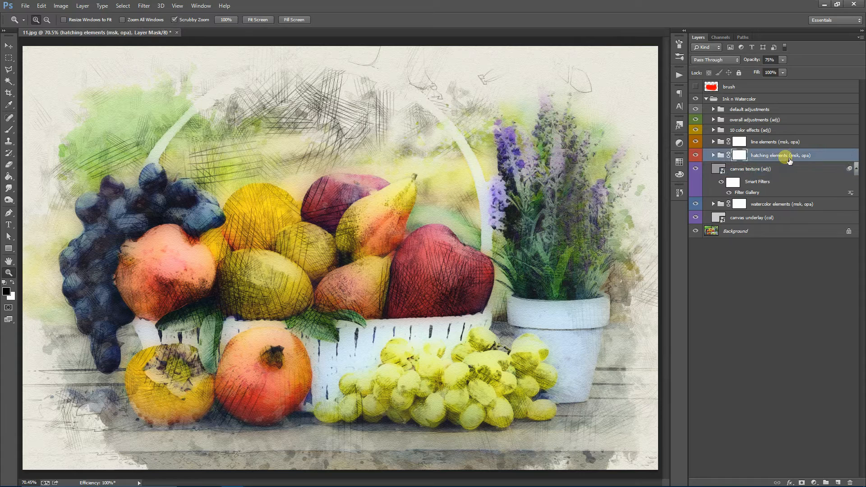
click(773, 142)
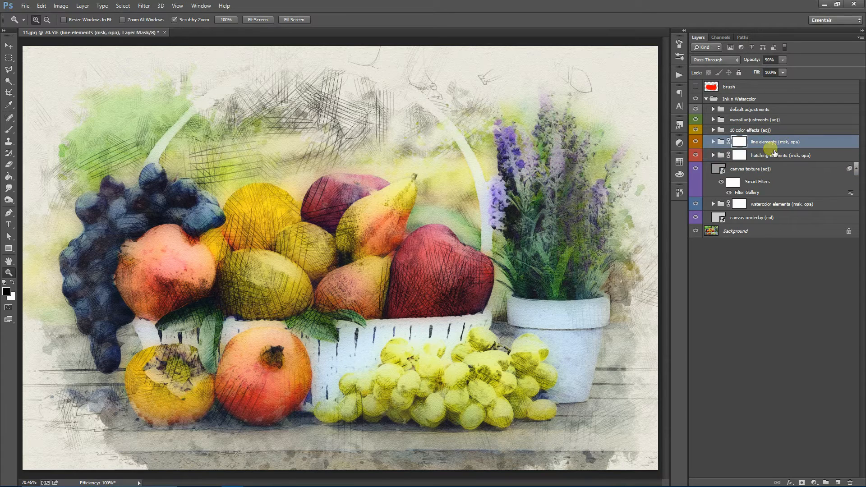
click(773, 131)
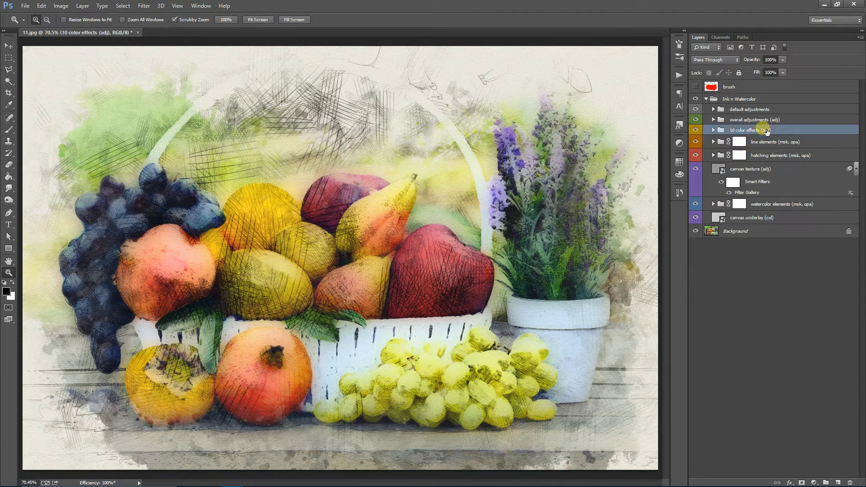
click(768, 122)
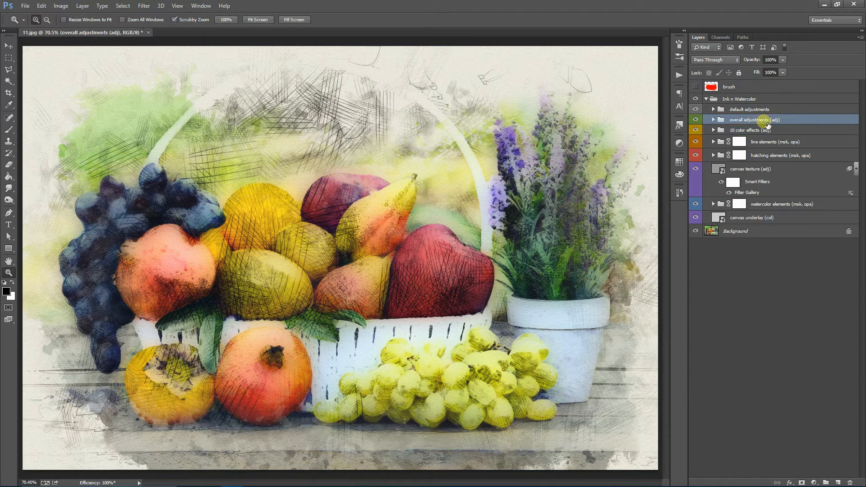
click(759, 110)
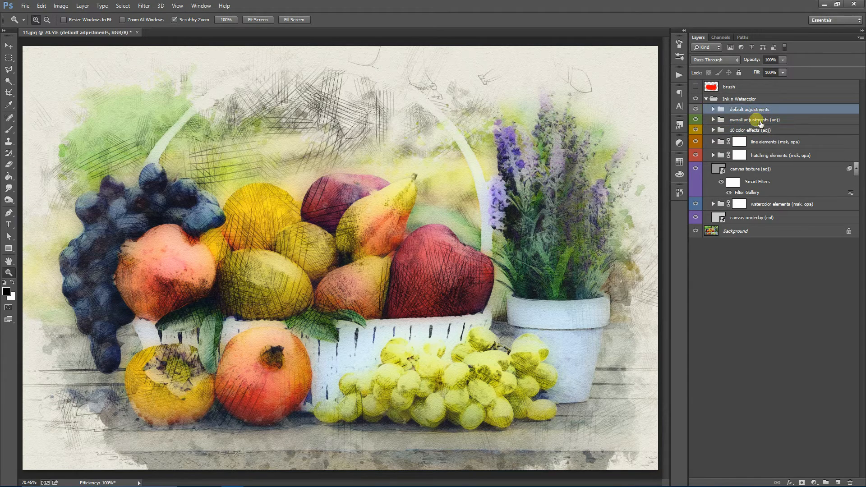
- Look at the layers inside the hatching elements group and collapse it again
click(770, 218)
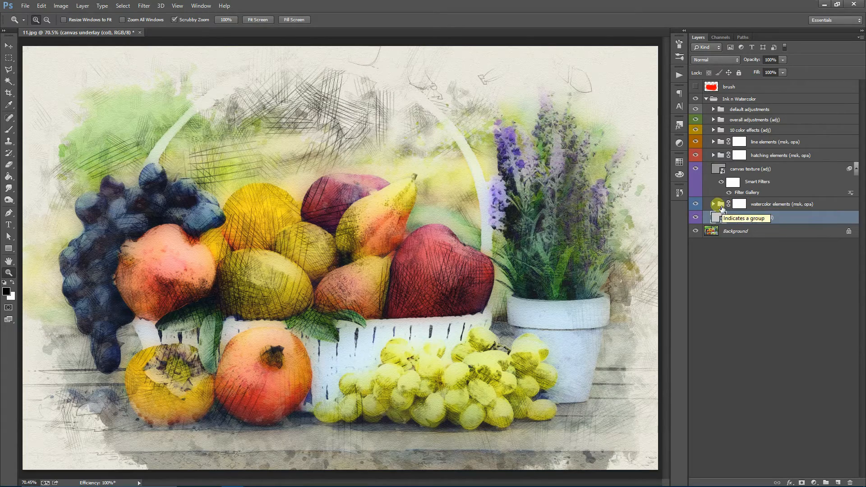
click(713, 155)
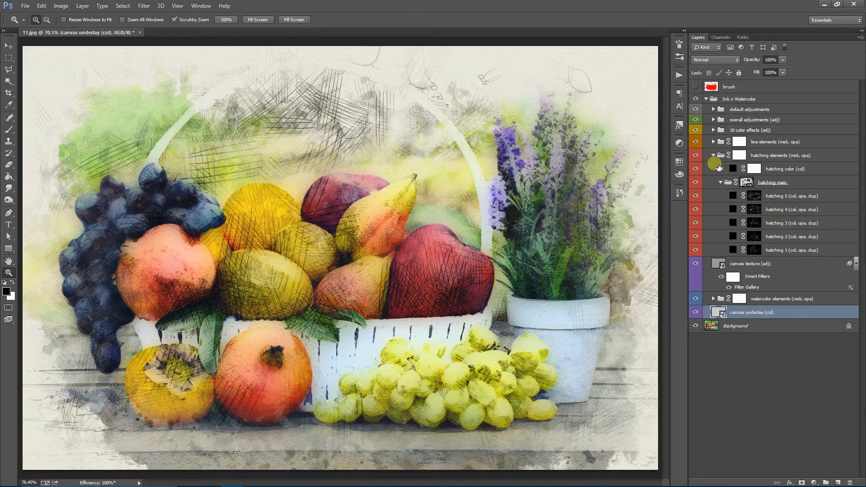
click(713, 155)
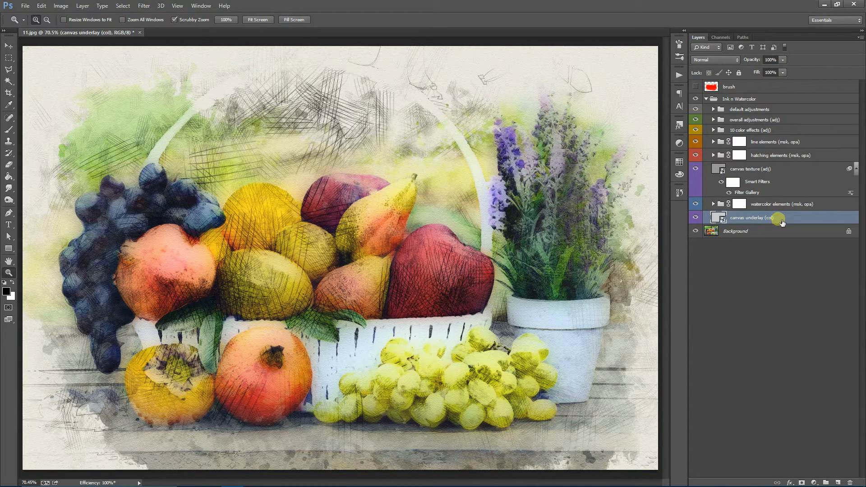
- Recolor the solid fill inside the canvas underlay smart object to beige c7c4b5, then save and close its document
double_click(720, 218)
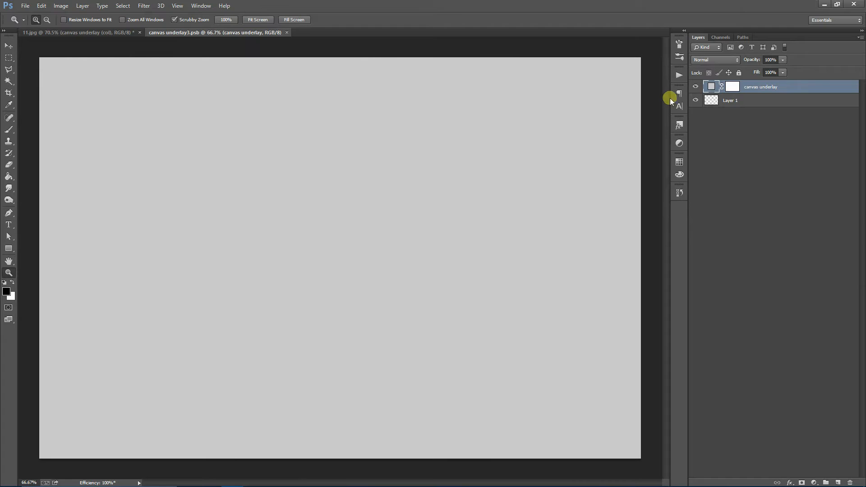
double_click(712, 86)
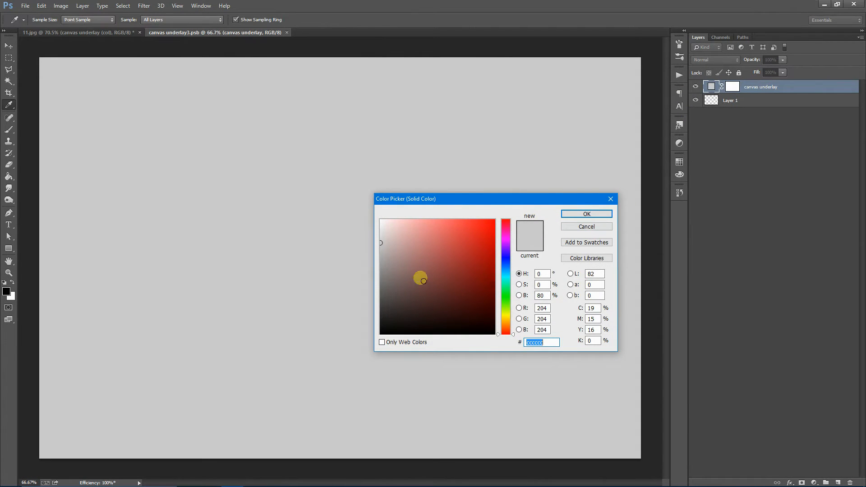
click(513, 318)
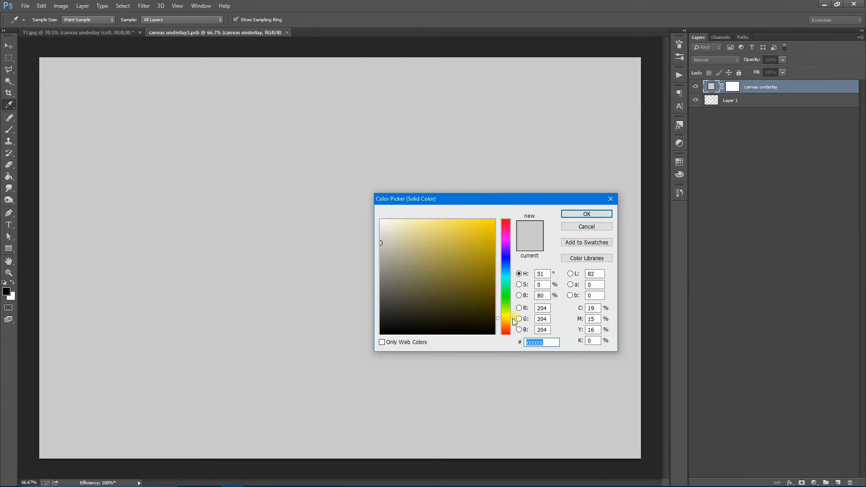
click(391, 246)
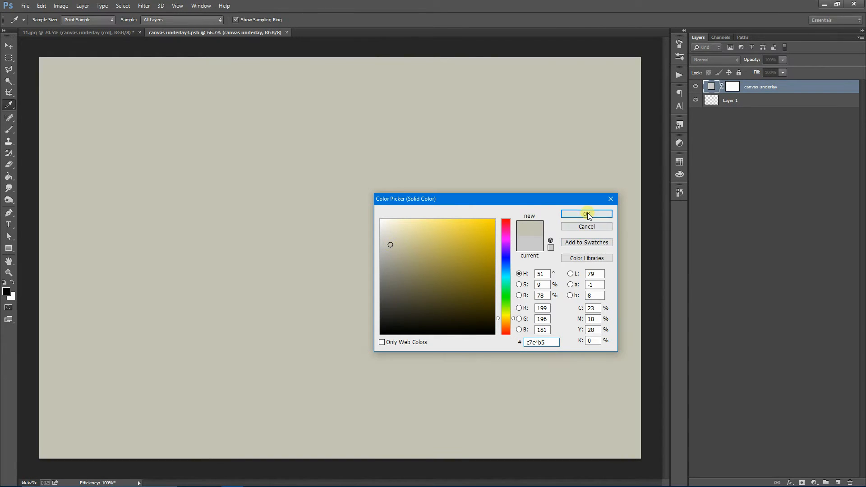
click(588, 213)
key(z)
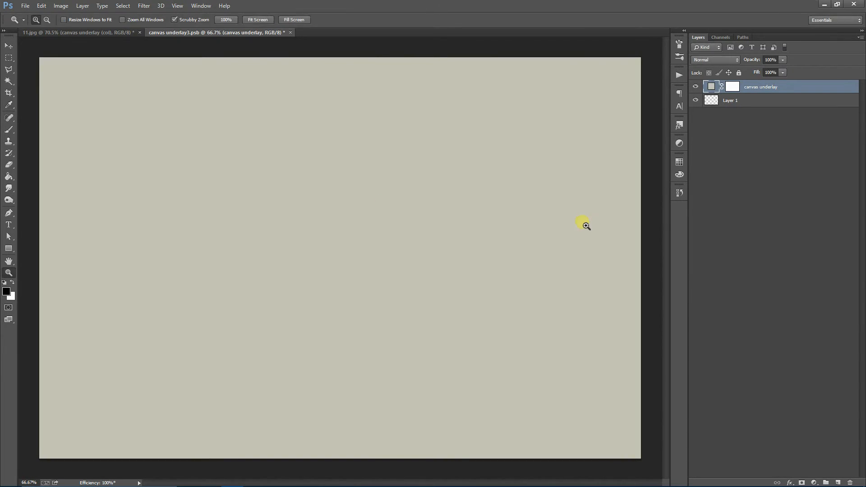
key(ctrl+s)
click(287, 33)
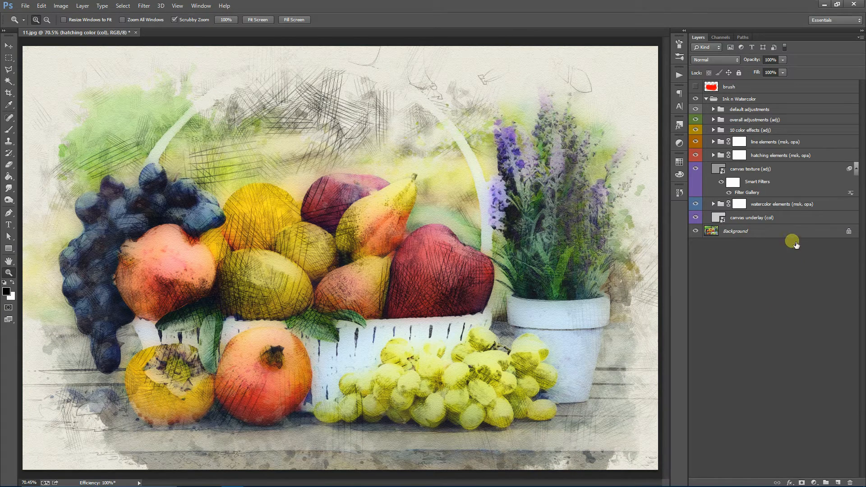
- Expand the watercolor elements group and examine the layers of its watercolor main subgroup
click(791, 205)
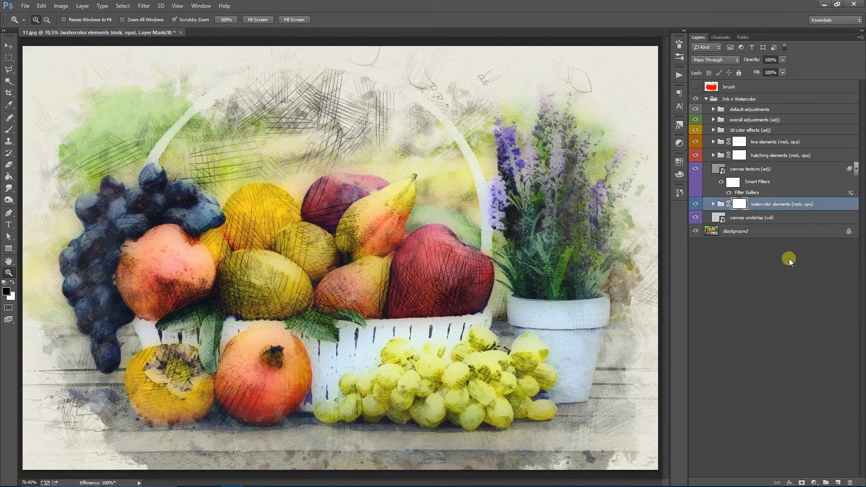
click(713, 204)
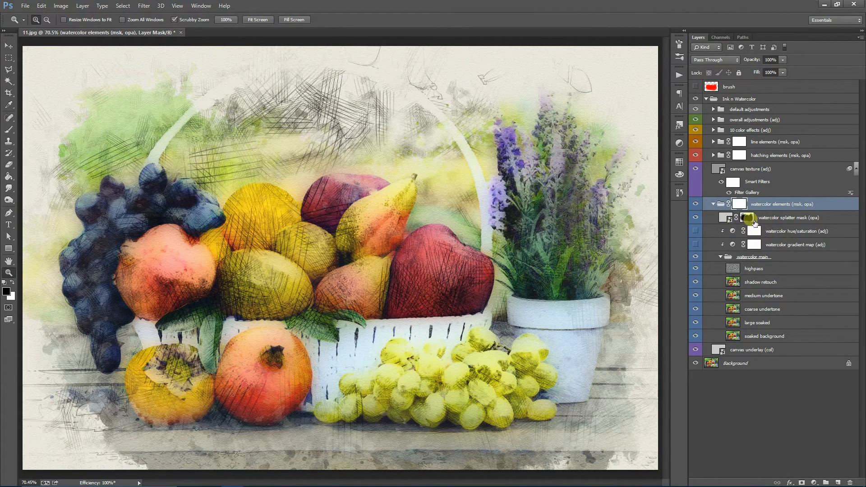
click(763, 257)
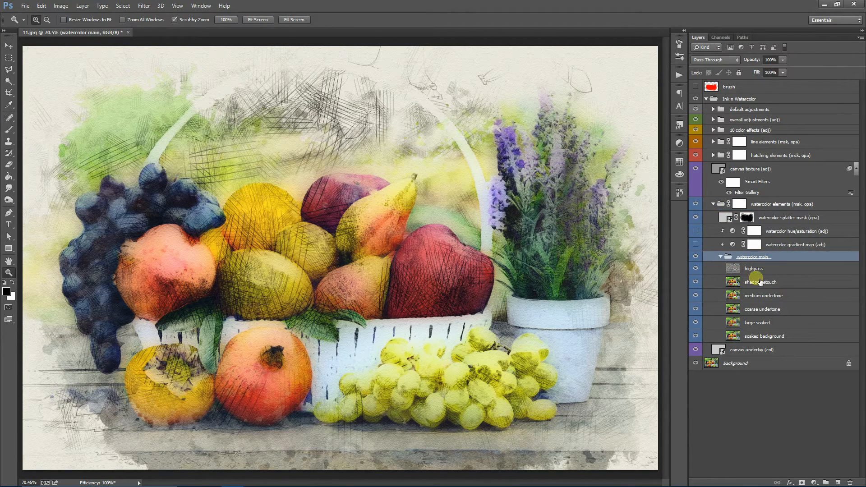
- Try out a lower opacity on the large soaked layer and collapse the watercolor main group
click(770, 322)
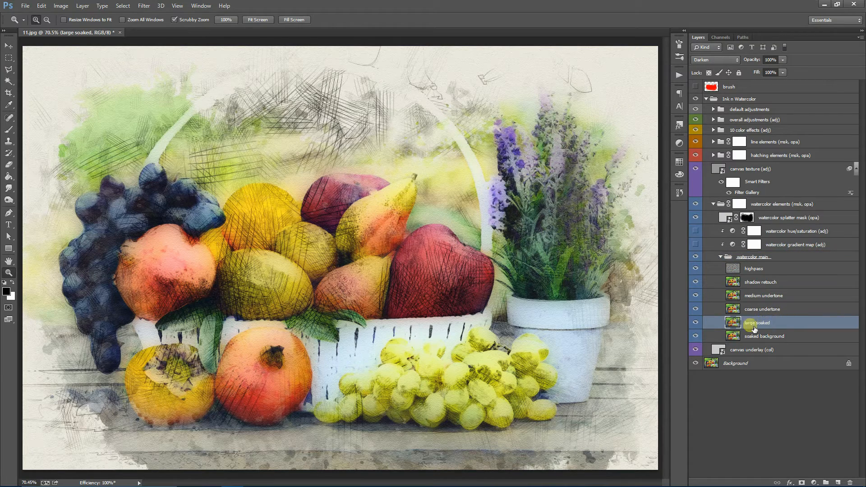
click(784, 60)
drag(770, 69, 749, 69)
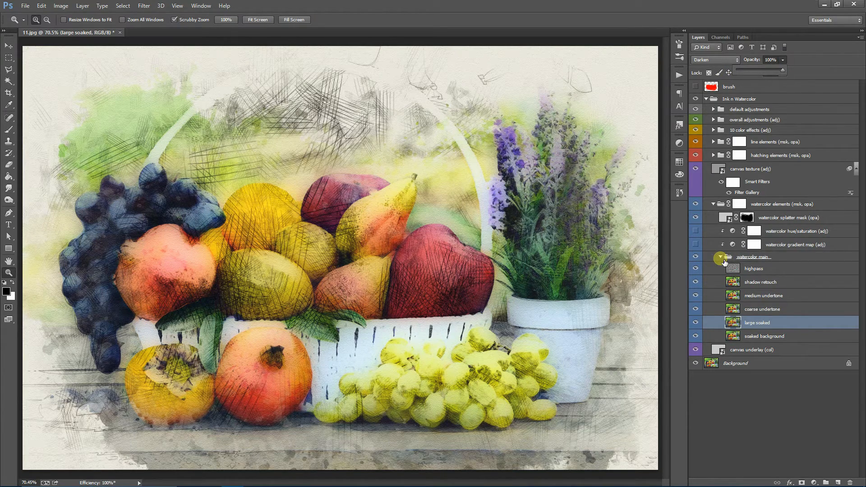
click(721, 257)
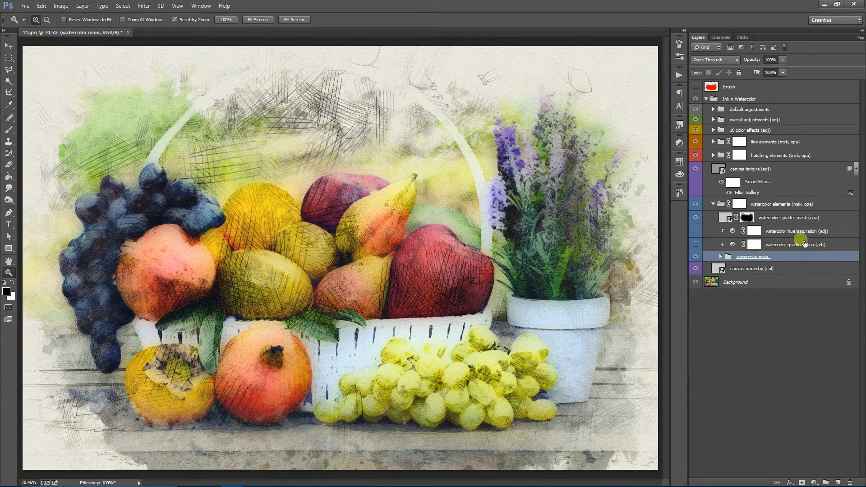
- Show the watercolor gradient map layer and apply the Violet, Orange preset to its gradient
click(696, 244)
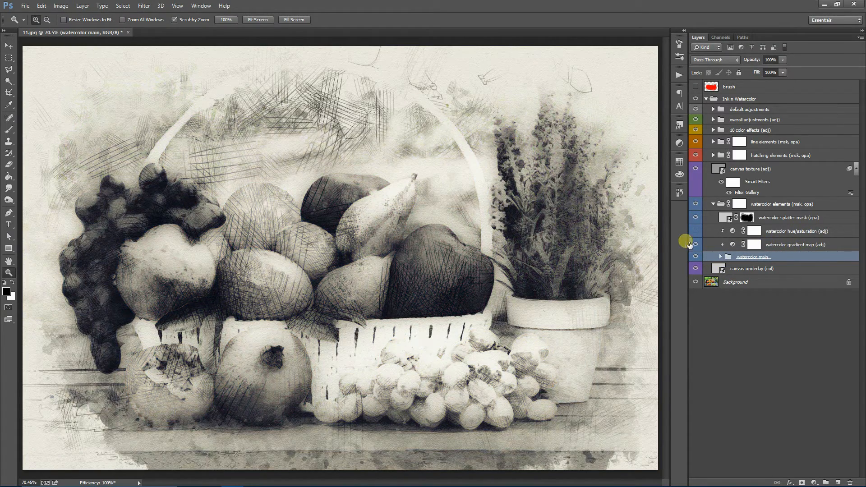
click(734, 246)
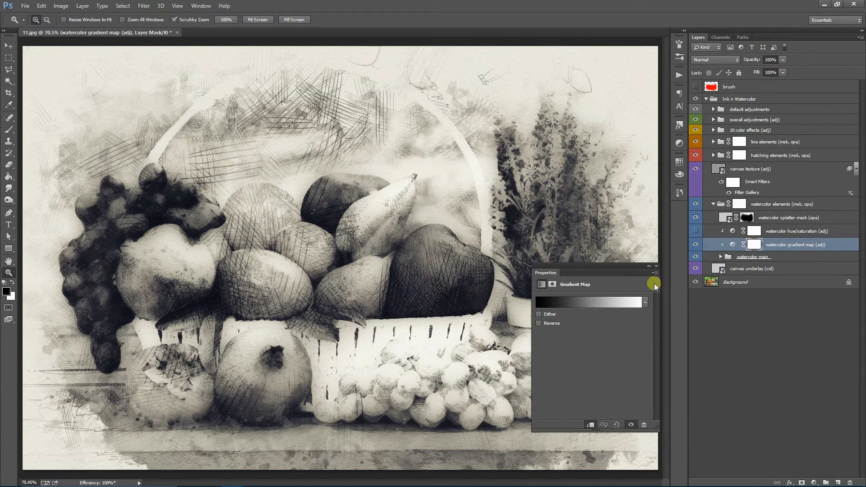
click(586, 302)
click(122, 173)
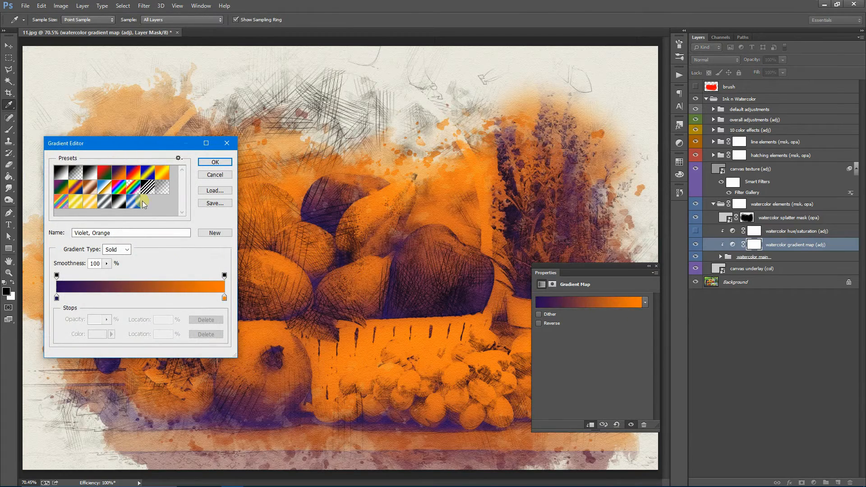
- Change the gradient's orange end stop to golden yellow
double_click(224, 298)
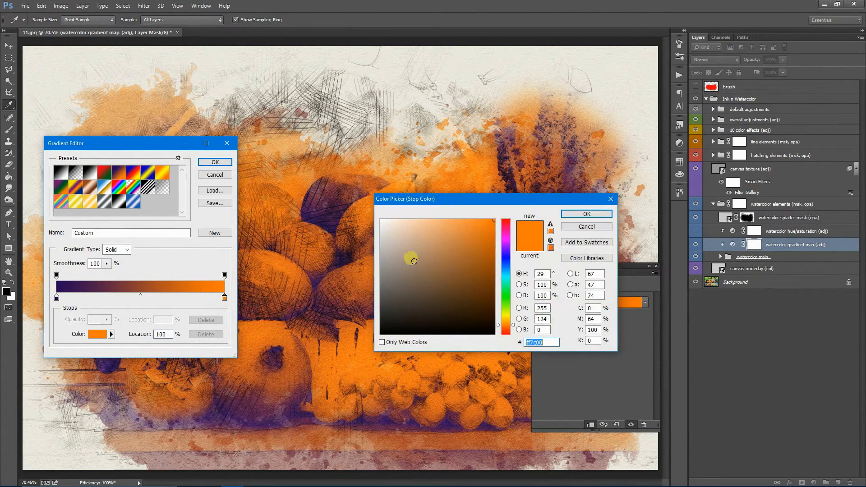
drag(503, 312, 503, 320)
click(586, 214)
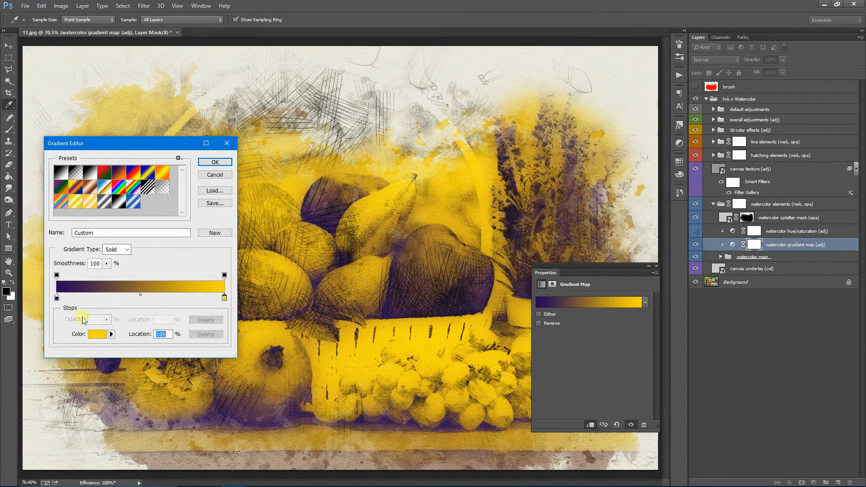
- Change the gradient's violet start stop to dark blue 0a0e59, accept the gradient and close the adjustment's properties
double_click(57, 298)
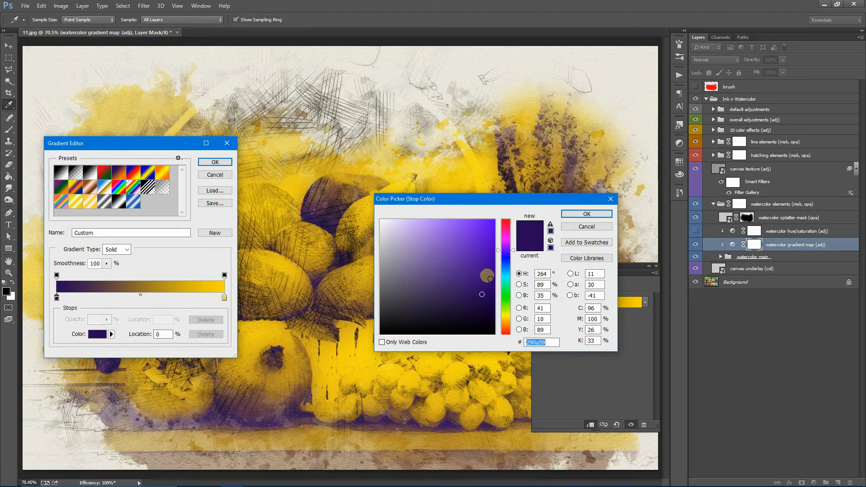
click(506, 259)
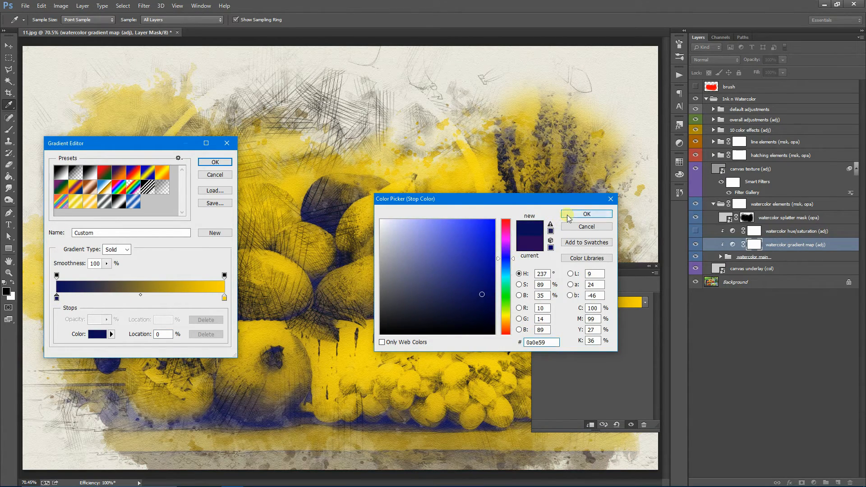
click(586, 214)
click(215, 162)
key(z)
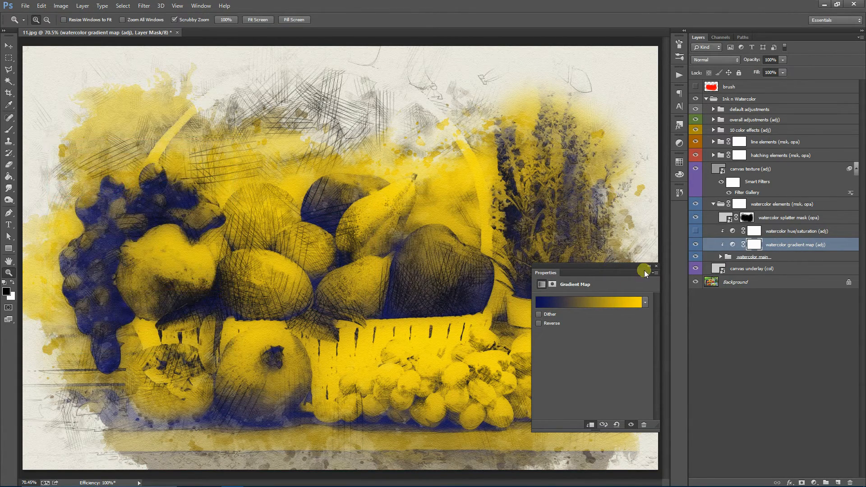
click(657, 266)
- Reset the watercolor gradient map to the black-to-white preset and hide the layer
double_click(733, 244)
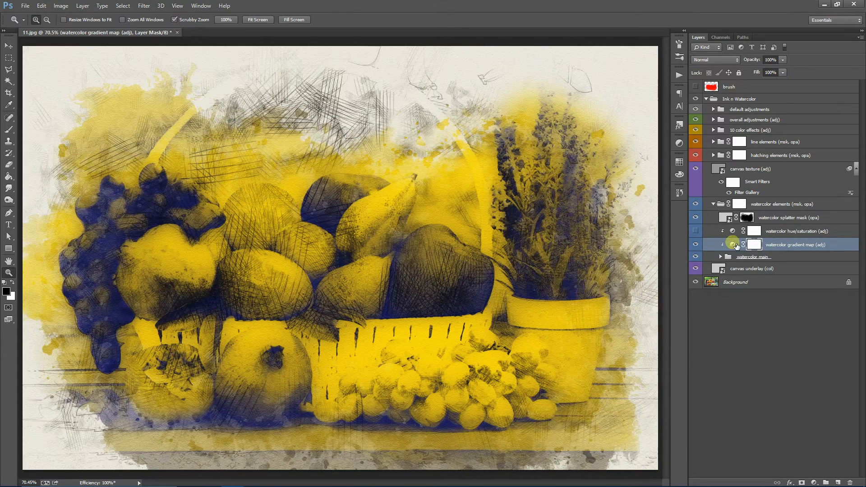
click(578, 303)
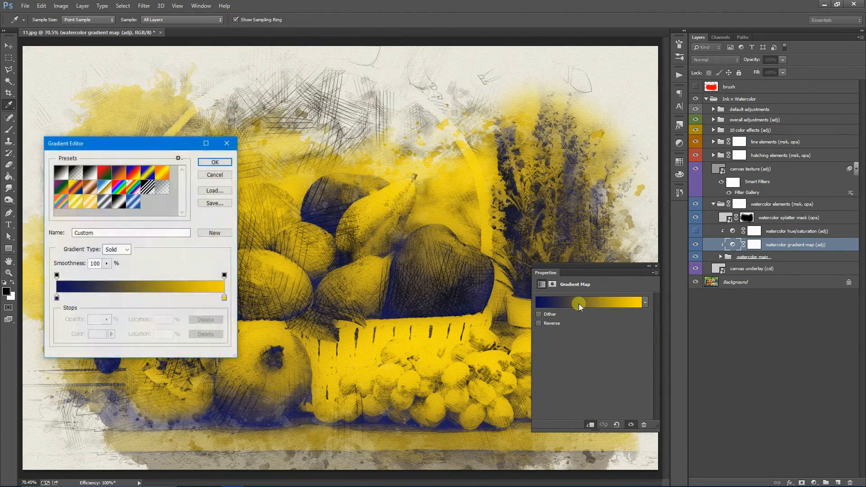
click(90, 172)
click(201, 162)
key(z)
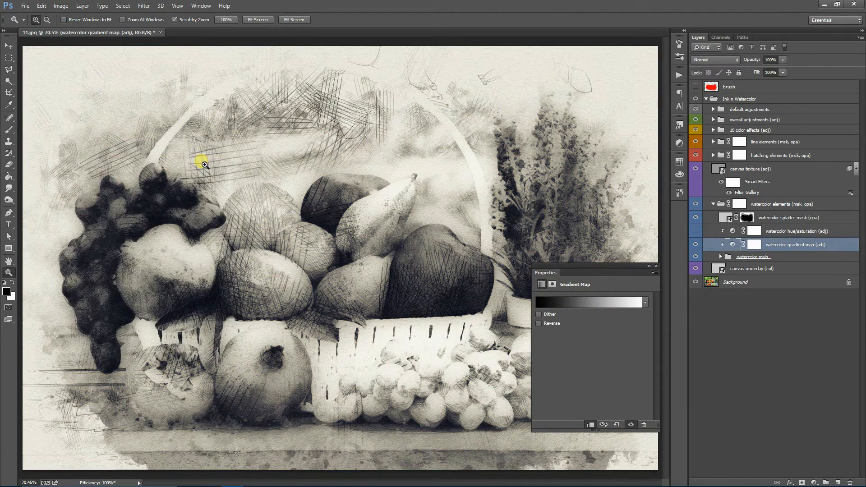
click(696, 244)
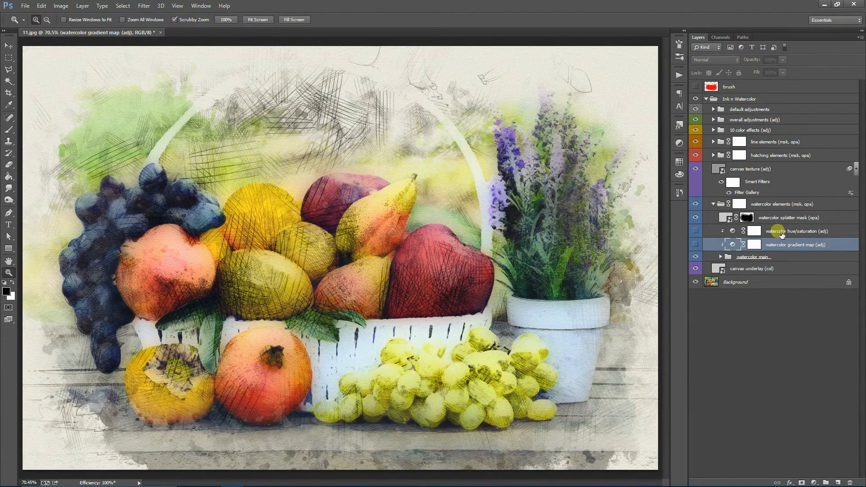
- Show the watercolor hue/saturation layer, set its hue to +64, close the adjustment's properties and hide the layer
click(695, 231)
click(740, 232)
drag(592, 333, 621, 332)
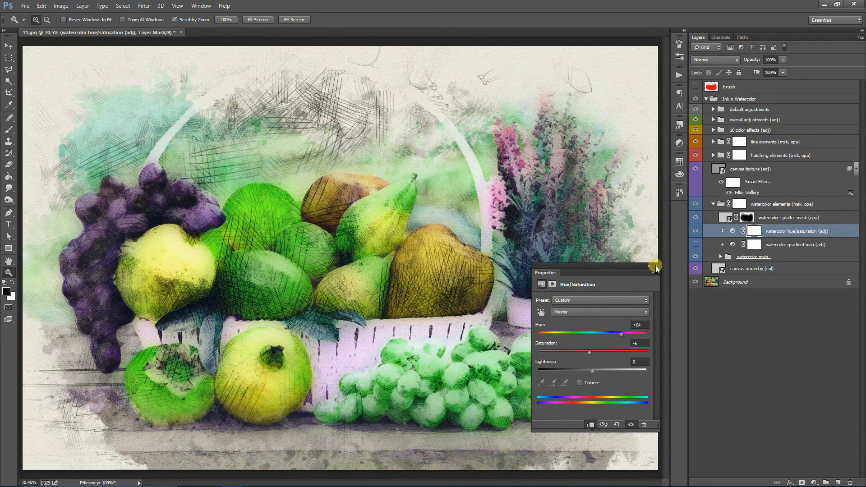
click(656, 267)
click(695, 231)
click(734, 233)
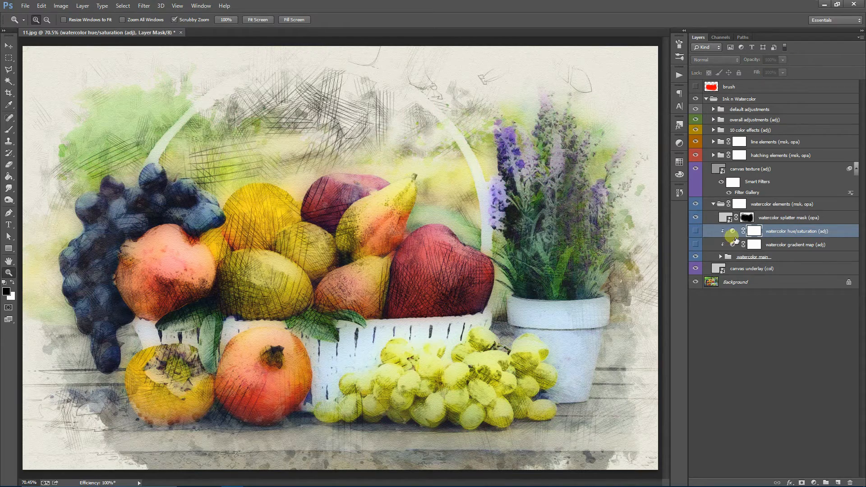
- Try painting black on the watercolor splatter mask above the fruit with a soft 250 px brush at 67% opacity, and undo the stroke
click(789, 217)
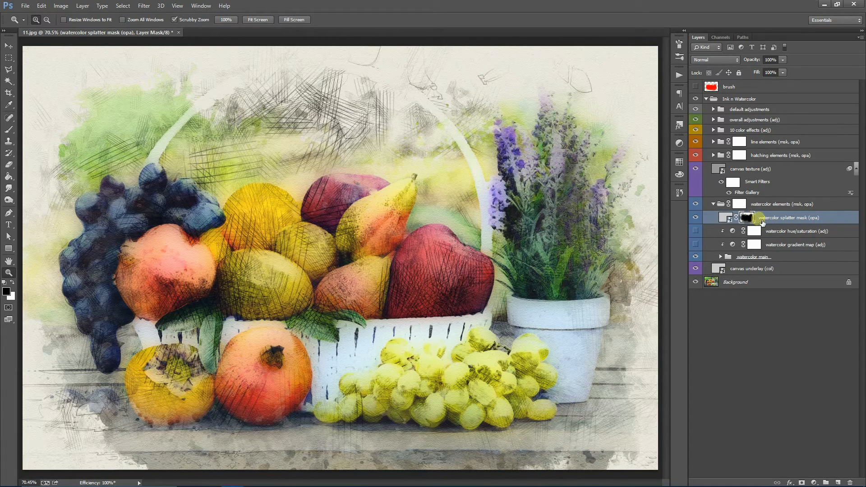
click(8, 129)
click(46, 19)
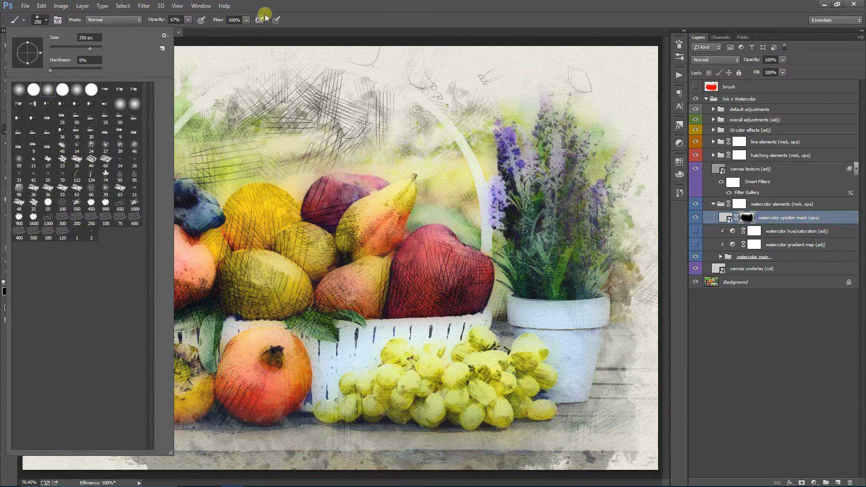
click(263, 16)
click(747, 219)
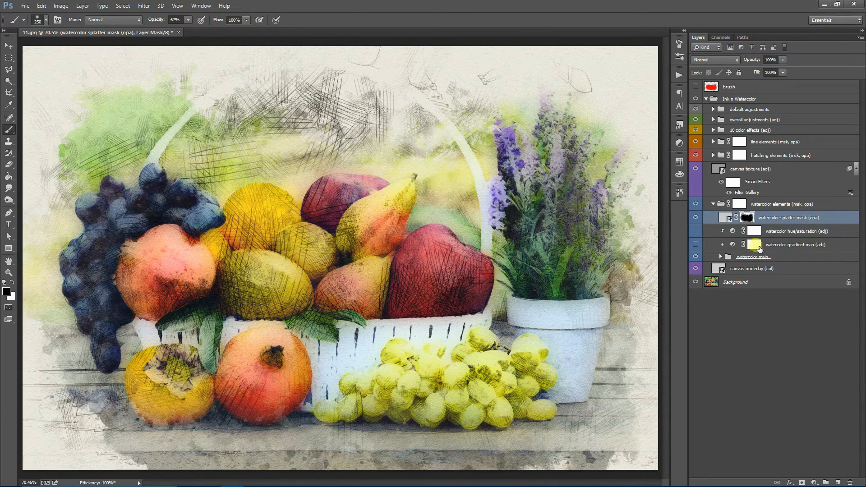
click(6, 292)
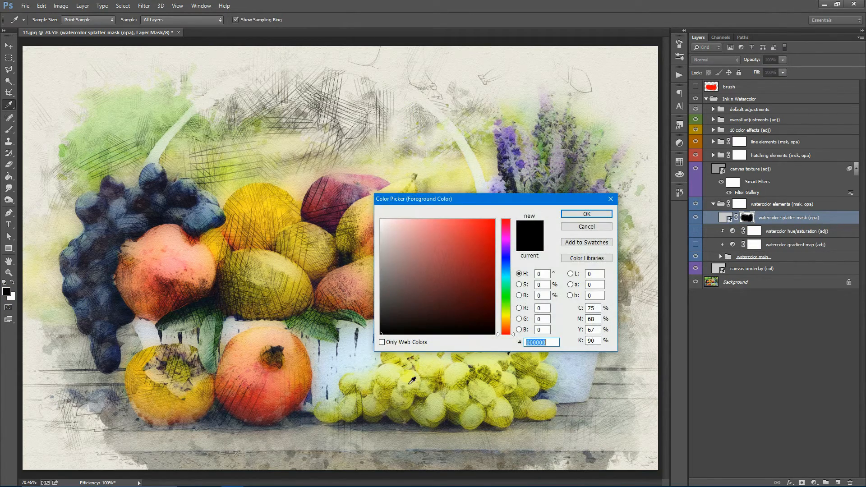
click(587, 214)
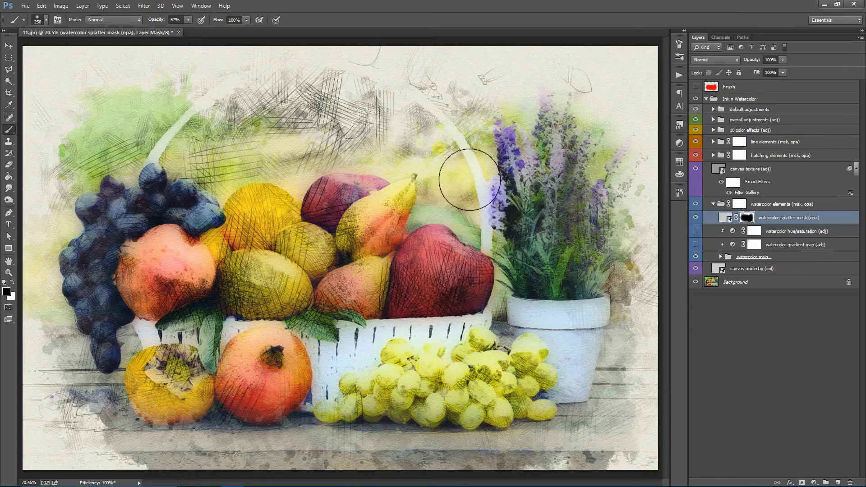
mouse_move(287, 165)
mouse_down()
mouse_move(395, 141)
mouse_move(470, 140)
mouse_move(510, 169)
mouse_up()
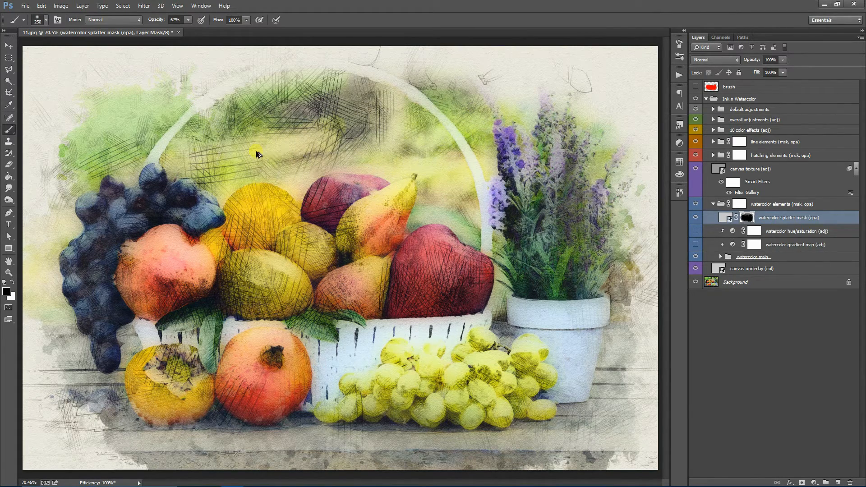
key(ctrl+z)
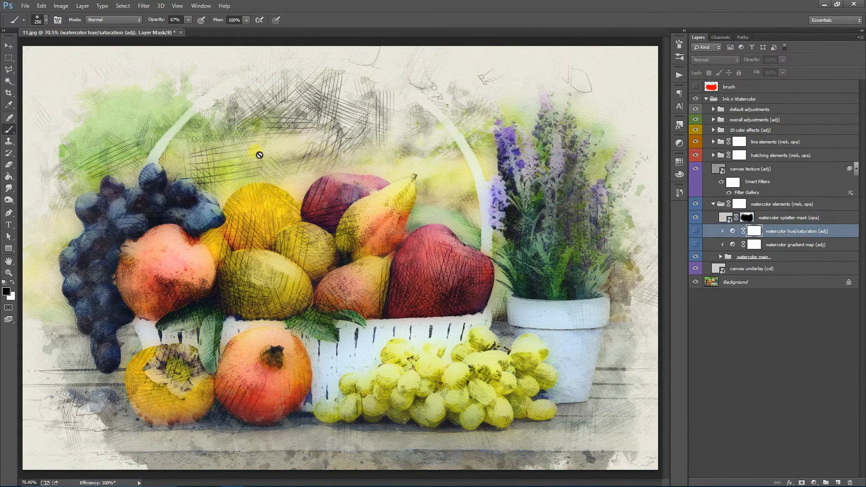
- Try painting white on the watercolor splatter mask over the dark grapes and upper pomegranate, and undo the strokes
click(748, 218)
click(12, 282)
mouse_move(304, 149)
mouse_down()
mouse_move(327, 175)
mouse_move(265, 156)
mouse_move(207, 172)
mouse_move(244, 169)
mouse_move(194, 166)
mouse_move(180, 137)
mouse_move(216, 137)
mouse_move(224, 179)
mouse_move(181, 331)
mouse_move(186, 362)
mouse_up()
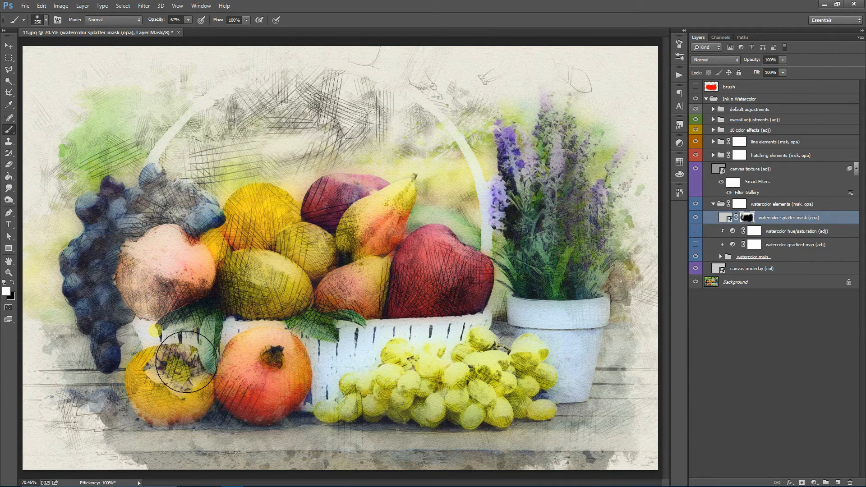
key(ctrl+alt+z)
key(ctrl+alt+z)
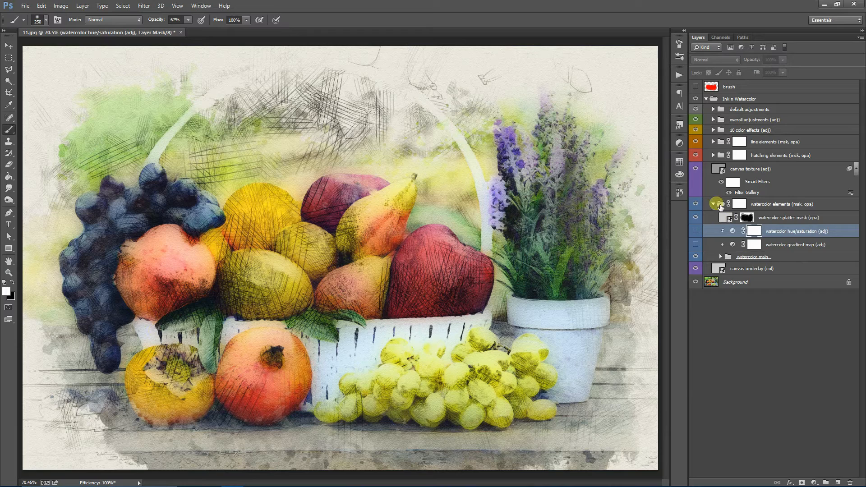
- Try masking out the dark grapes with black on the watercolor elements group mask, and test the group's opacity
click(707, 204)
click(714, 204)
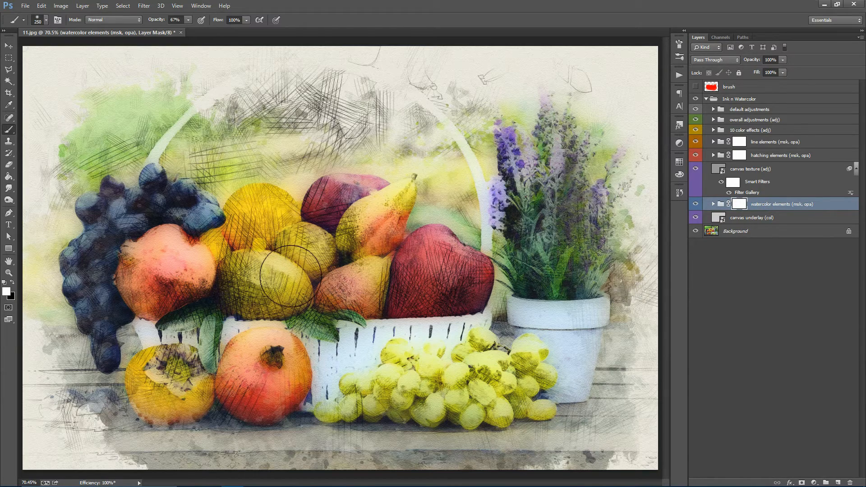
mouse_move(271, 158)
mouse_down()
mouse_move(304, 145)
mouse_move(232, 145)
mouse_move(136, 163)
mouse_move(92, 217)
mouse_move(131, 156)
mouse_move(57, 89)
mouse_up()
click(41, 5)
click(50, 14)
click(41, 5)
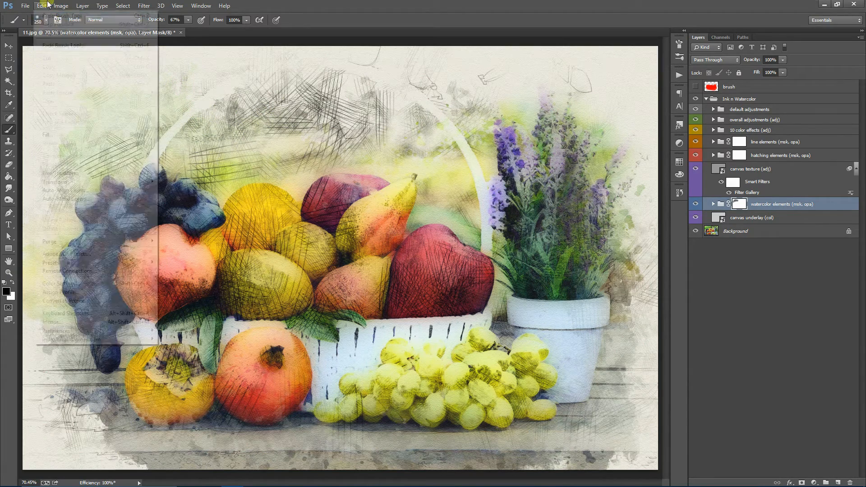
click(53, 34)
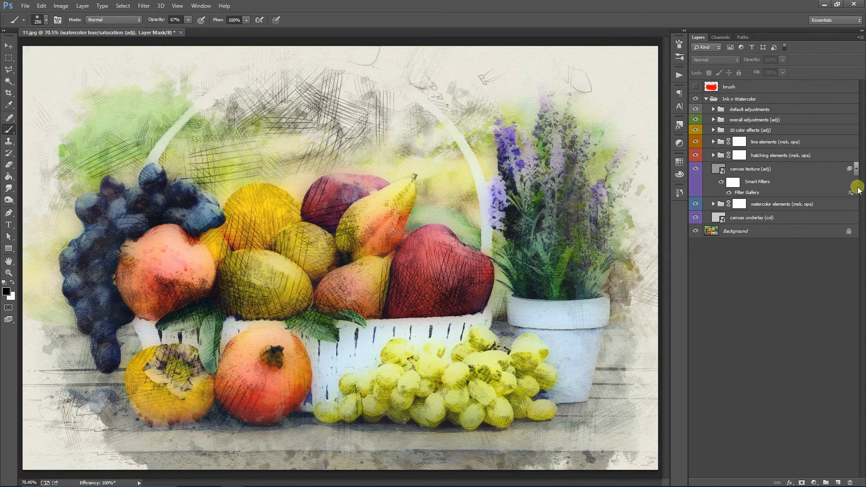
click(777, 206)
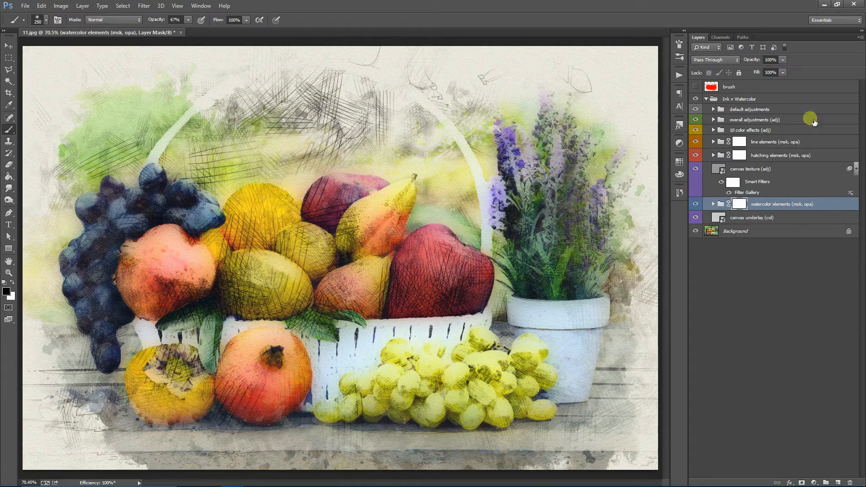
drag(773, 70, 765, 71)
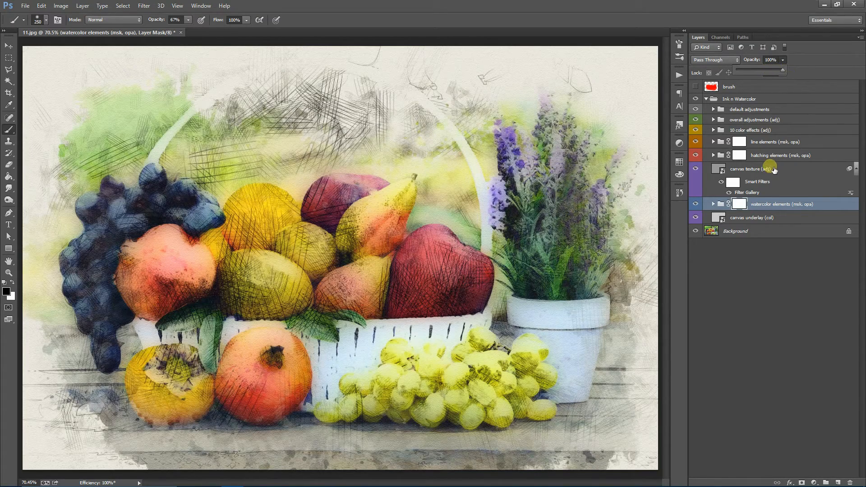
- Change the canvas texture layer's Texturizer filter to Burlap with 73% scaling and relief 7
click(774, 169)
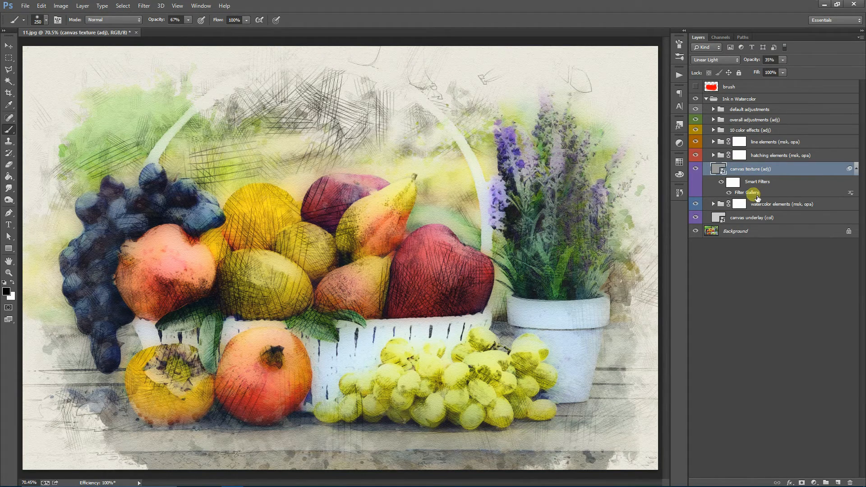
double_click(751, 193)
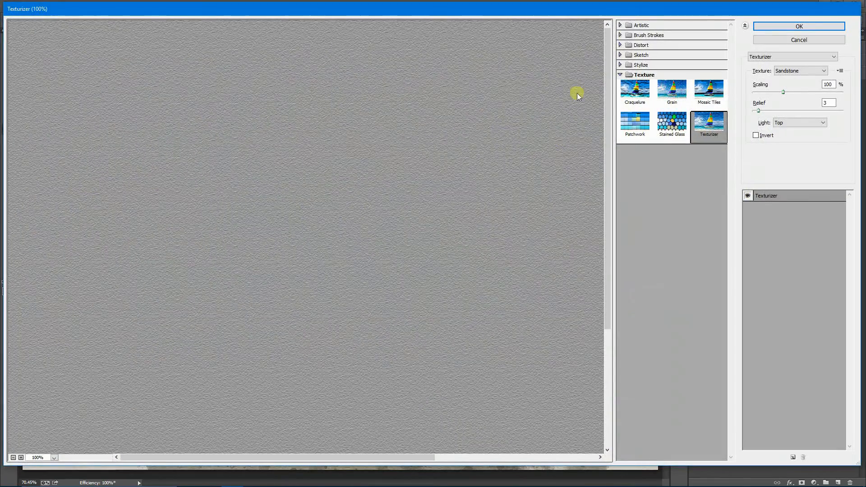
drag(633, 14, 486, 266)
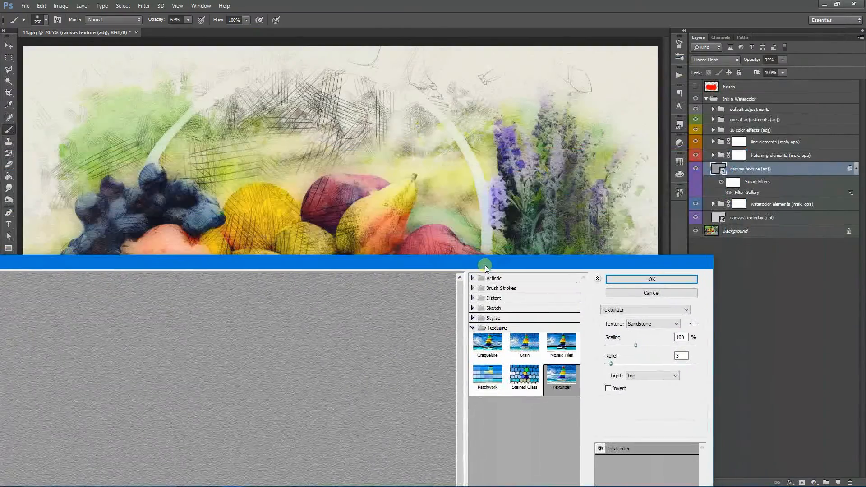
drag(612, 364, 621, 344)
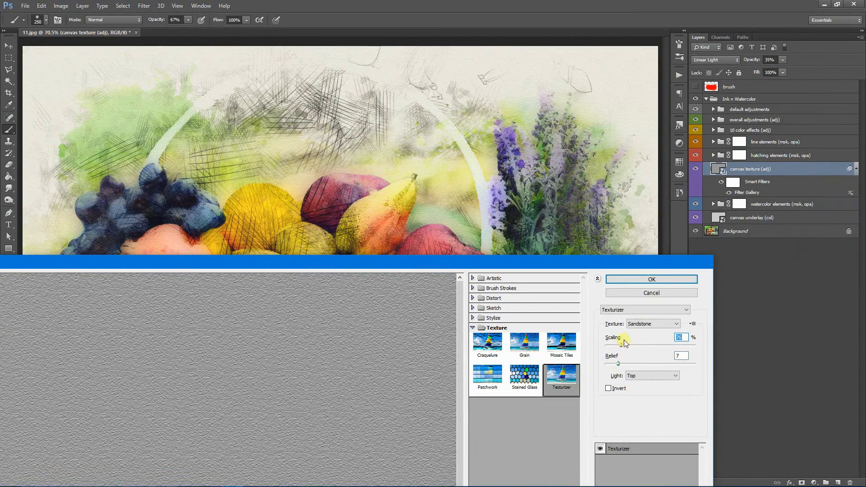
click(642, 325)
click(636, 338)
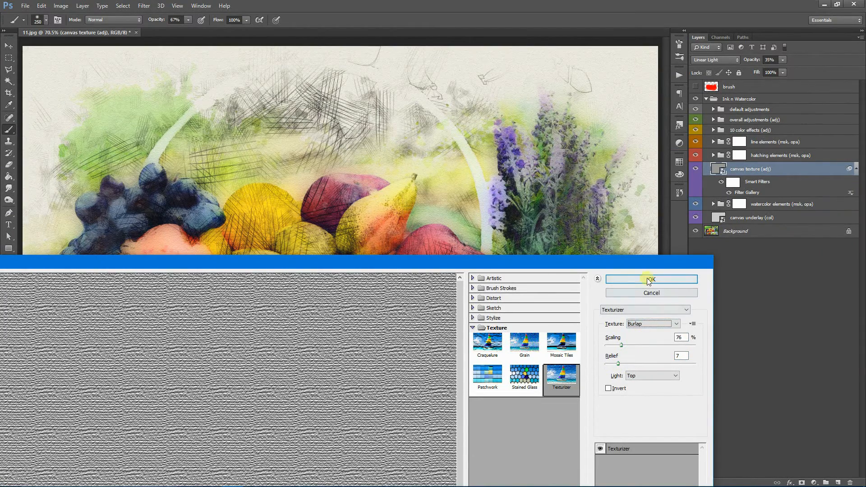
drag(621, 345, 619, 345)
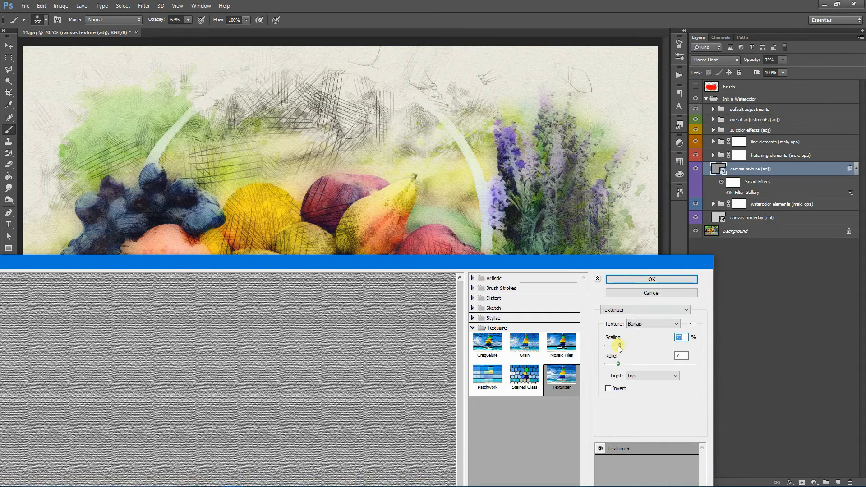
click(646, 280)
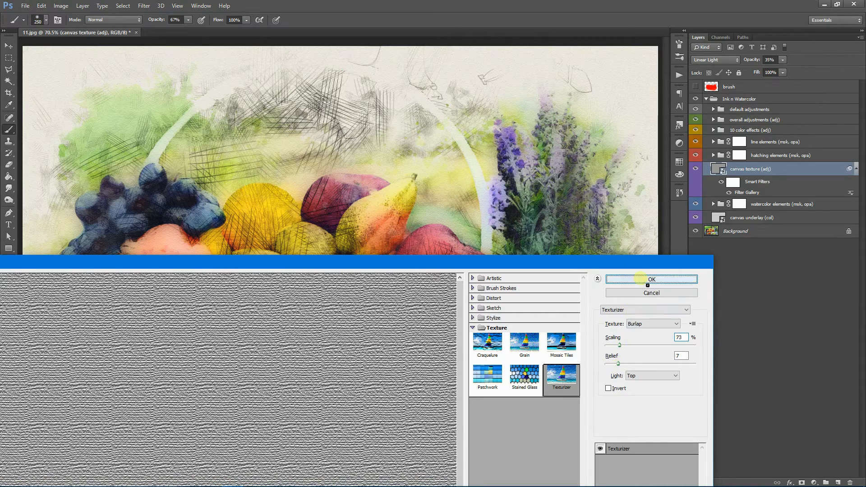
- Examine the burlap texture up close around the lavender, and undo the Texturizer change
key(z)
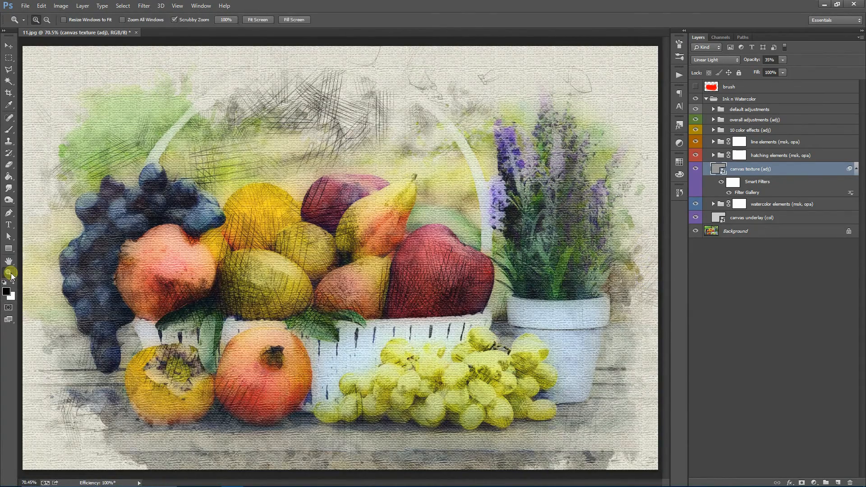
click(617, 193)
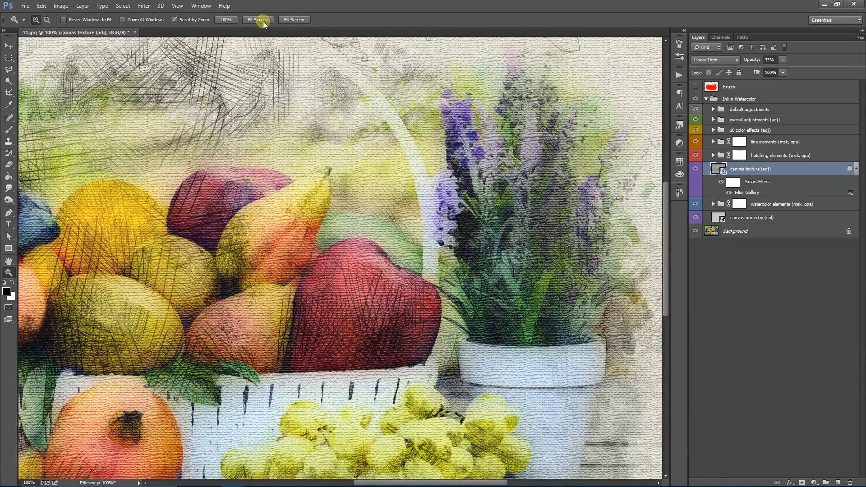
click(263, 21)
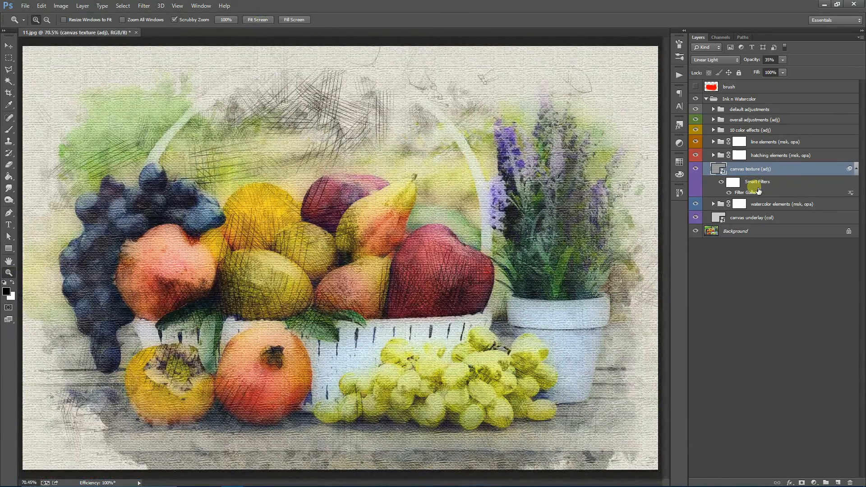
key(ctrl+z)
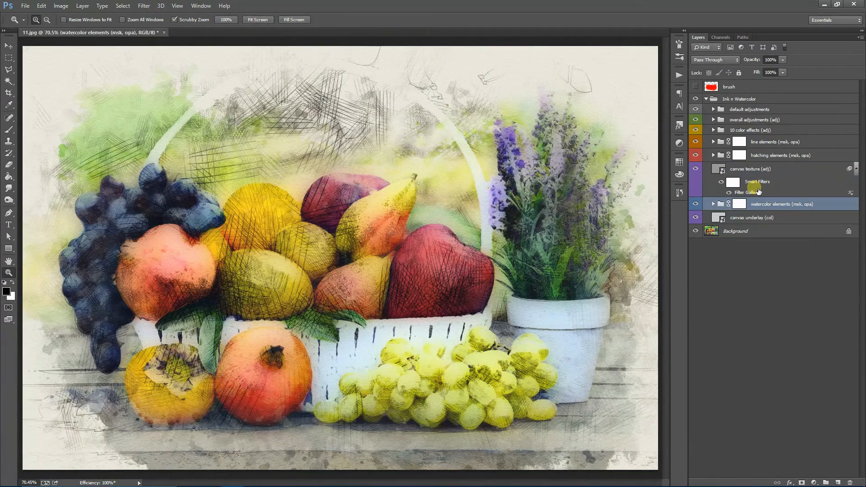
- Expand the hatching elements group and duplicate the hatching 4 layer twice
click(774, 155)
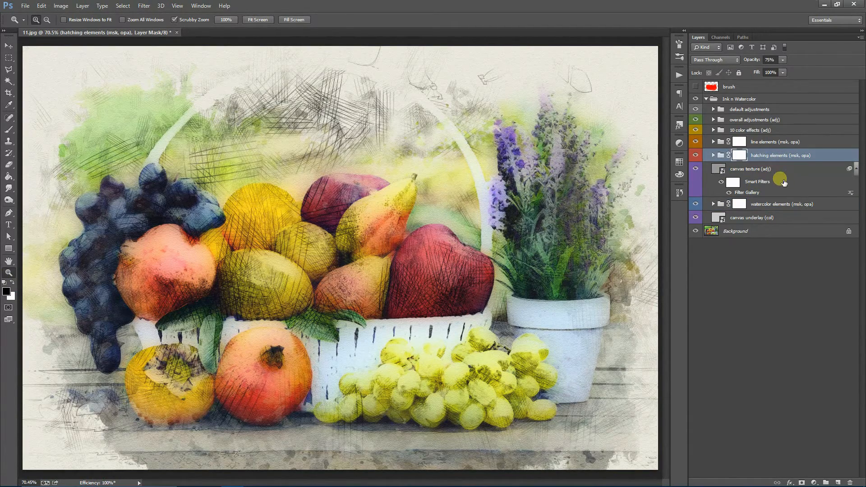
click(714, 155)
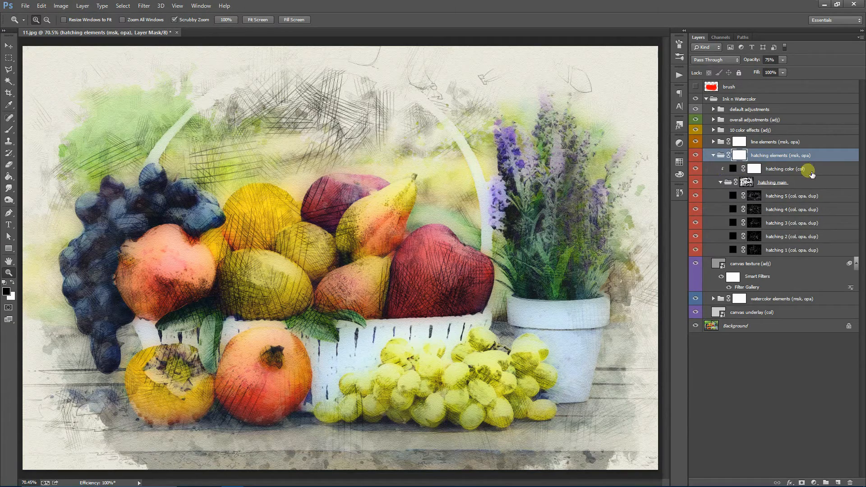
click(774, 183)
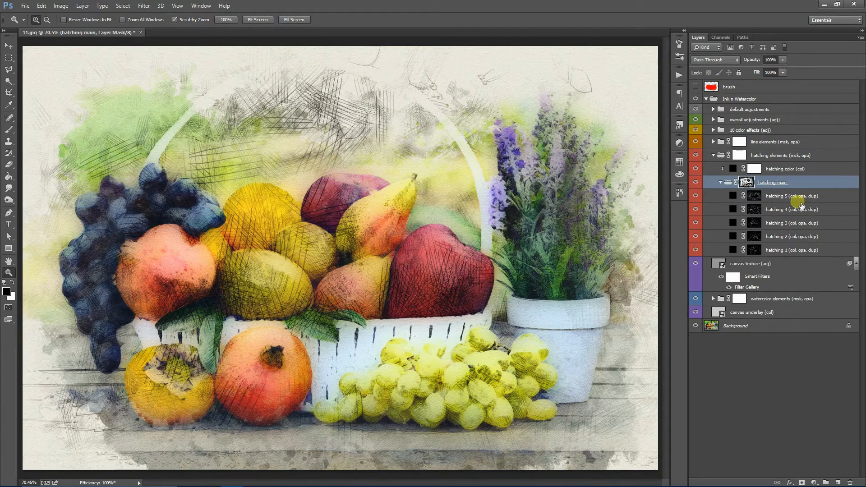
click(794, 197)
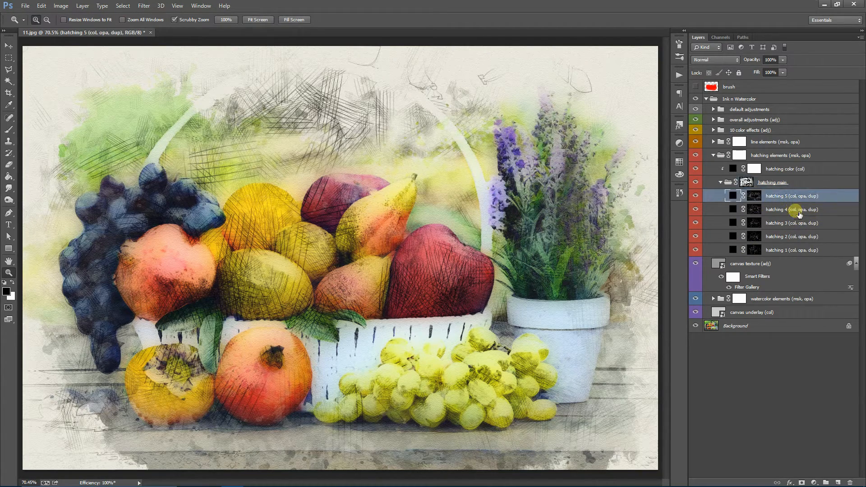
click(796, 210)
key(ctrl+j)
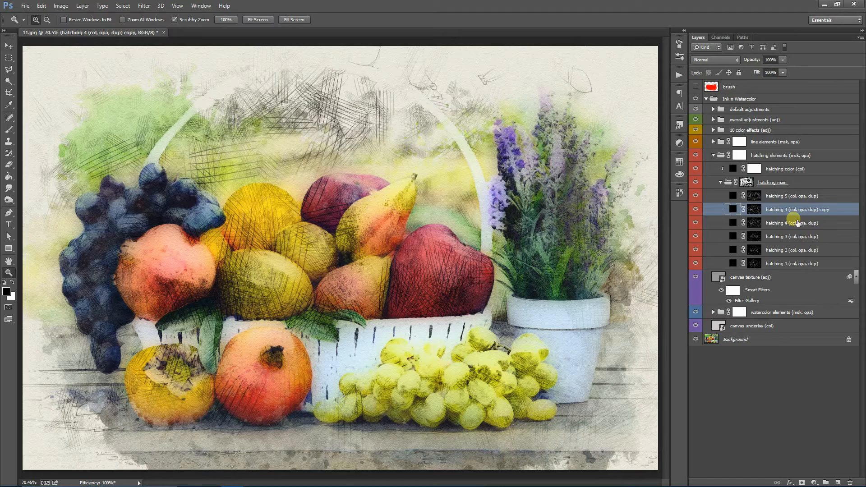
key(ctrl+j)
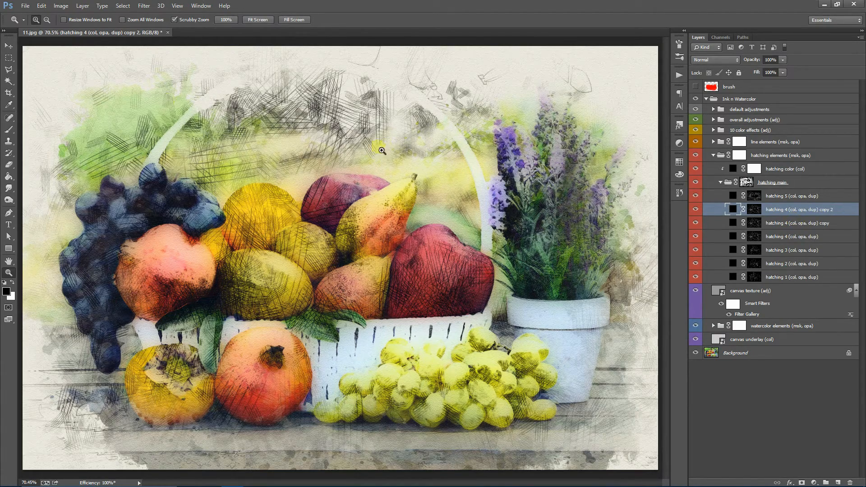
- Move the upper hatching 4 copy to the right and slightly up over the fruit, and select the hatching 2 layer
click(9, 46)
mouse_move(344, 213)
mouse_down()
mouse_move(401, 179)
mouse_move(413, 187)
mouse_move(410, 198)
mouse_up()
click(823, 225)
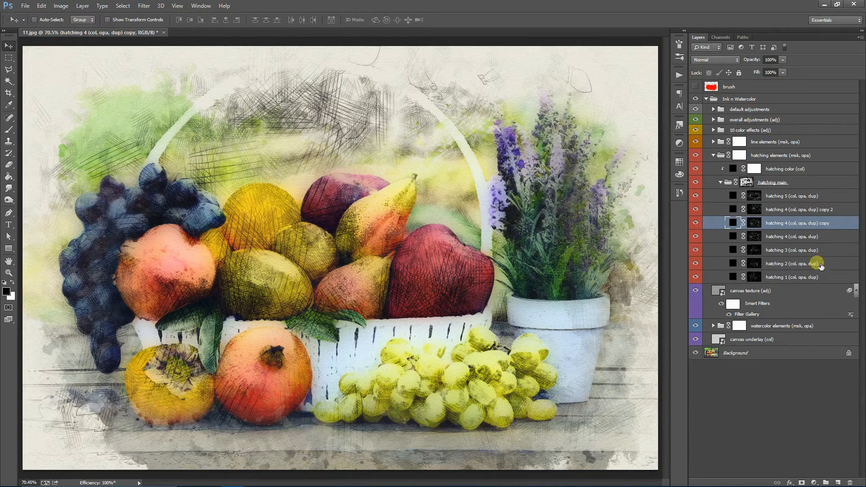
click(798, 265)
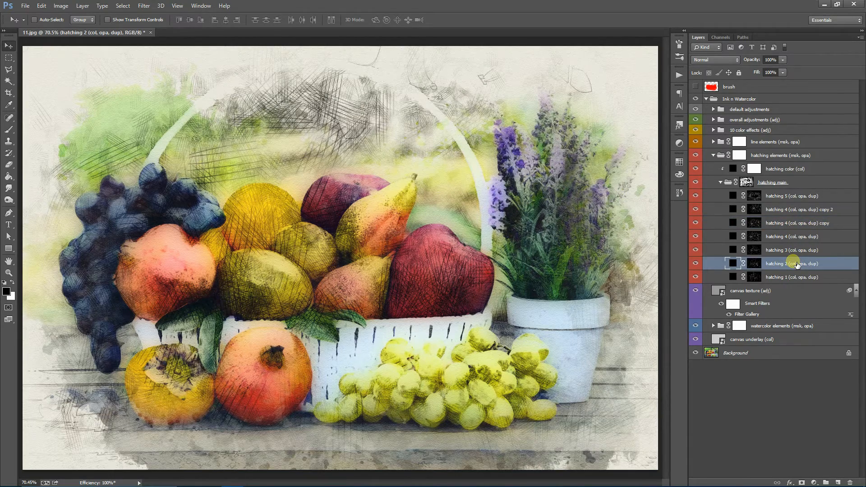
- Duplicate the hatching 2 layer, move the copy to the right, rotate it -13.49° and scale it to about 91% width and 94% height
key(ctrl+j)
drag(341, 142, 382, 154)
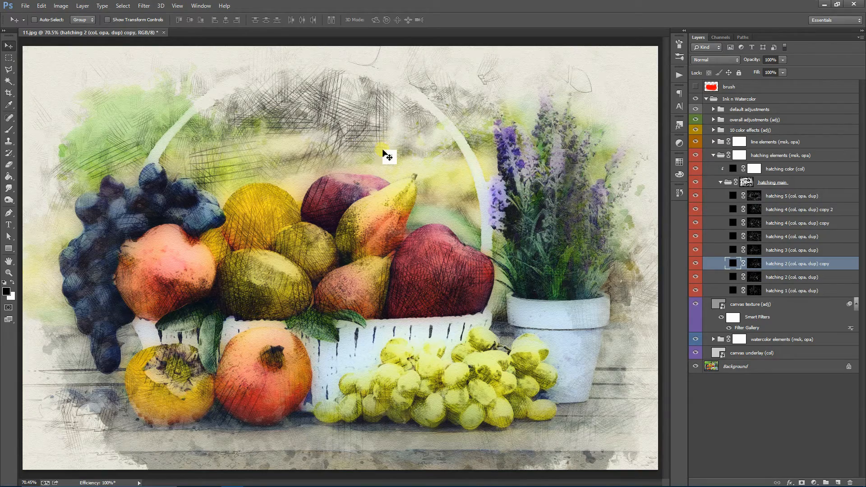
key(ctrl+t)
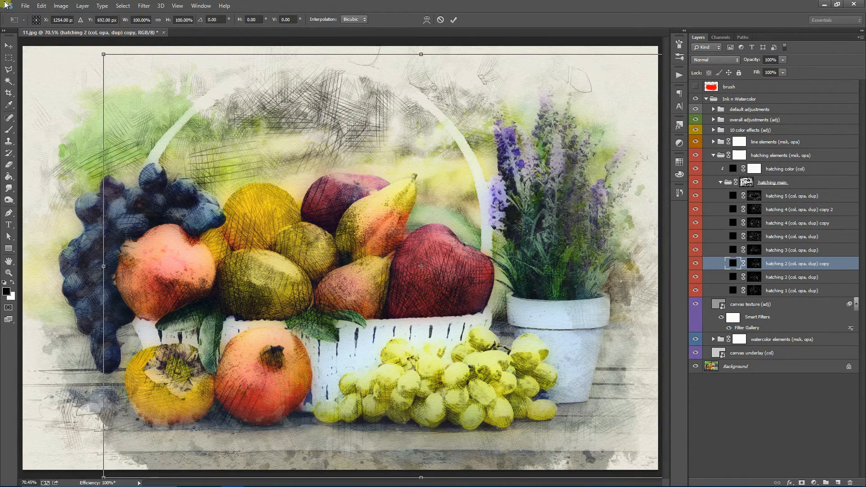
mouse_move(65, 105)
mouse_down()
mouse_move(54, 124)
mouse_move(356, 128)
mouse_move(187, 109)
mouse_up()
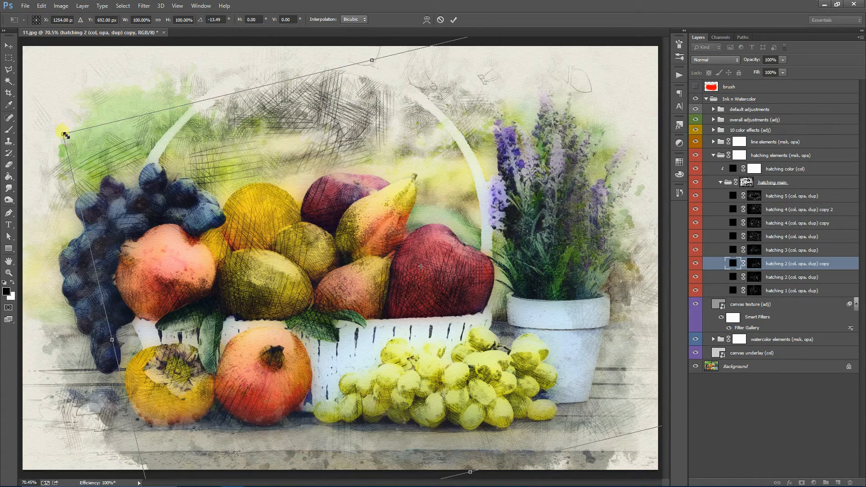
mouse_move(120, 144)
mouse_down()
mouse_move(127, 134)
mouse_move(133, 144)
mouse_up()
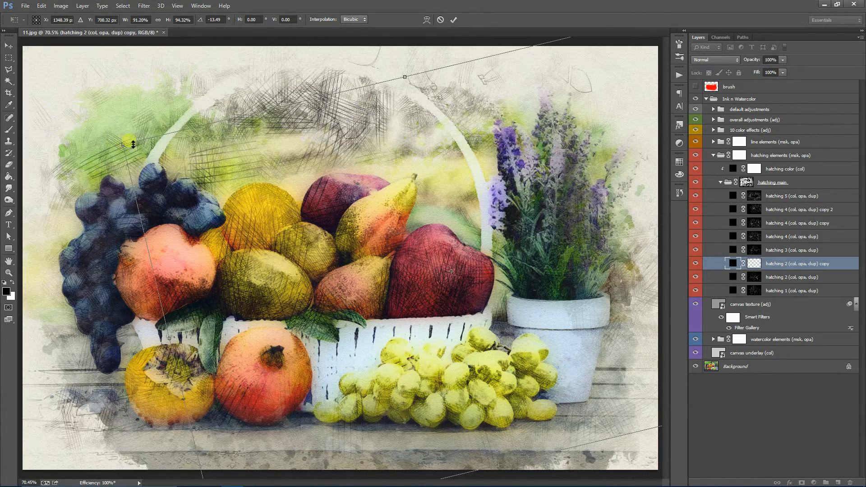
click(452, 19)
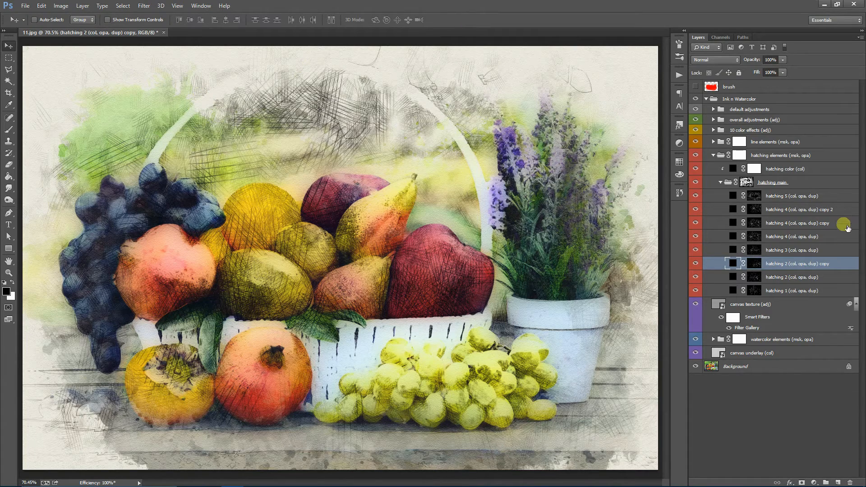
- Delete the hatching 2 copy and both hatching 4 copies from the hatching main group
key(Delete)
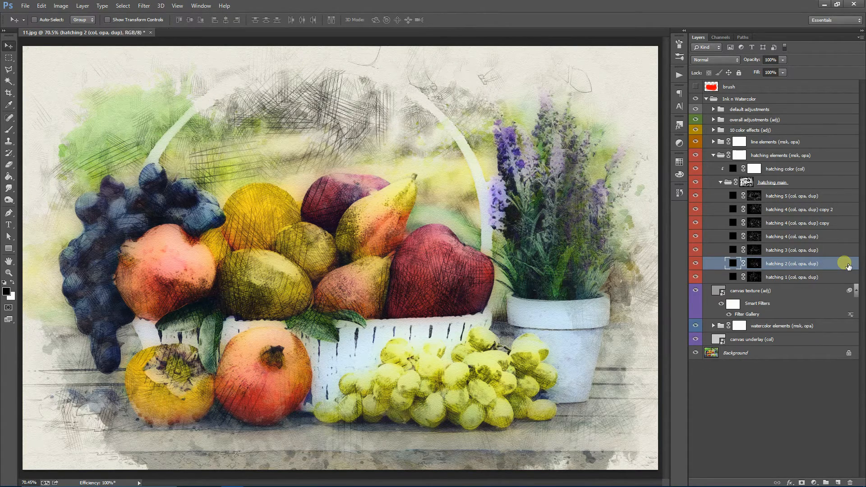
click(827, 210)
key(Delete)
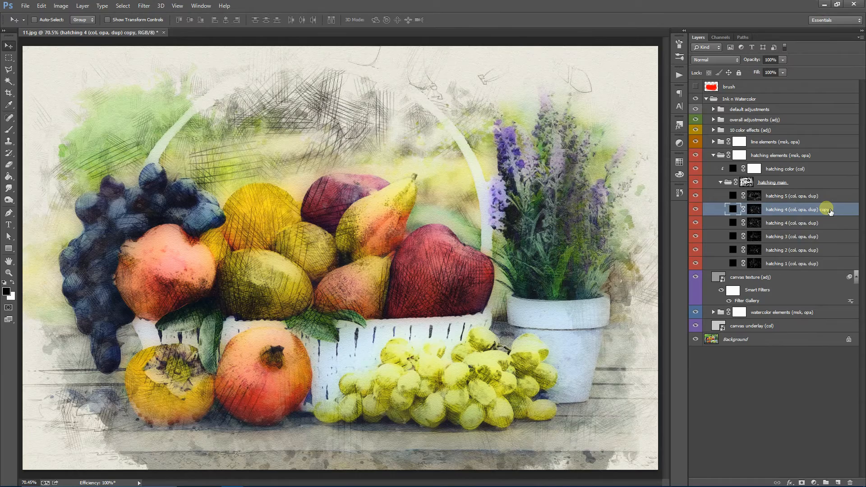
key(Delete)
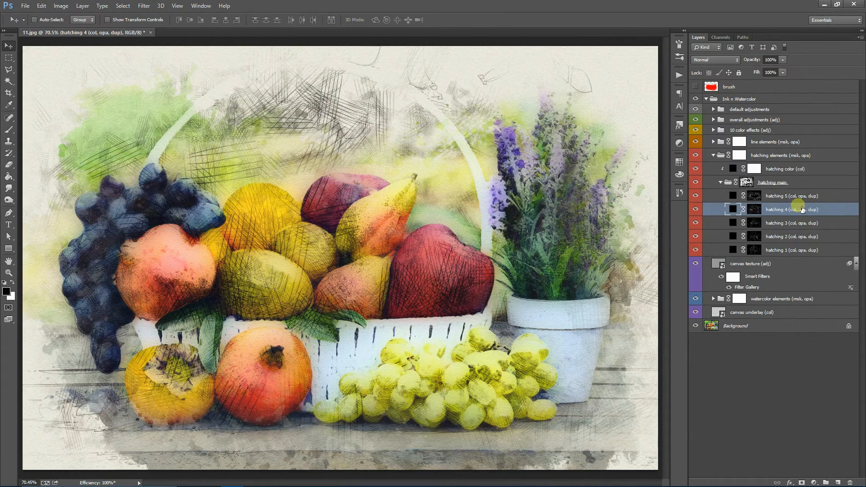
key(alt+bracketright)
click(738, 212)
click(738, 251)
click(735, 237)
click(735, 223)
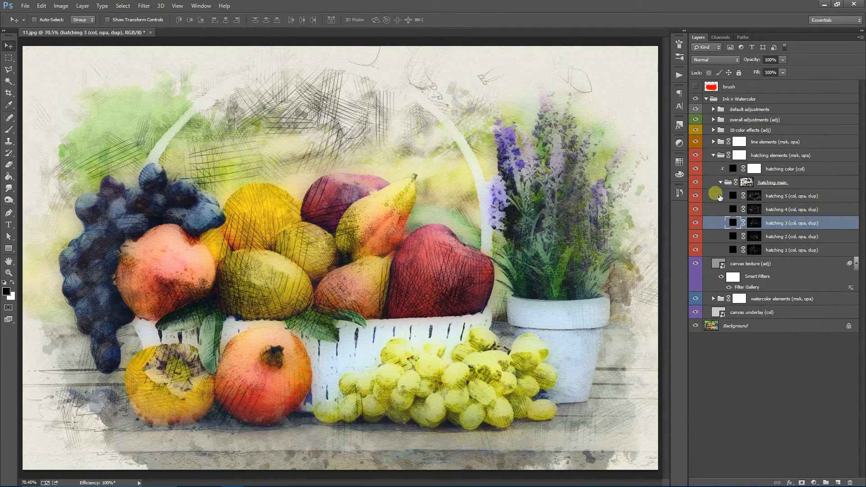
- Change the hatching color layer's fill to red, about #cb0202
click(733, 169)
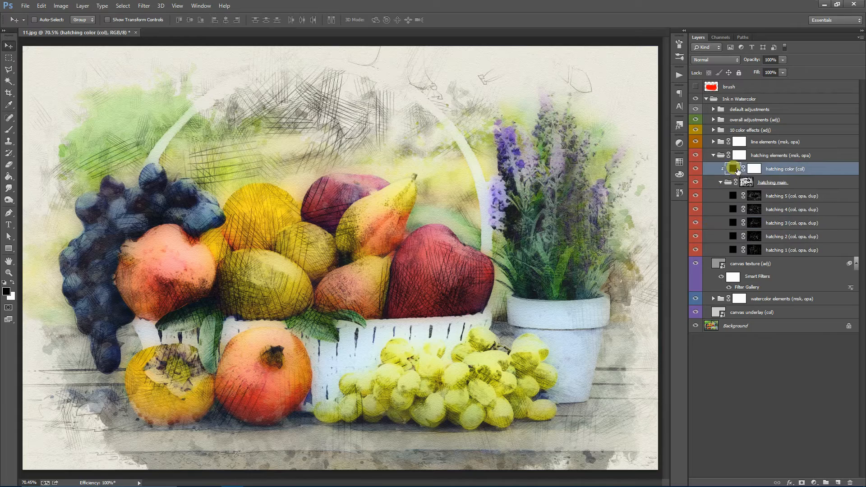
double_click(736, 169)
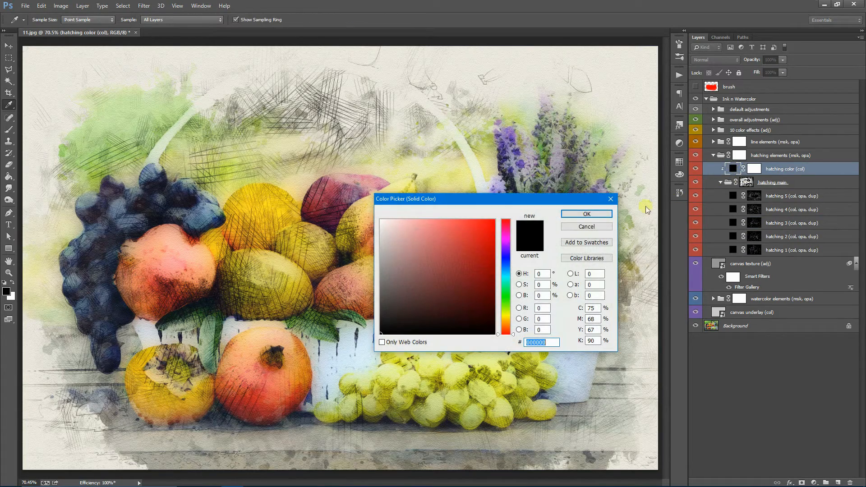
mouse_move(450, 265)
mouse_down()
mouse_move(465, 238)
mouse_move(498, 247)
mouse_up()
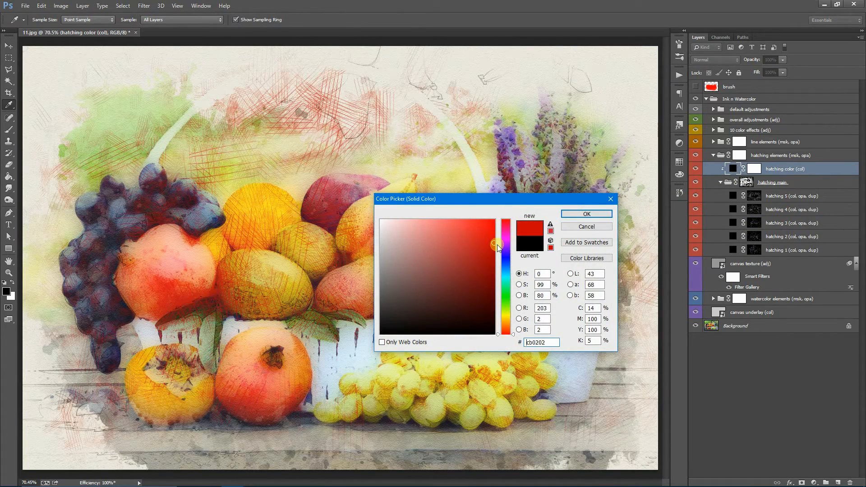
click(580, 213)
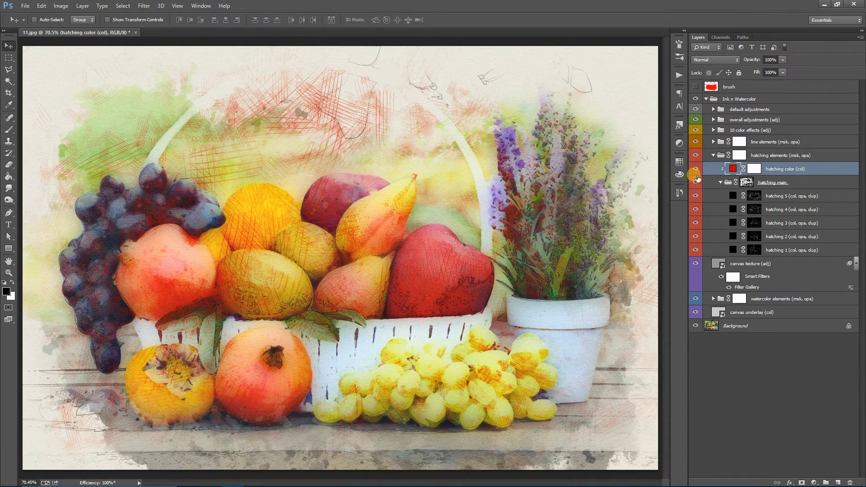
- Turn on the watercolor gradient map layer in the watercolor elements group, and collapse the group
click(713, 298)
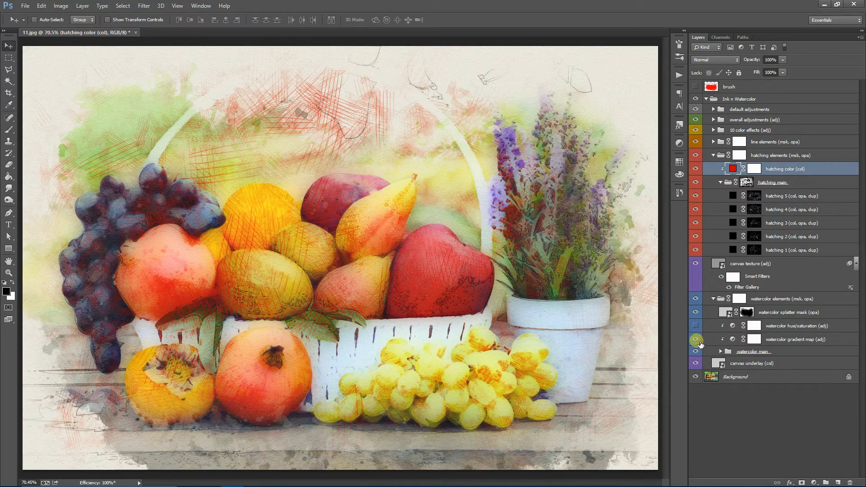
click(696, 339)
click(714, 299)
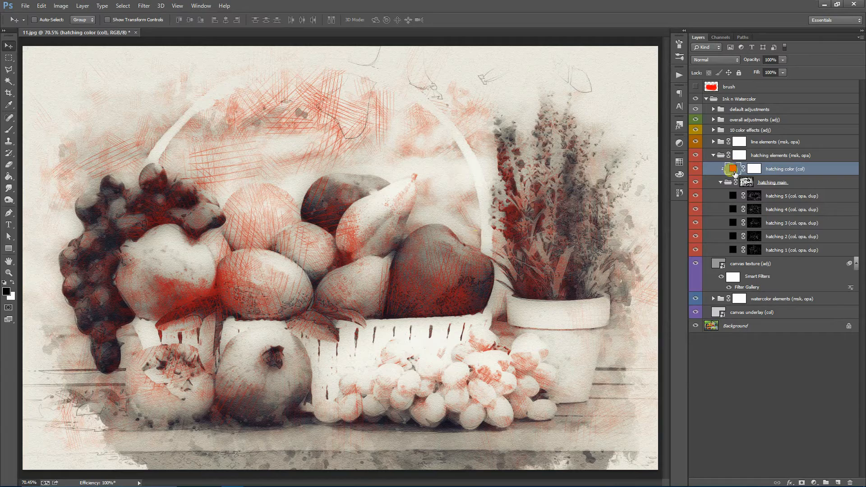
double_click(735, 173)
click(503, 275)
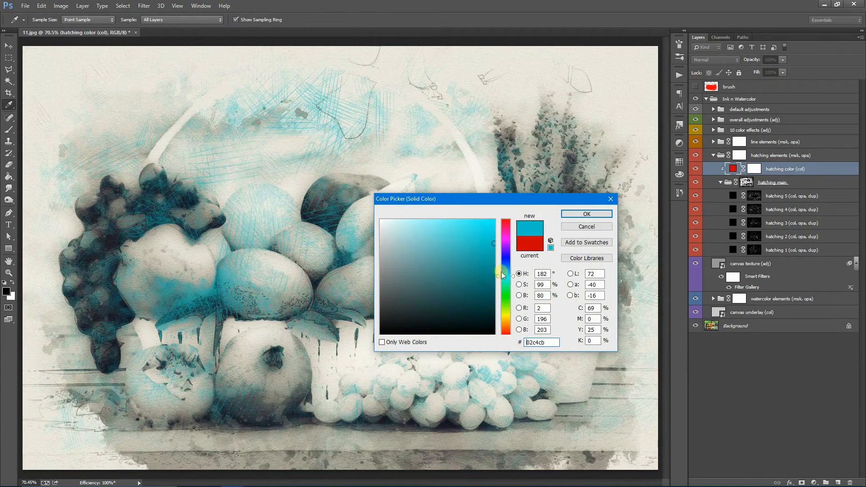
mouse_move(490, 253)
mouse_down()
mouse_move(454, 265)
mouse_move(462, 274)
mouse_up()
click(273, 186)
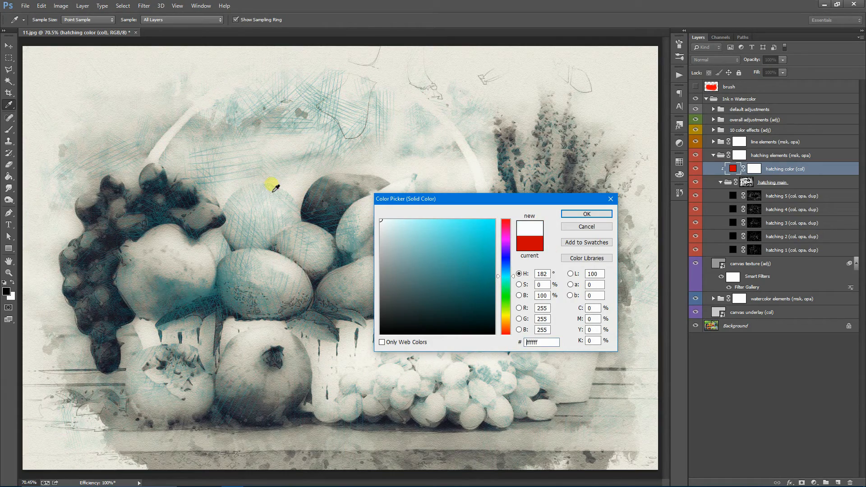
click(586, 227)
- Set the hatching color layer's fill to black and hide that layer
double_click(733, 169)
drag(431, 255, 331, 374)
click(575, 215)
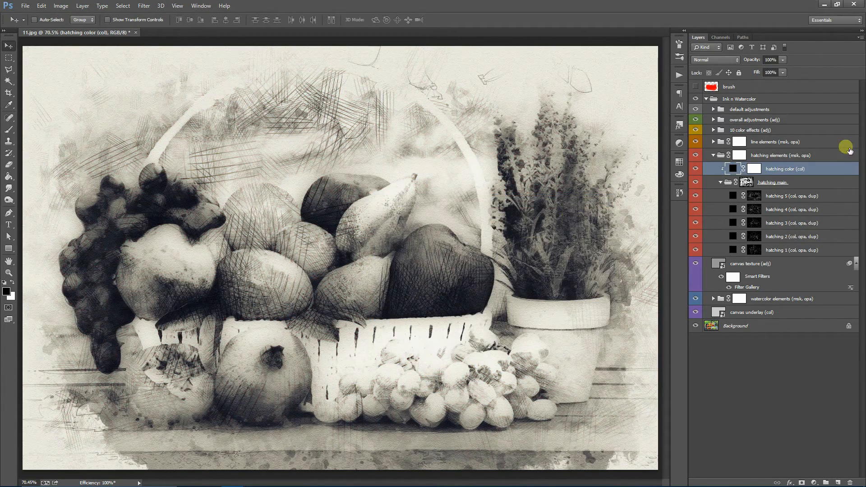
click(696, 169)
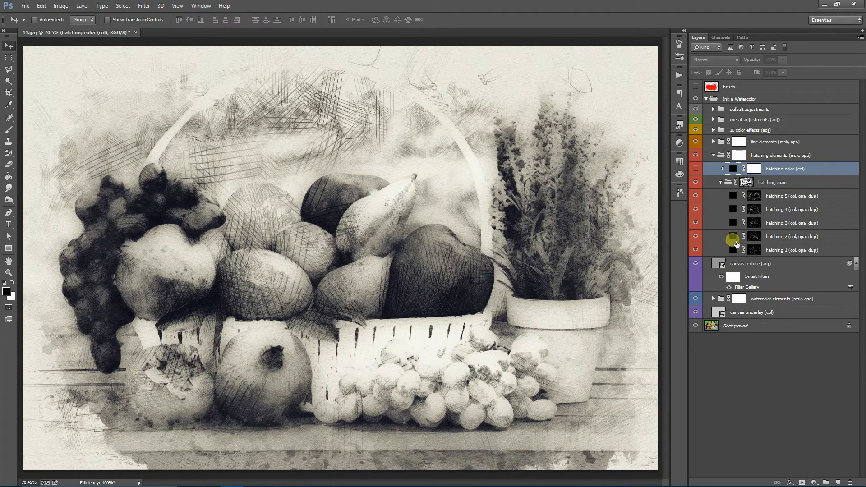
- Set the hatching 1 layer's fill color to bright orange, about #ff4e00
double_click(733, 250)
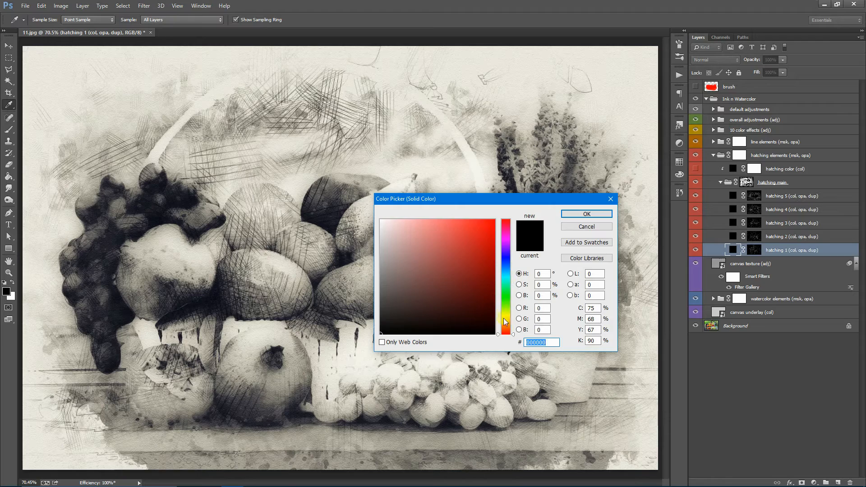
click(505, 329)
drag(474, 282, 551, 229)
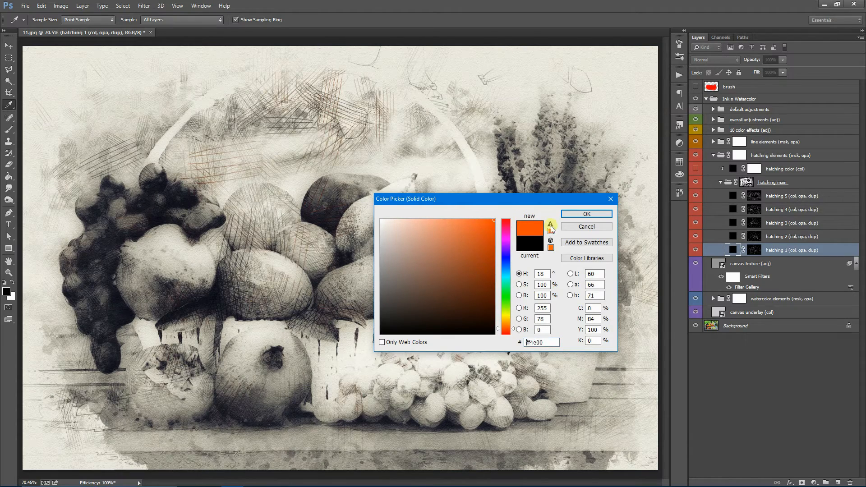
click(587, 214)
- Set the hatching 2 layer's fill color to teal, about #1bbfae
double_click(733, 237)
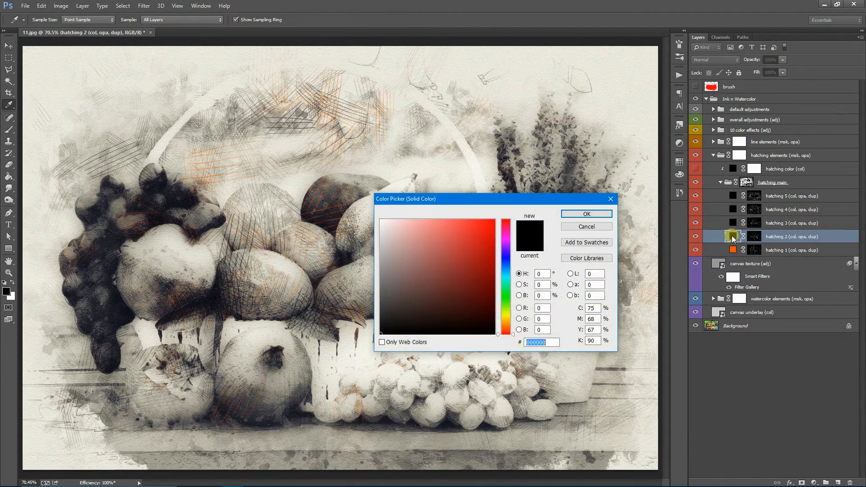
click(478, 249)
click(505, 279)
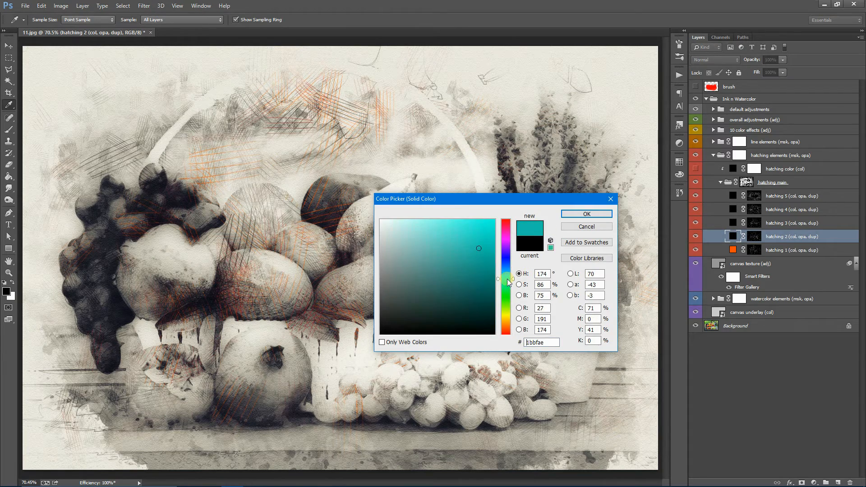
click(586, 214)
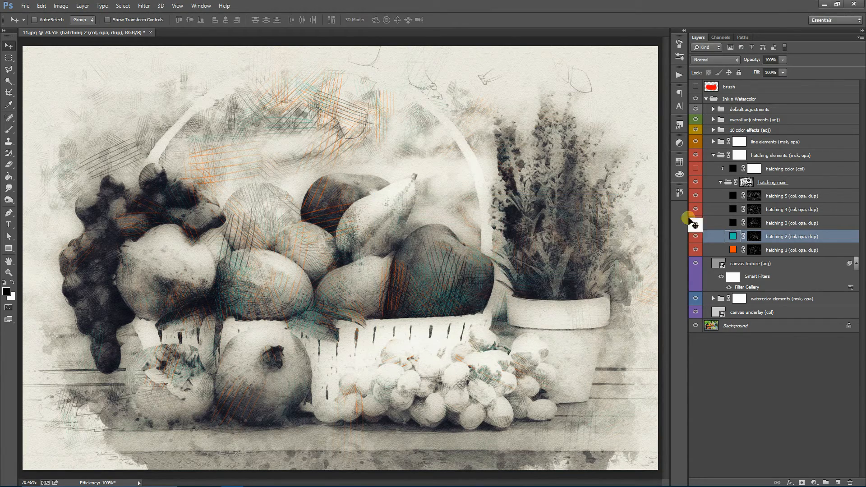
- Set the hatching 3 layer's fill color to yellow-green, about #cce11e
double_click(733, 223)
click(508, 294)
click(508, 313)
click(482, 239)
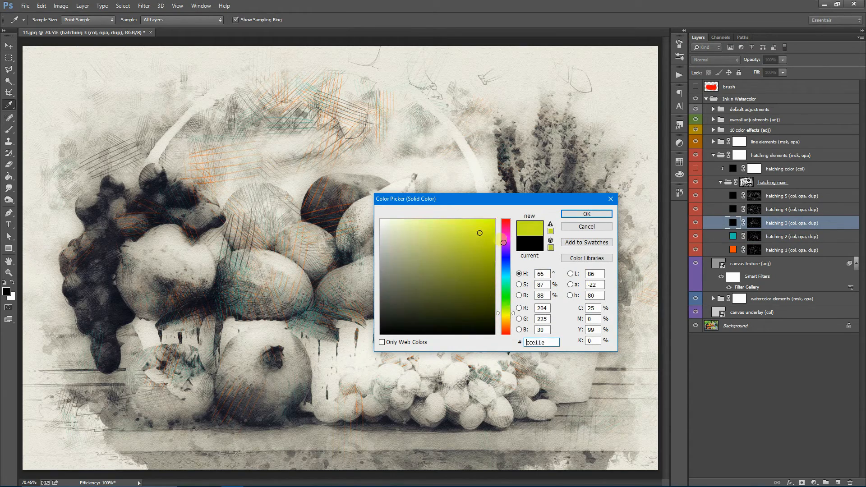
click(586, 214)
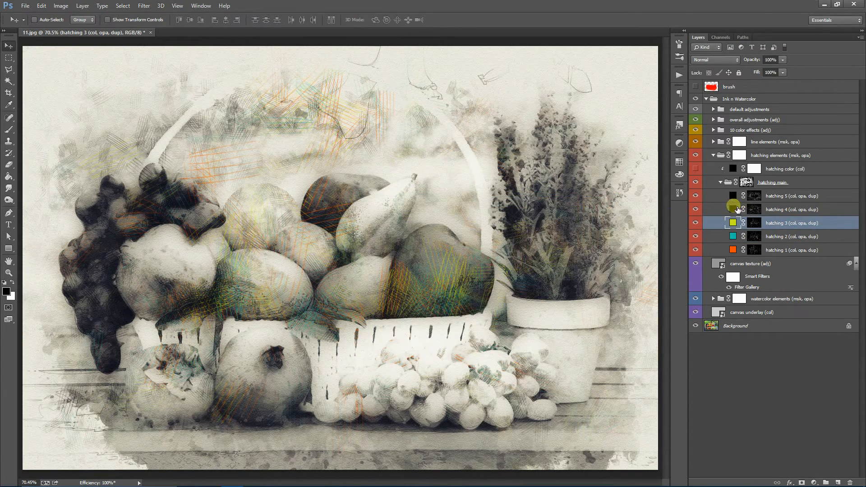
- Set the hatching 4 layer's fill color to bright magenta, about #da1ae1
double_click(733, 210)
click(507, 239)
click(477, 244)
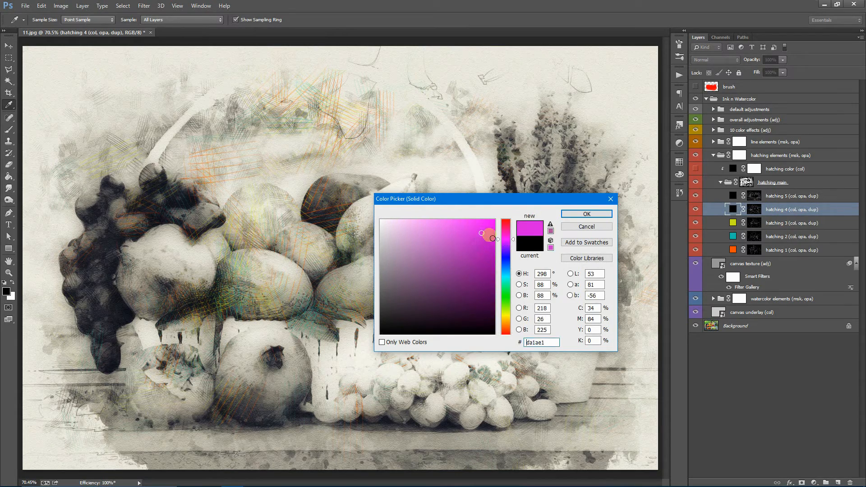
click(587, 214)
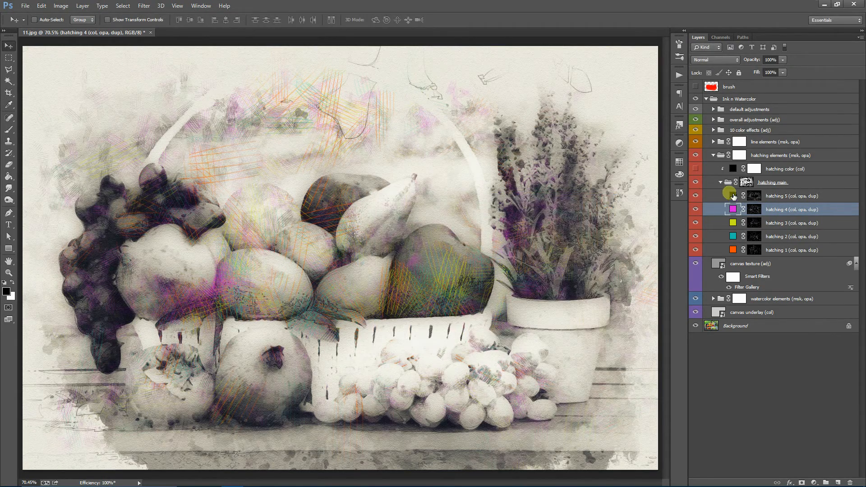
- Set the hatching 5 layer's fill color to blue, about #1530d6
double_click(733, 195)
click(507, 251)
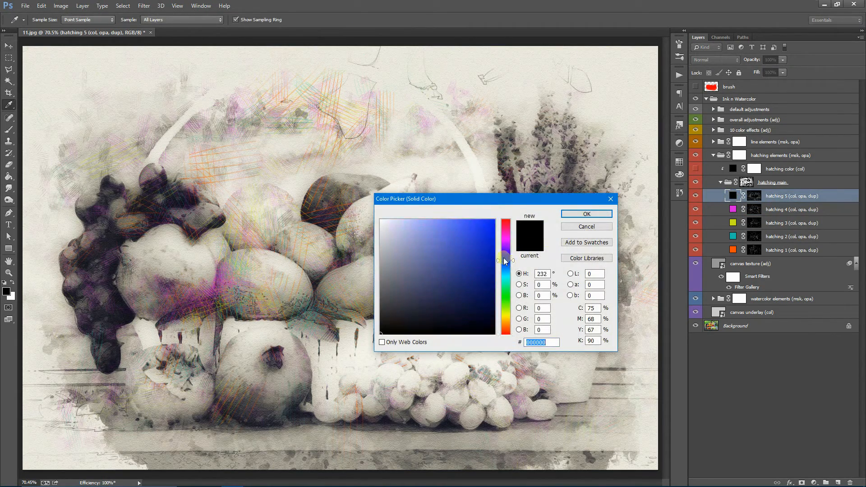
click(484, 239)
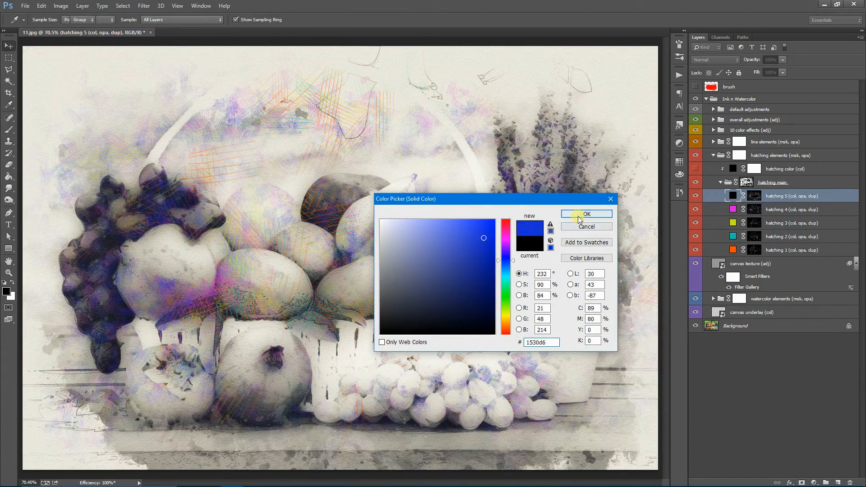
click(586, 214)
- Lower the opacity of the hatching 5 layer to 62% and of the hatching 4 layer to 54%
click(782, 60)
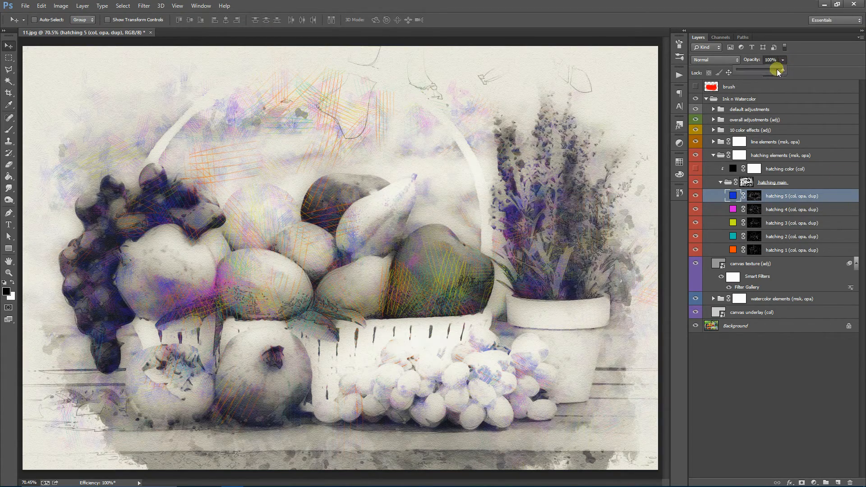
drag(766, 70, 766, 66)
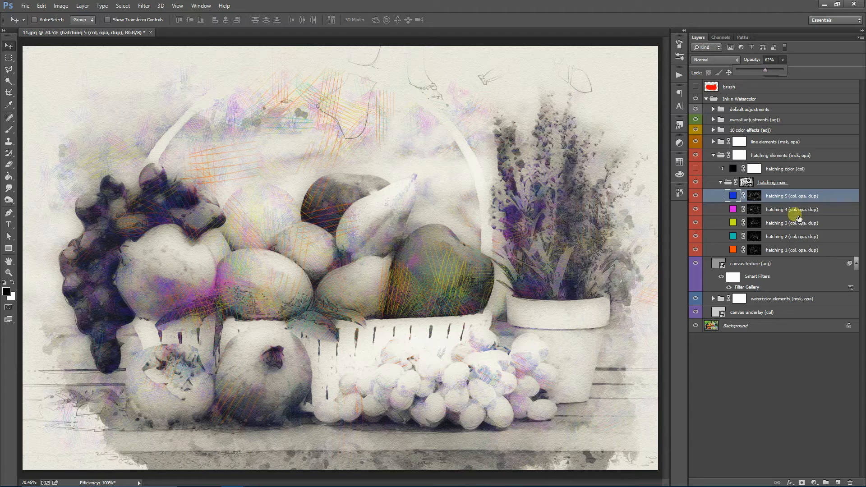
click(793, 210)
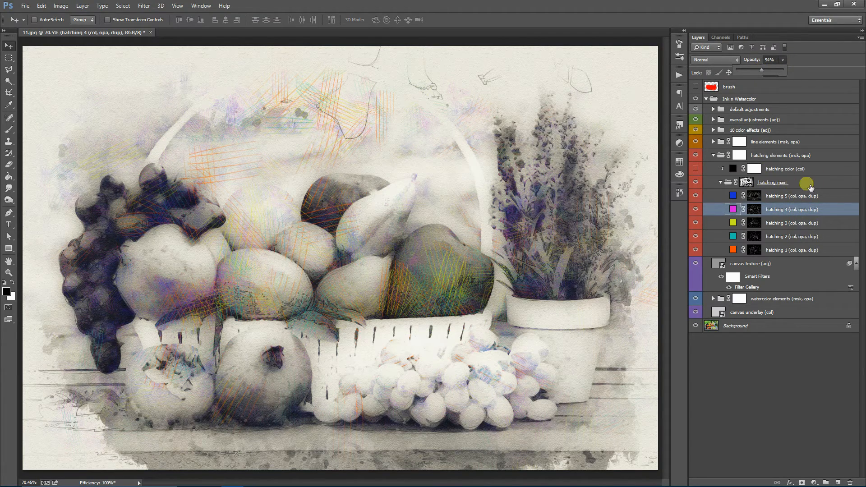
- Collapse the hatching main group and set the hatching elements group's opacity to 95%
click(721, 182)
click(782, 156)
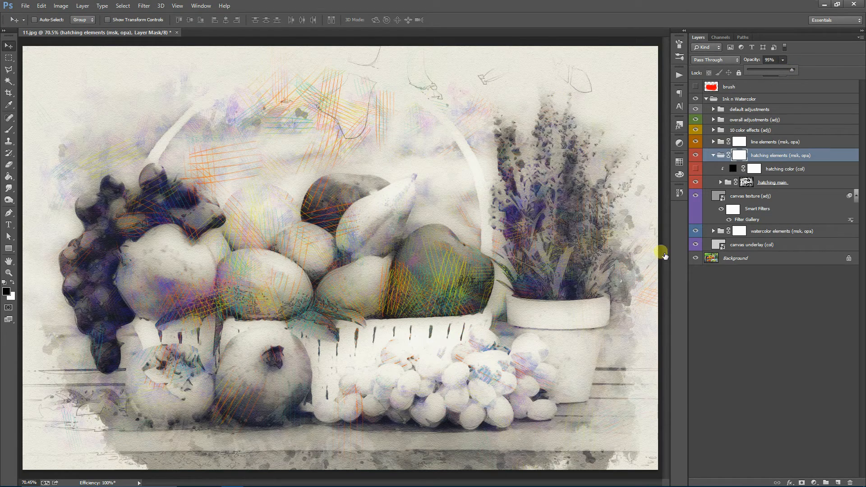
- Expand the hatching main group and set the hatching 5 and hatching 4 layers' fill colors to black (#000000)
click(722, 183)
click(721, 182)
double_click(733, 196)
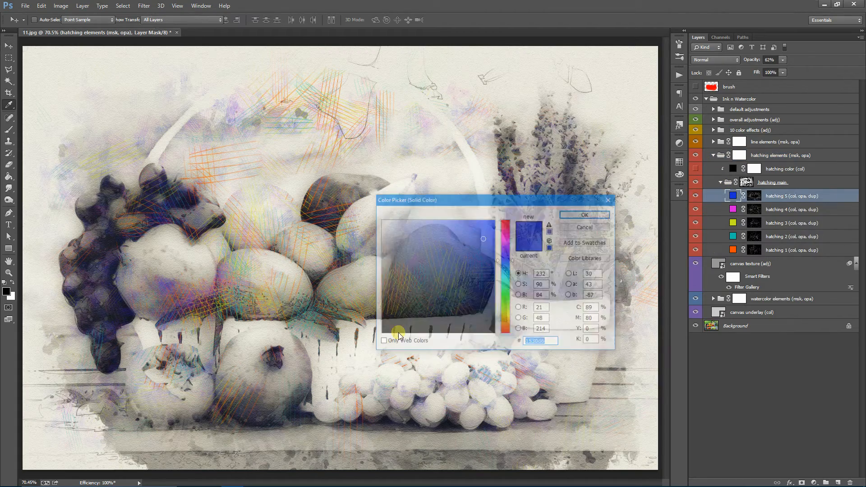
click(587, 214)
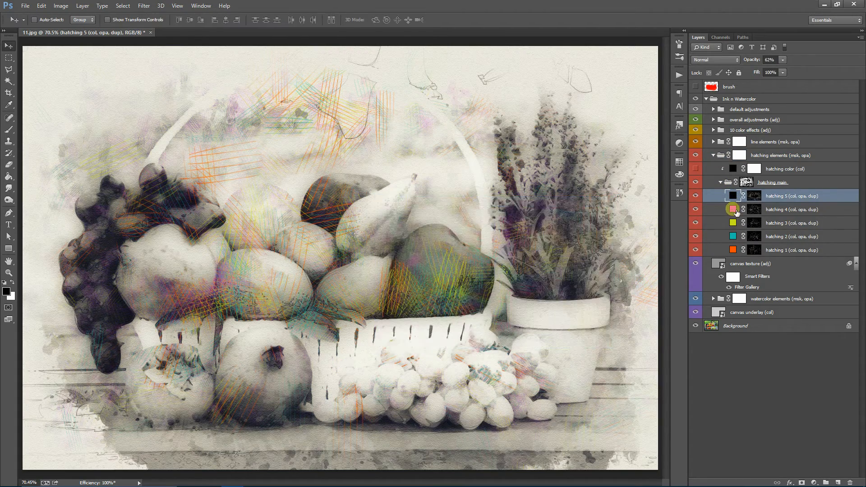
double_click(733, 210)
click(347, 343)
click(587, 214)
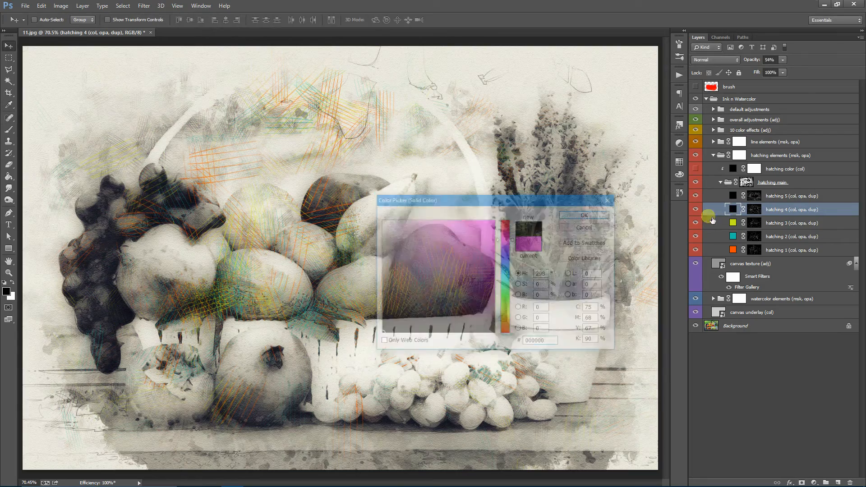
- Set the fill colors of the hatching 3, hatching 2 and hatching 1 layers to black (#000000)
double_click(734, 223)
click(325, 385)
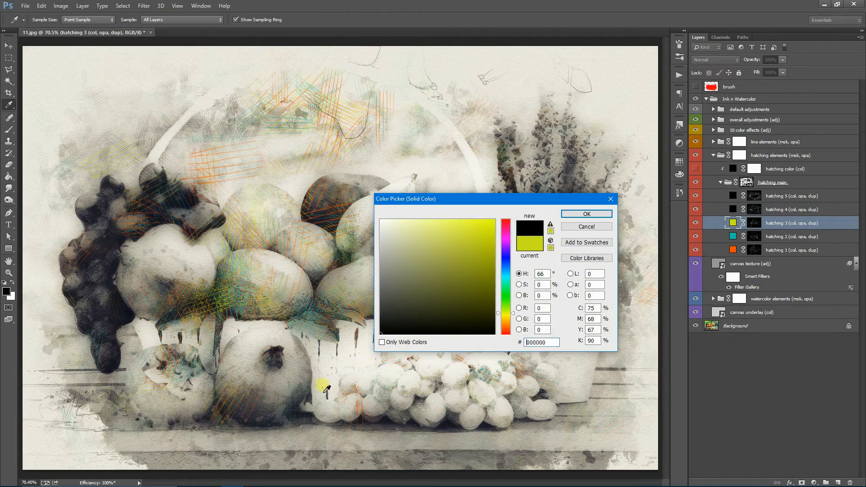
click(587, 214)
double_click(733, 236)
click(283, 362)
click(587, 214)
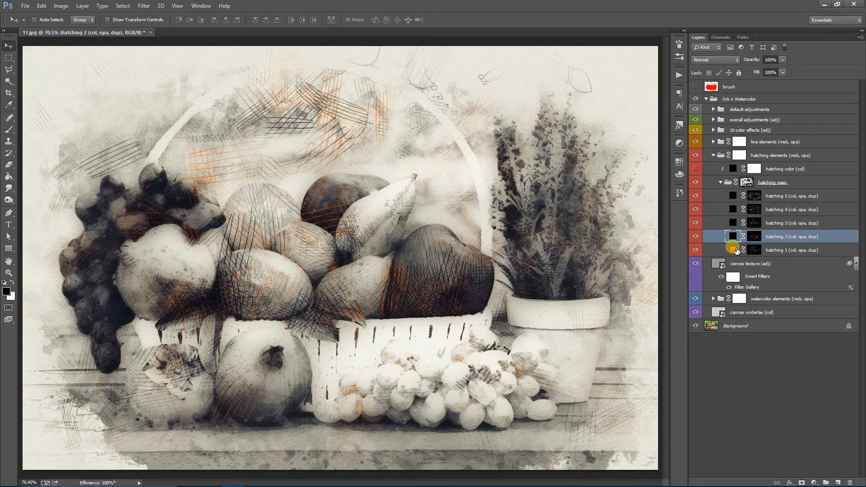
double_click(733, 250)
click(328, 379)
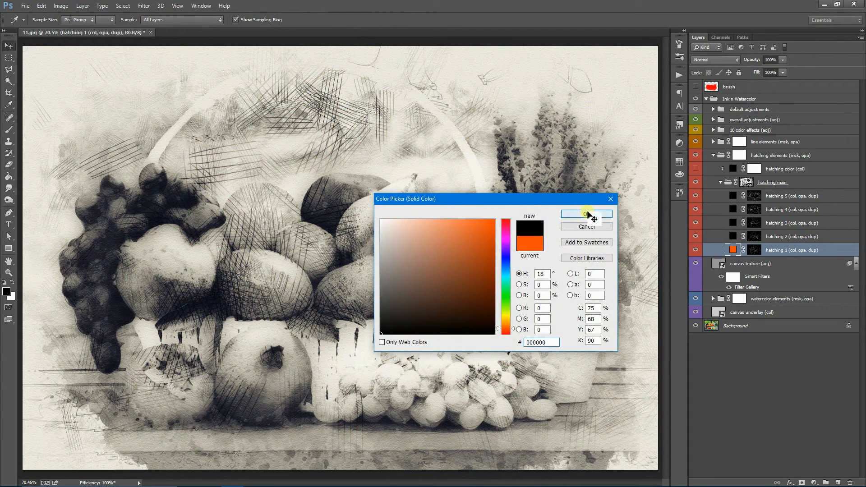
click(586, 215)
- Collapse the hatching main and hatching elements groups, and set the hatching elements group's opacity to 50%
click(697, 169)
click(721, 182)
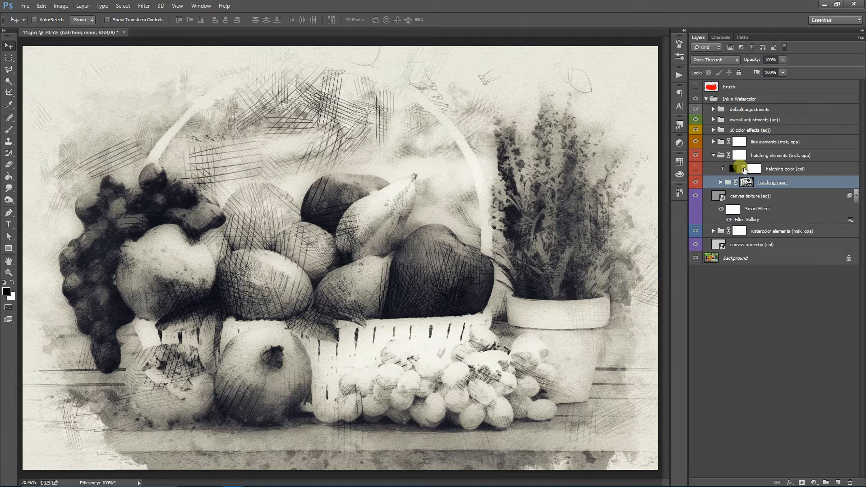
click(713, 155)
click(740, 156)
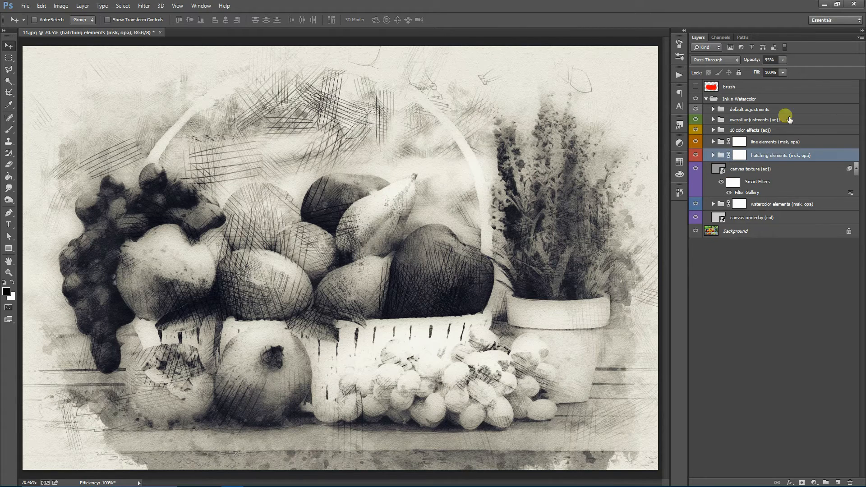
drag(762, 70, 762, 70)
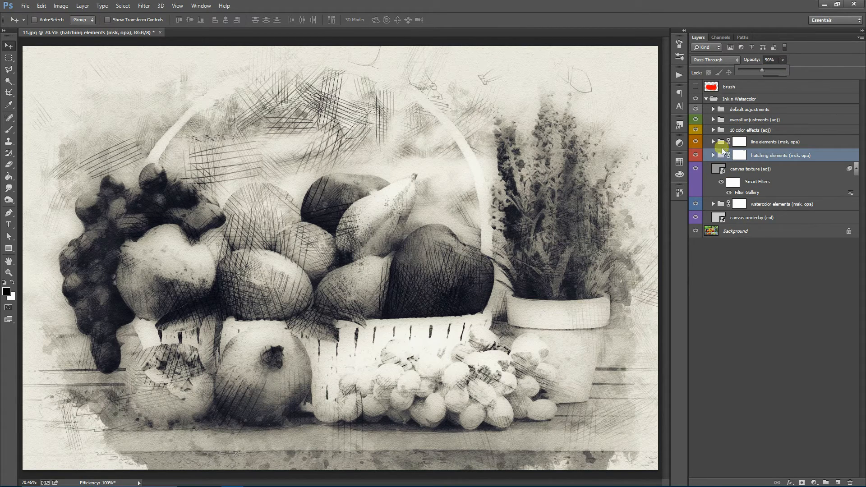
- In the line elements group, set the lines color layer's fill to bright cyan, about #00eaff, and hide that layer
click(773, 145)
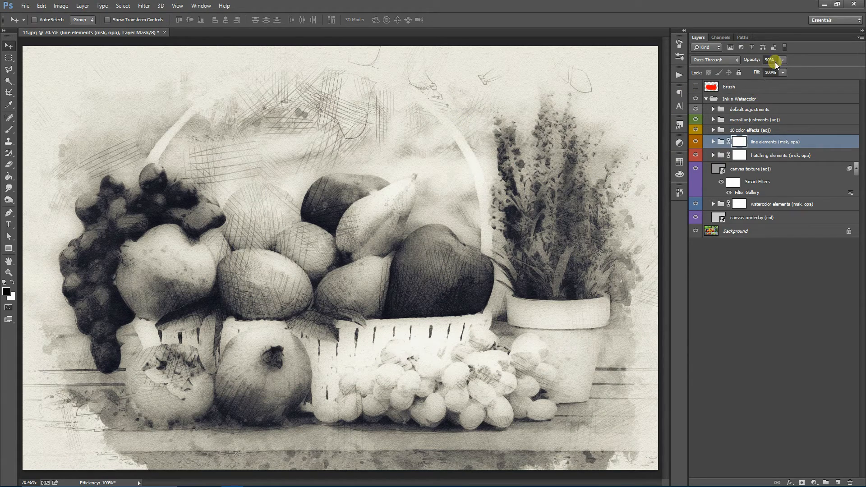
click(714, 142)
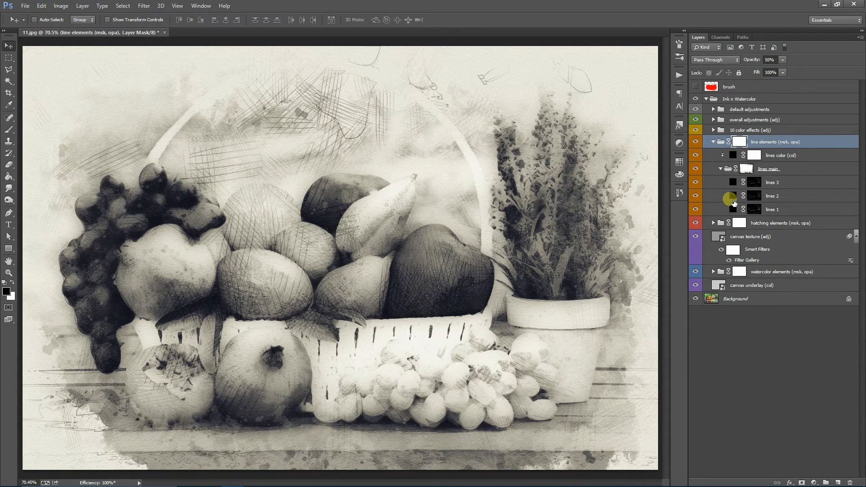
double_click(733, 155)
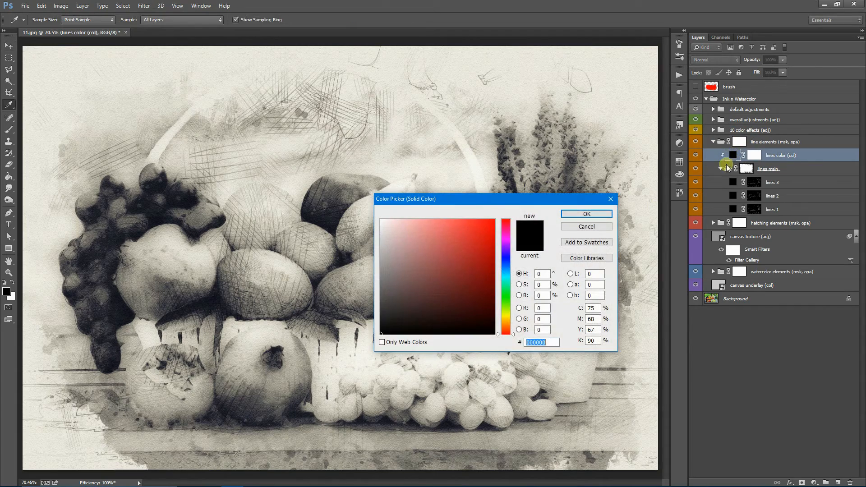
drag(496, 263, 502, 207)
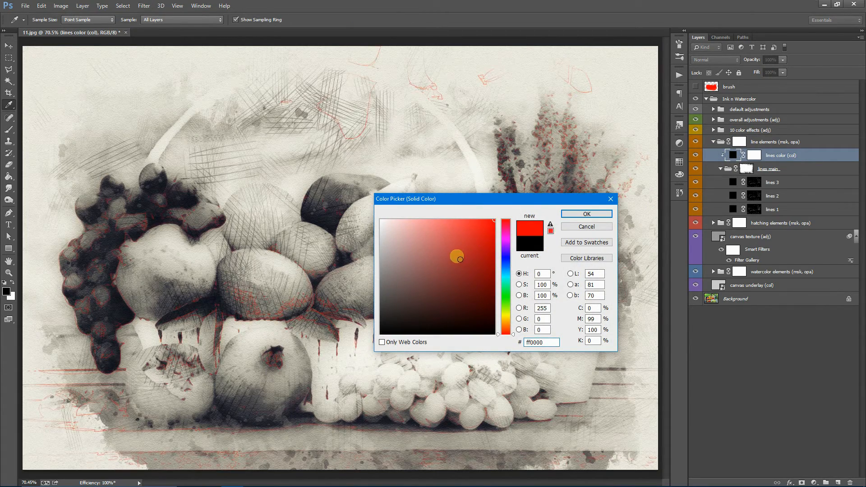
click(505, 276)
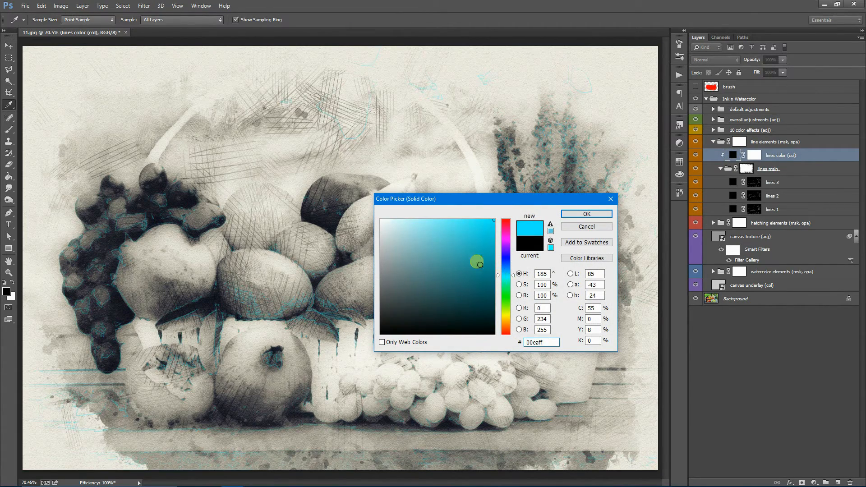
click(569, 216)
click(696, 156)
- Set the lines 3 layer's fill color to dark red, about #b22f2f, and the lines 2 layer's to purple, about #951fb2
double_click(733, 182)
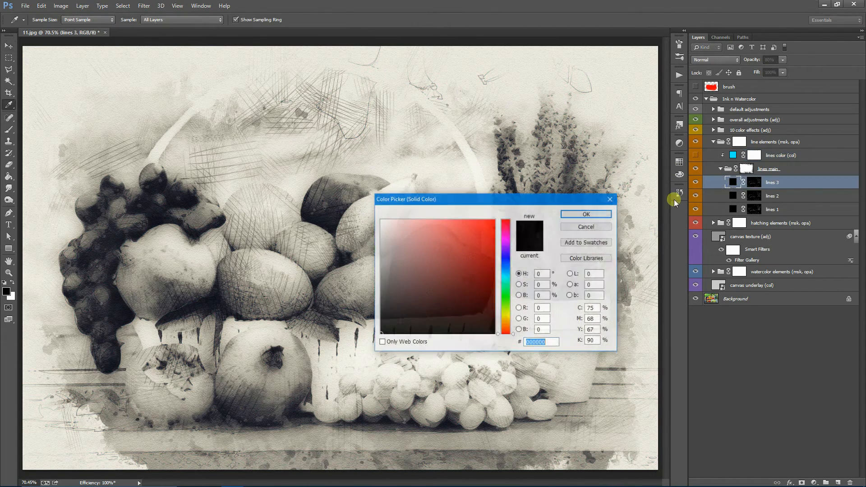
click(478, 259)
click(465, 254)
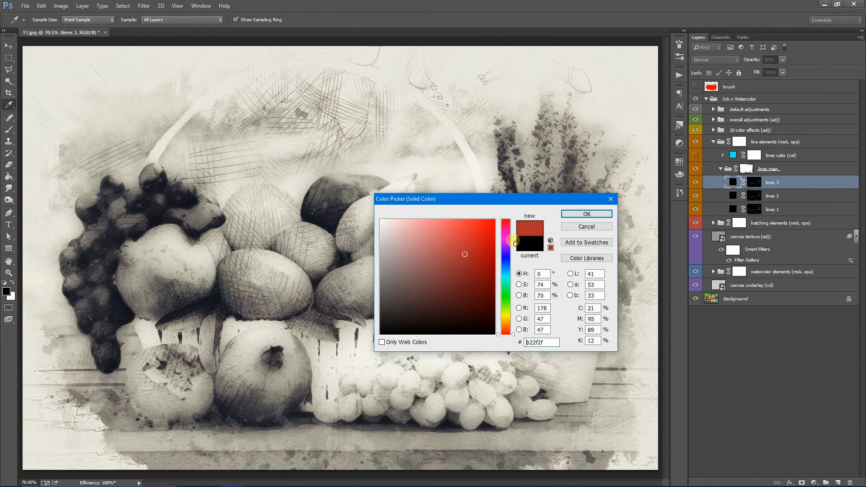
click(585, 215)
double_click(734, 196)
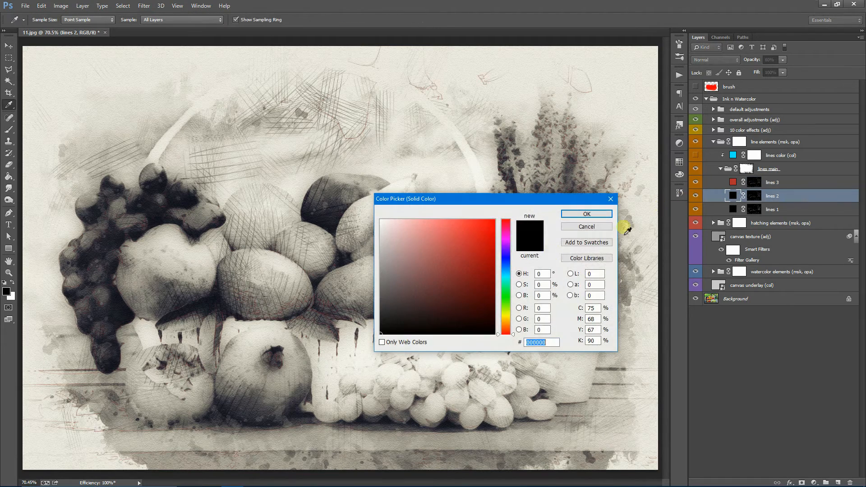
click(506, 242)
click(476, 255)
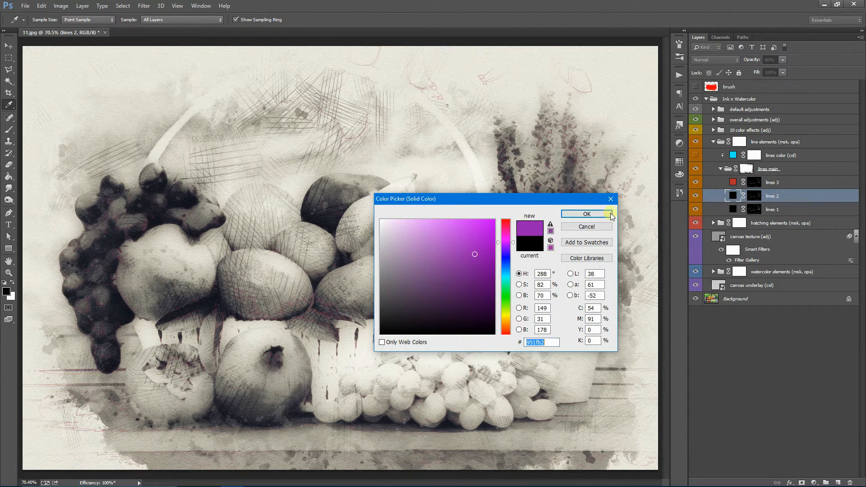
click(574, 214)
- Set the lines 1 layer's fill color to bright cyan, about #00dff9
double_click(733, 209)
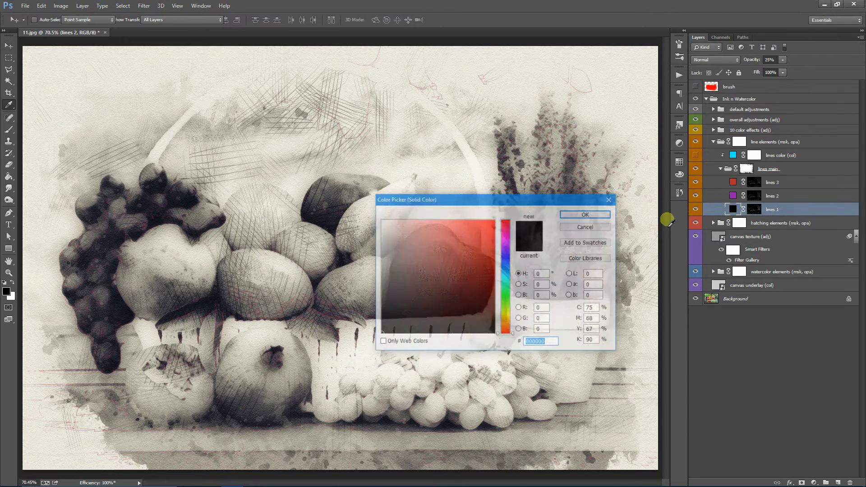
click(506, 275)
click(495, 223)
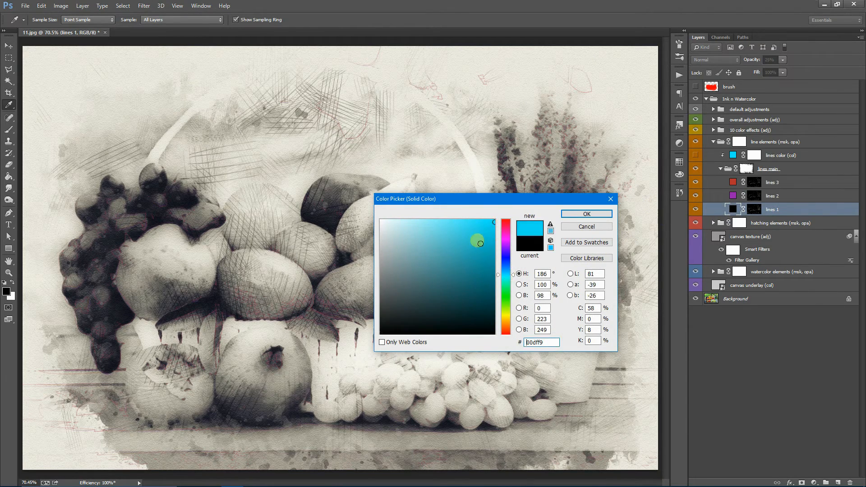
click(489, 220)
click(597, 217)
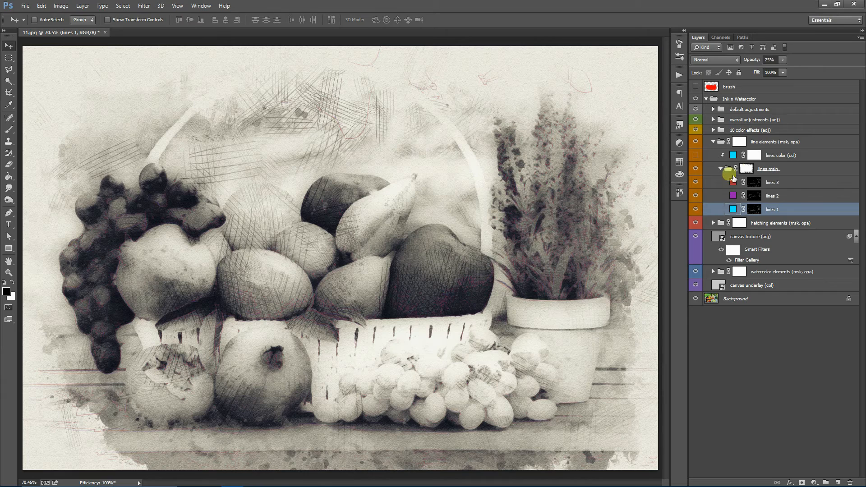
- Set the line elements group's opacity to 100% and the lines 3 layer's fill color to bright cyan
click(803, 143)
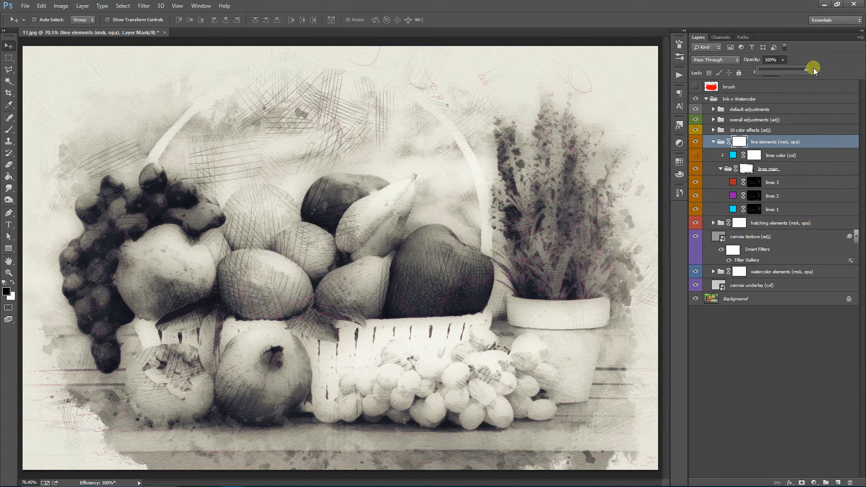
double_click(733, 182)
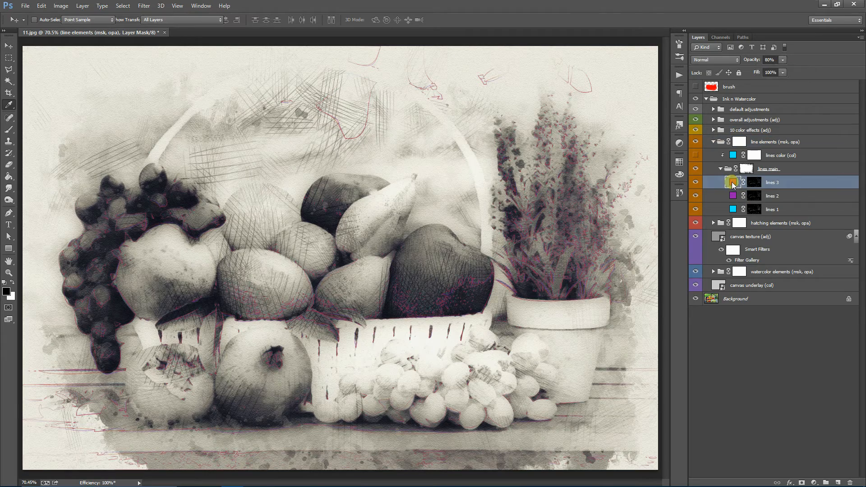
click(506, 275)
drag(484, 280, 527, 224)
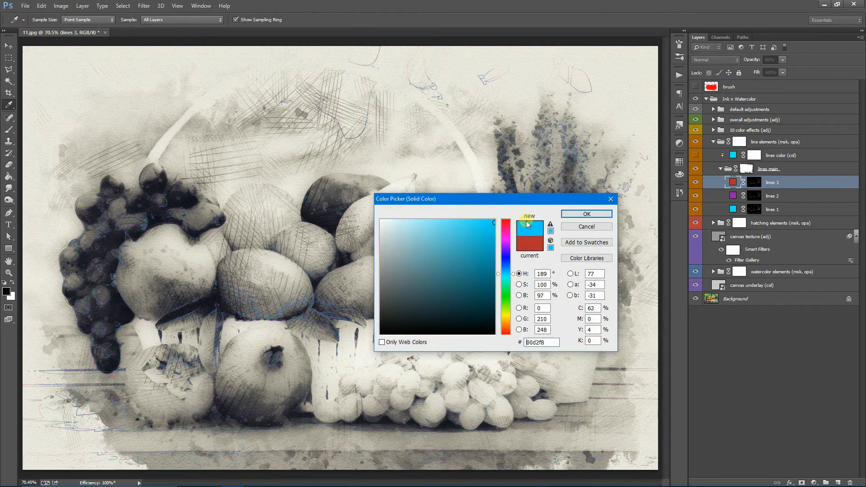
drag(475, 255, 503, 202)
click(587, 213)
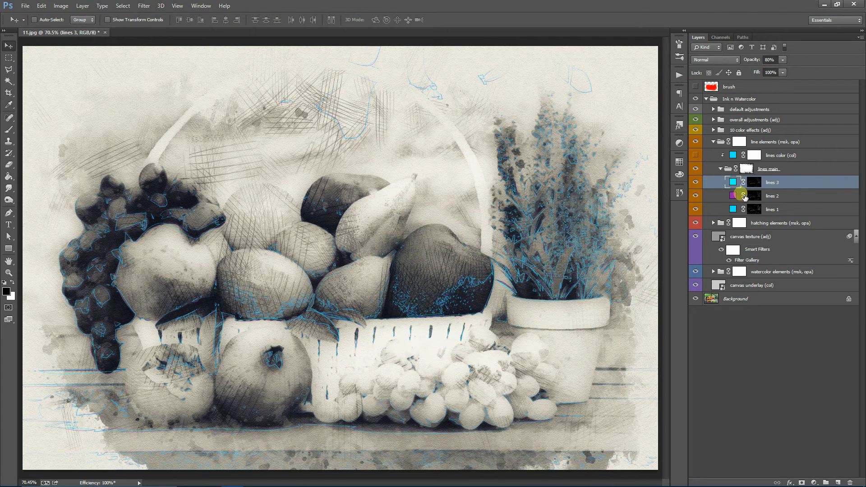
- Set the lines 2 layer's fill color to bright cyan, about #00fcff
double_click(733, 195)
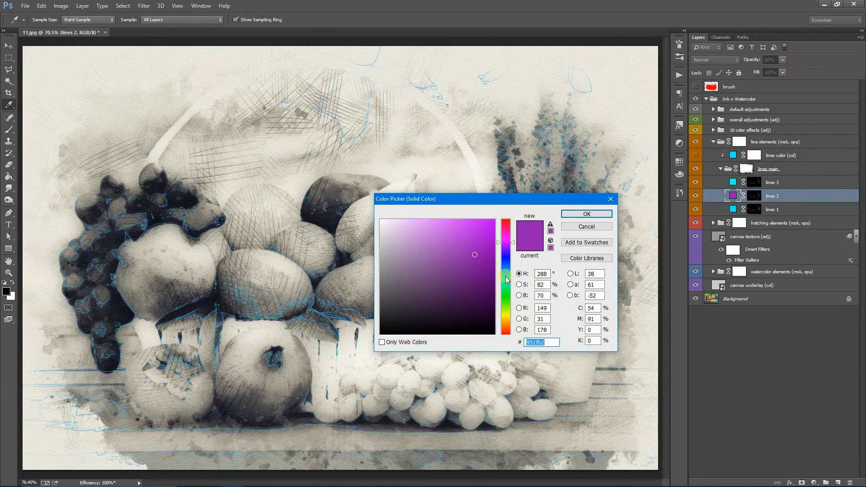
click(506, 280)
click(494, 220)
click(586, 214)
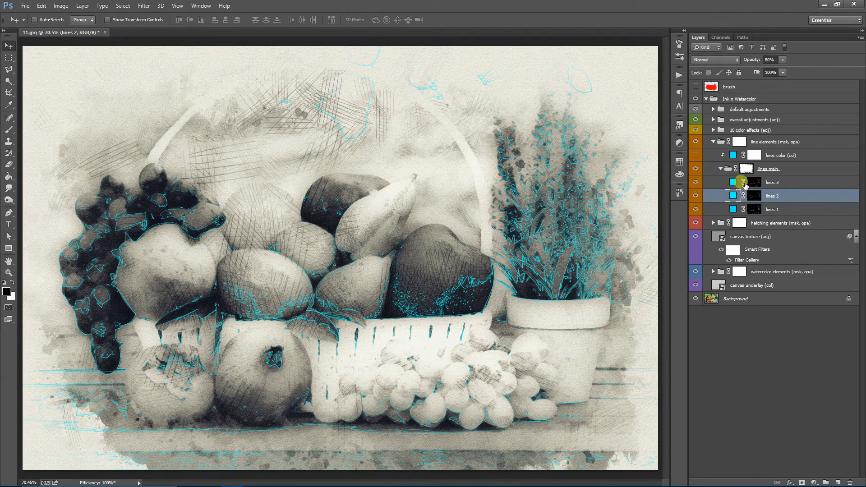
- Set the fill colors of the lines 3 and lines 2 layers to black (#000000)
double_click(733, 182)
click(358, 347)
click(587, 213)
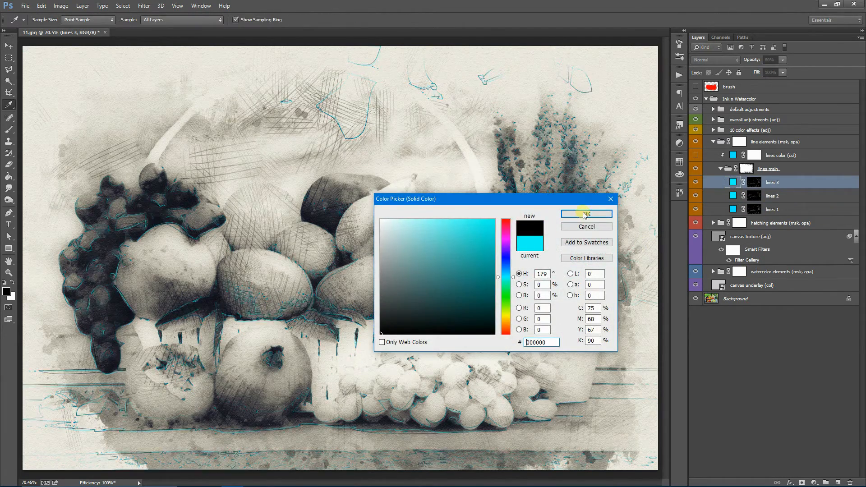
double_click(734, 196)
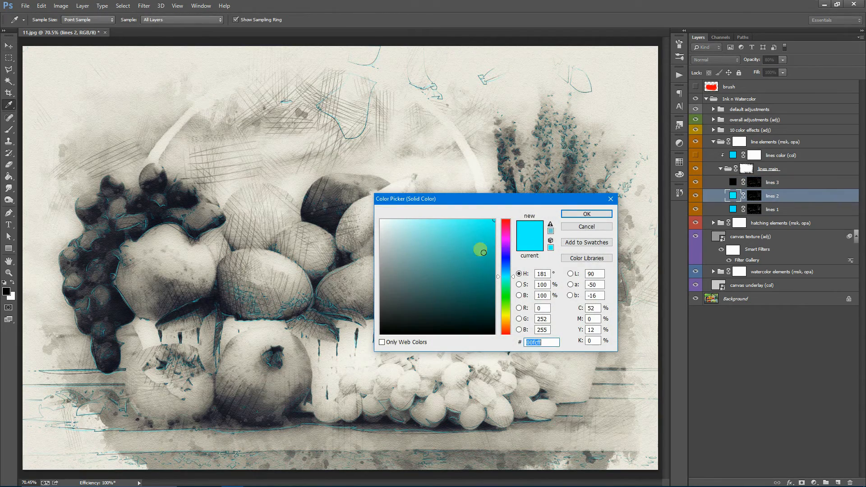
drag(479, 250, 374, 342)
click(579, 220)
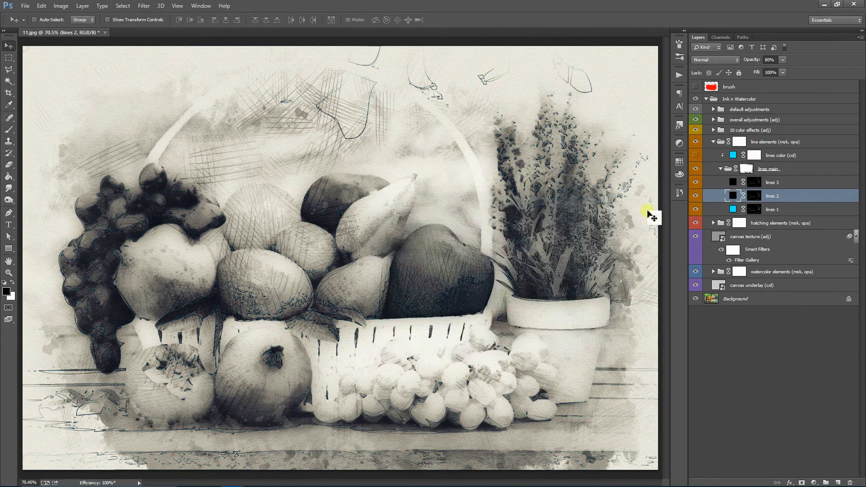
- Set the fill colors of the lines 1 and lines color layers to black (#000000)
double_click(733, 209)
click(434, 294)
drag(434, 294, 383, 343)
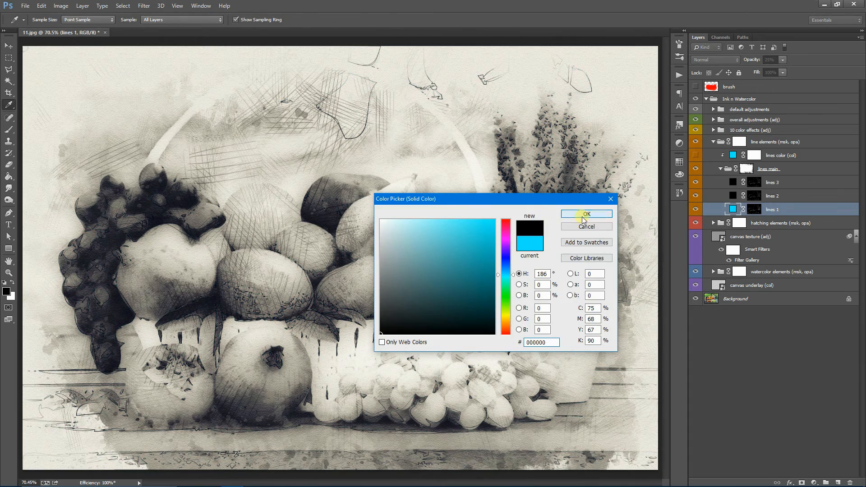
click(586, 216)
click(735, 155)
double_click(735, 155)
drag(410, 288, 383, 342)
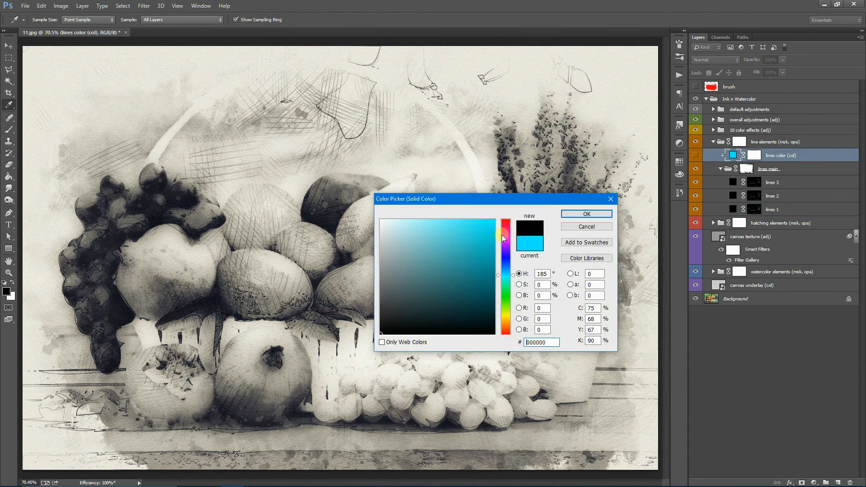
click(578, 216)
- Collapse the line elements group and set its opacity to 49%
click(713, 142)
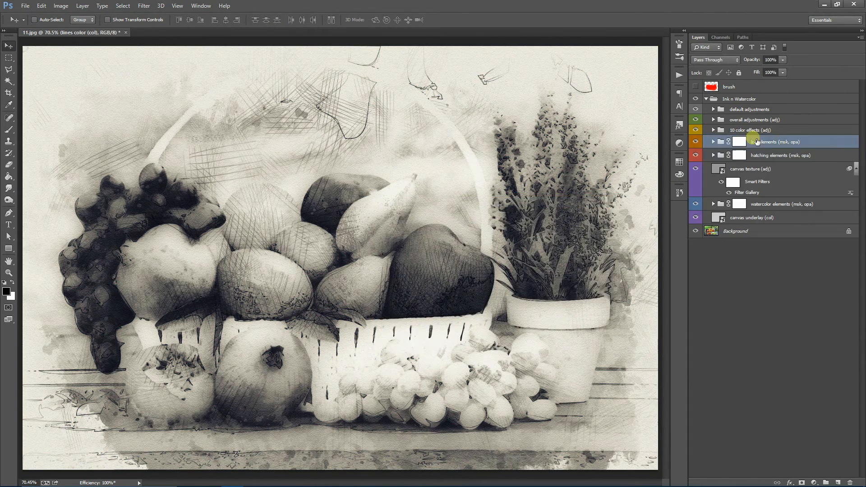
click(783, 59)
drag(762, 72, 759, 71)
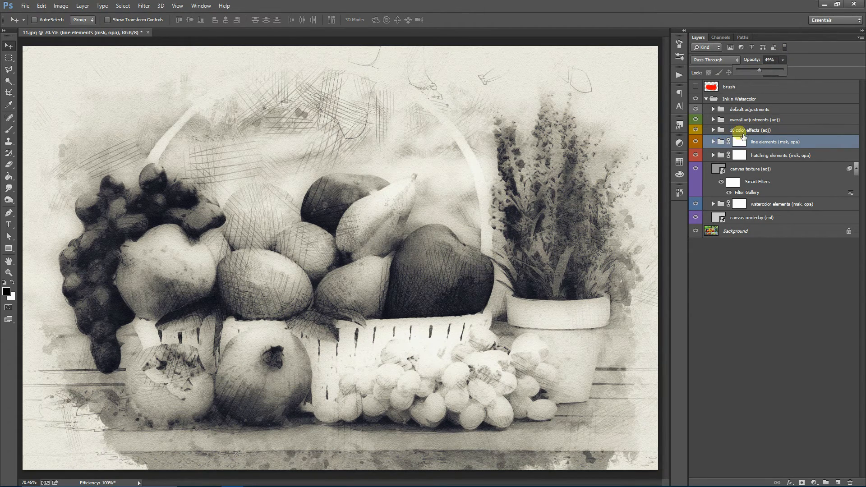
- Expand the 10 color effects group and hide the watercolor gradient map layer in the watercolor elements group
click(715, 131)
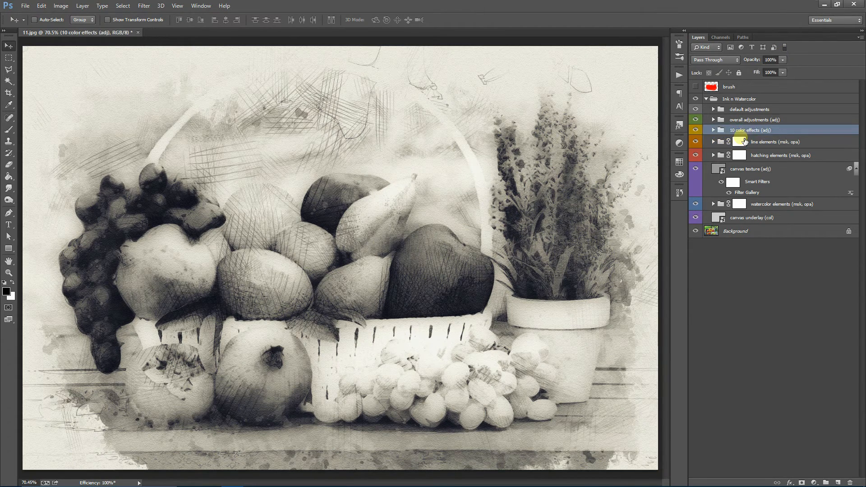
click(713, 130)
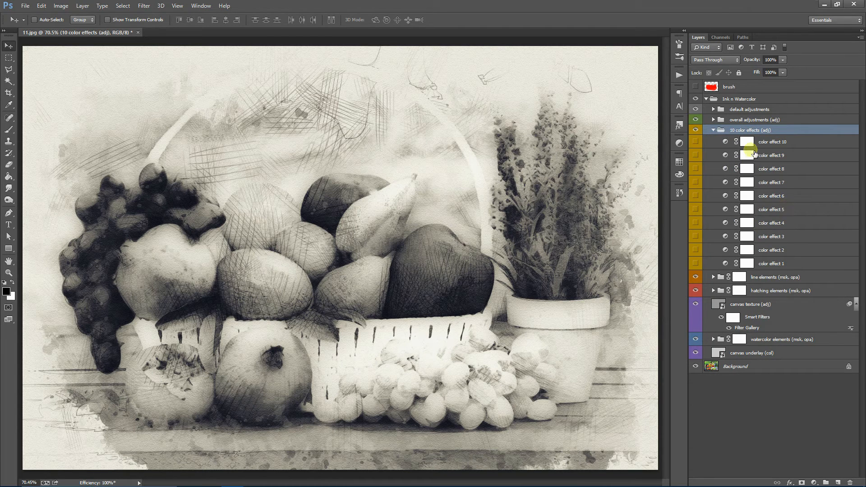
click(717, 340)
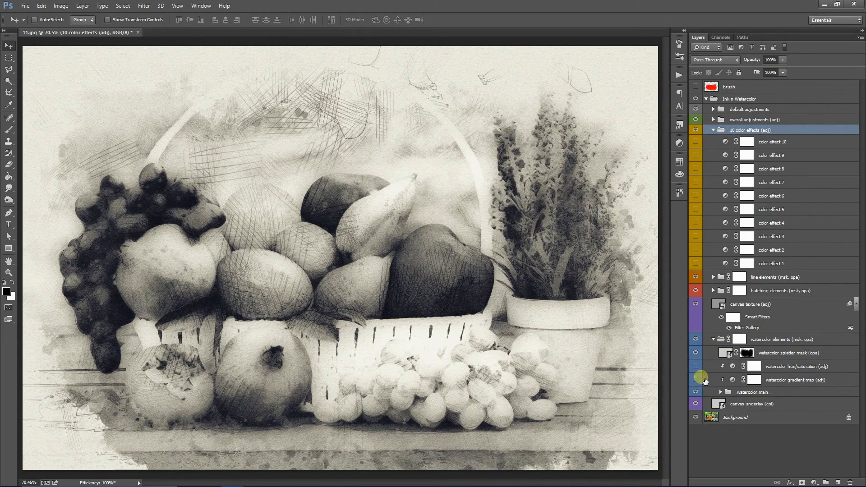
click(696, 380)
click(713, 339)
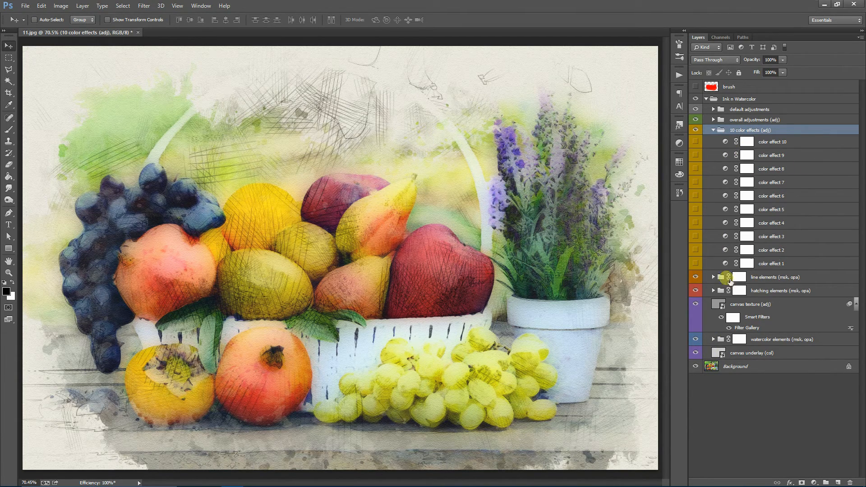
- Preview color effects 1 to 5 individually on the image, hiding each one before showing the next
click(813, 267)
click(696, 263)
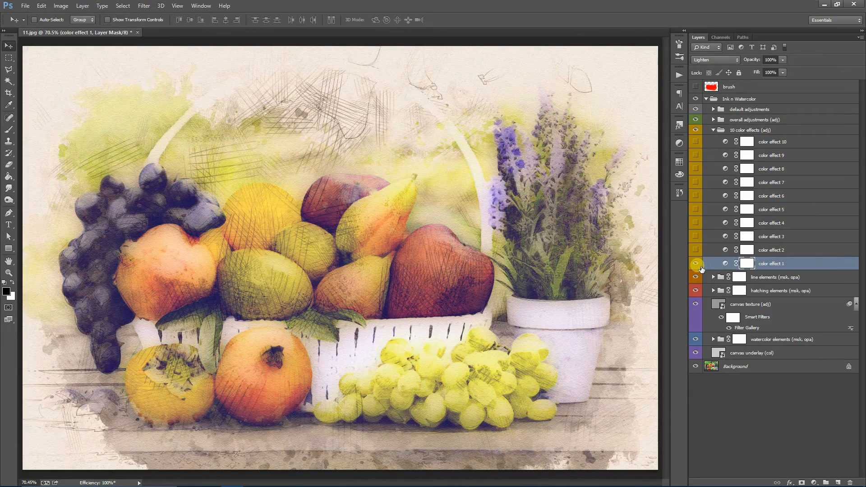
click(696, 264)
click(696, 251)
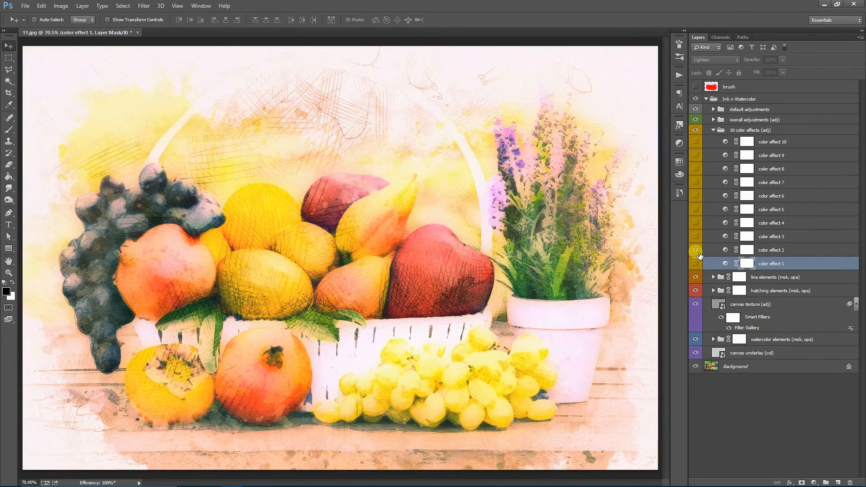
click(696, 250)
click(696, 237)
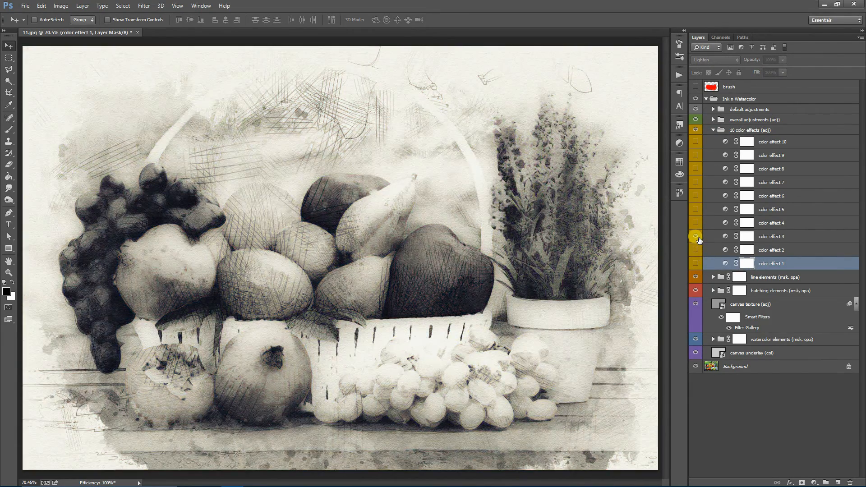
click(695, 236)
click(695, 223)
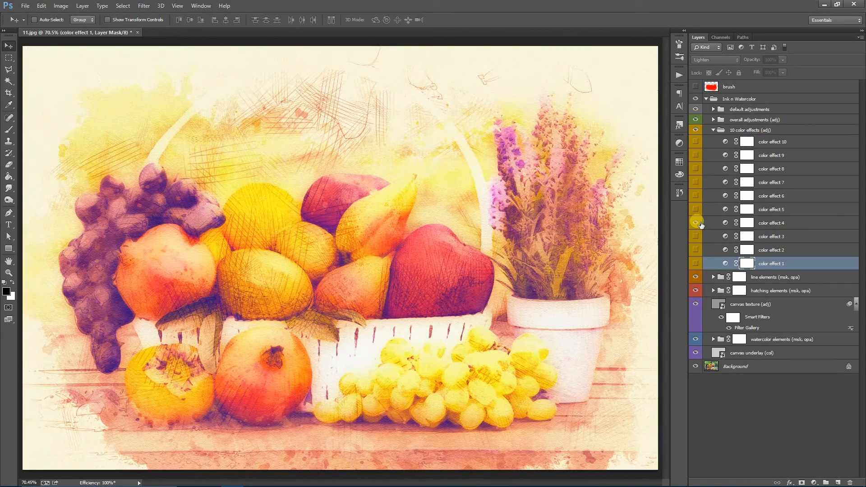
click(697, 222)
click(696, 210)
click(696, 210)
- Preview color effects 6 to 10 individually, leave them all hidden and collapse the 10 color effects group
click(696, 196)
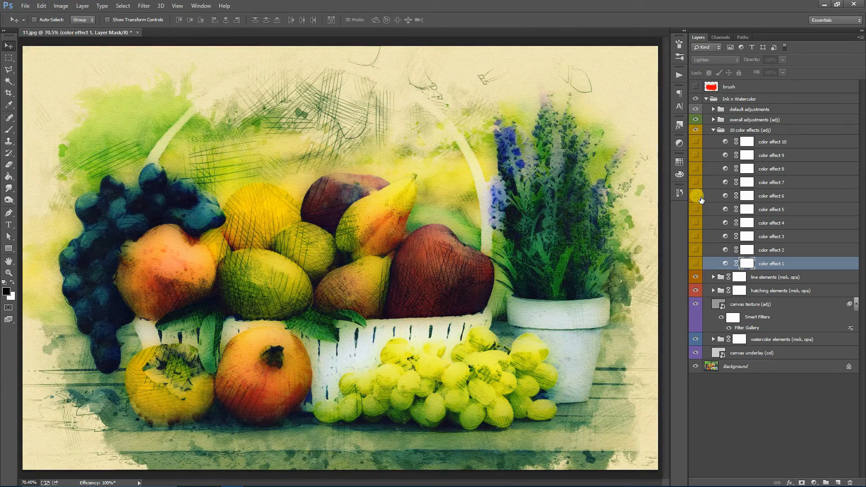
click(699, 195)
click(696, 183)
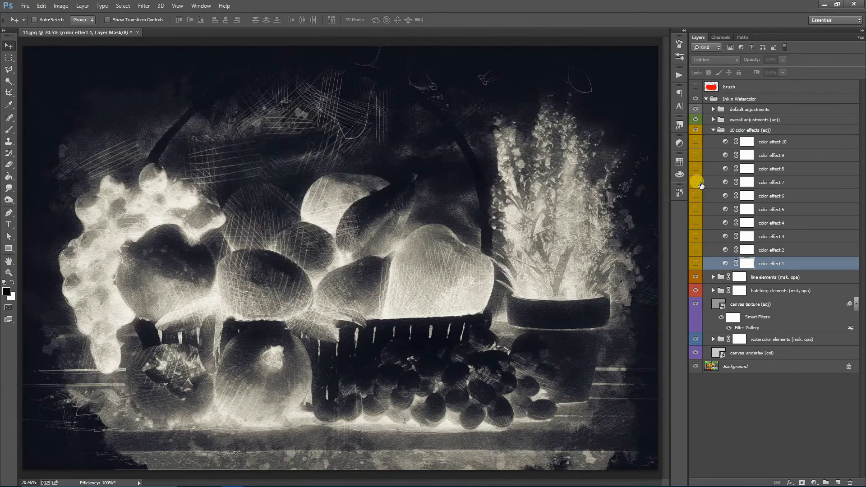
click(696, 182)
click(697, 169)
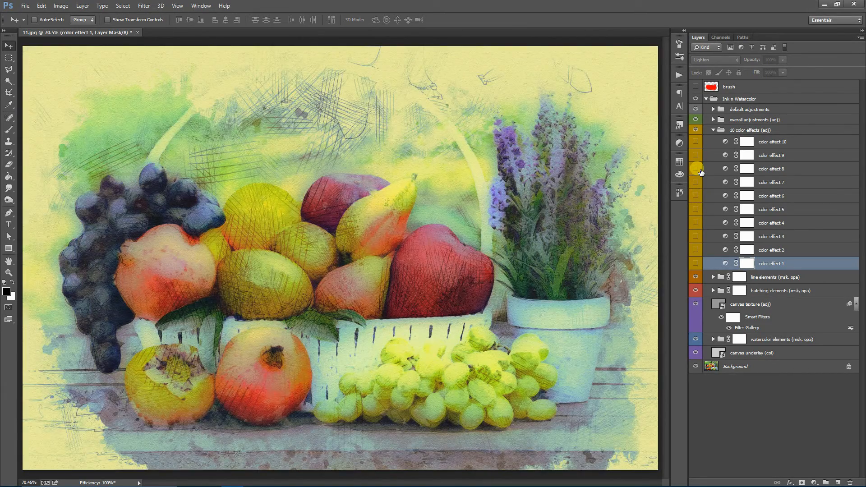
click(697, 170)
click(697, 156)
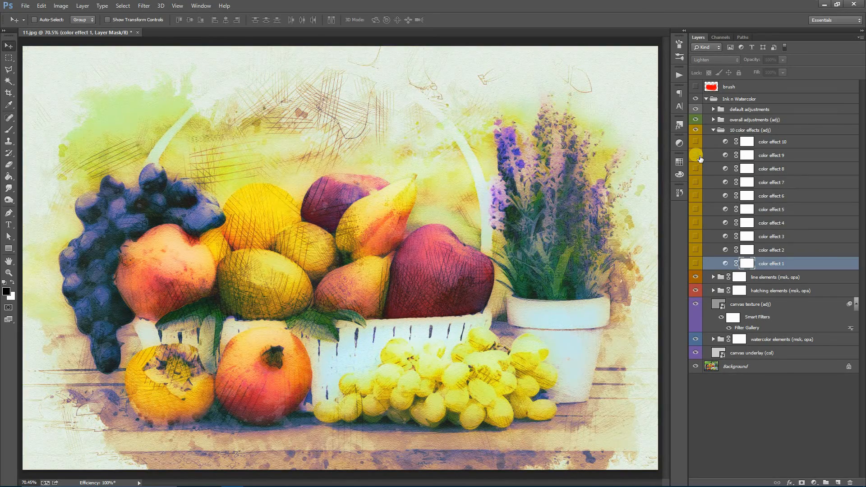
click(698, 142)
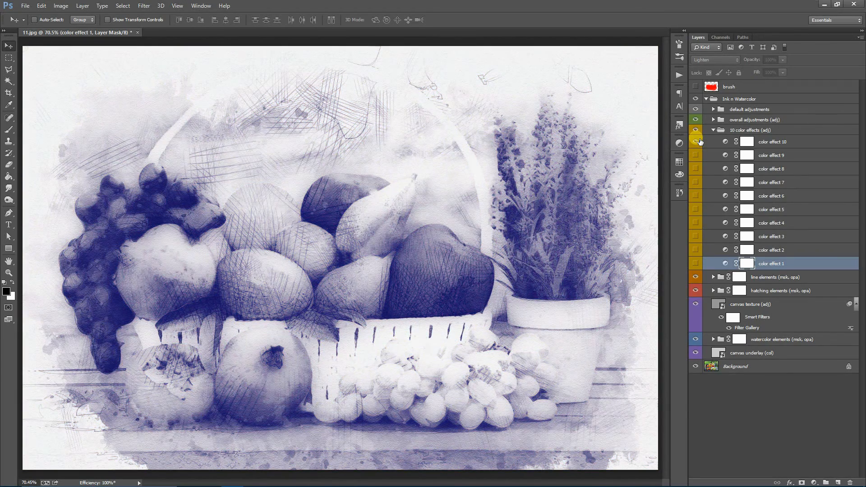
click(699, 142)
click(713, 130)
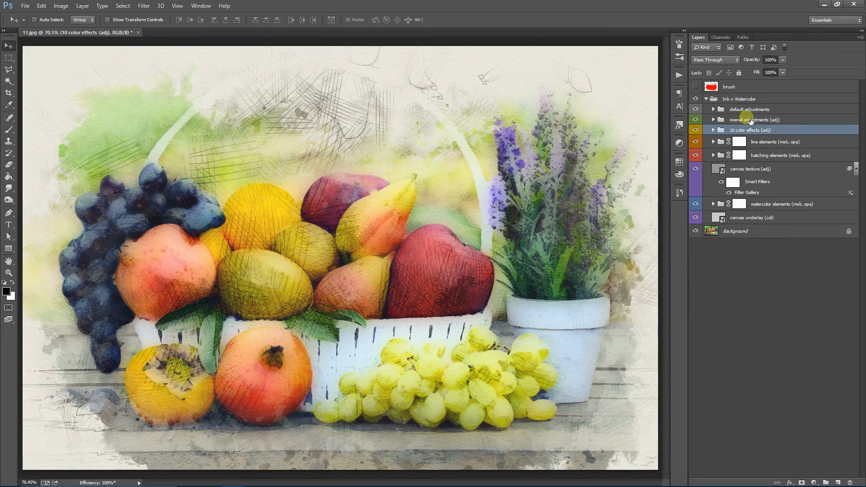
- Show the overall gradient map layer in the overall adjustments group and apply the Blue, Red, Yellow gradient preset
click(750, 119)
click(715, 120)
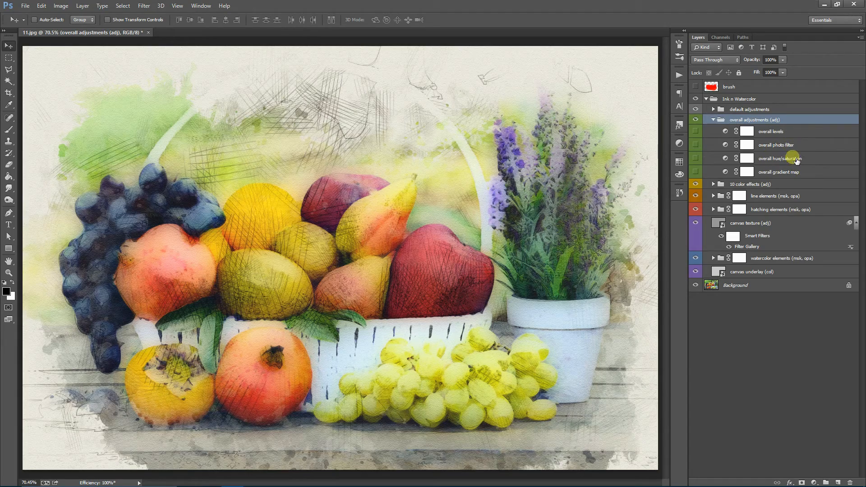
click(697, 172)
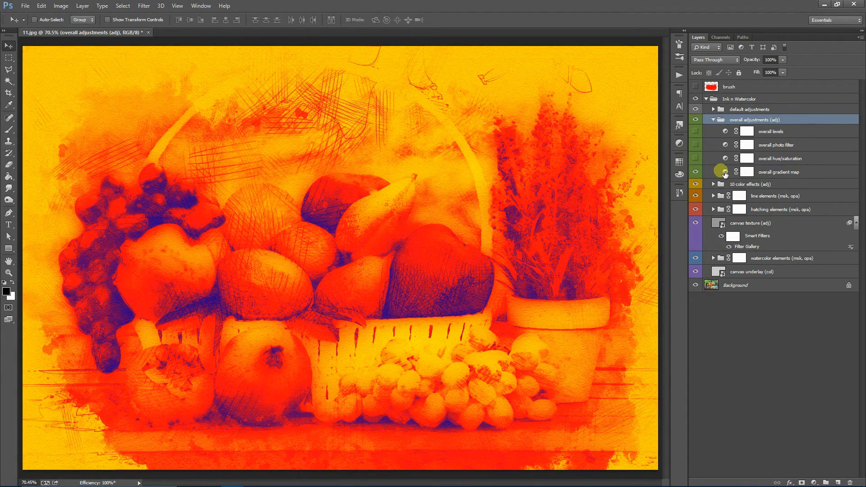
double_click(726, 172)
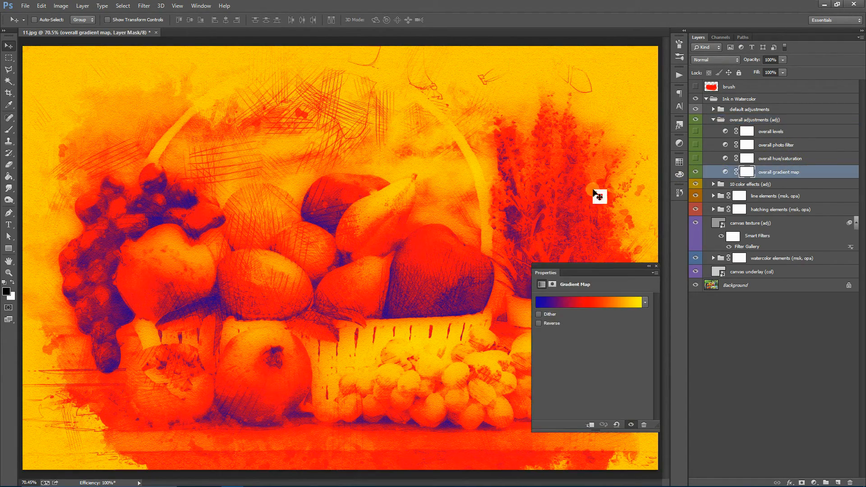
click(585, 299)
click(122, 176)
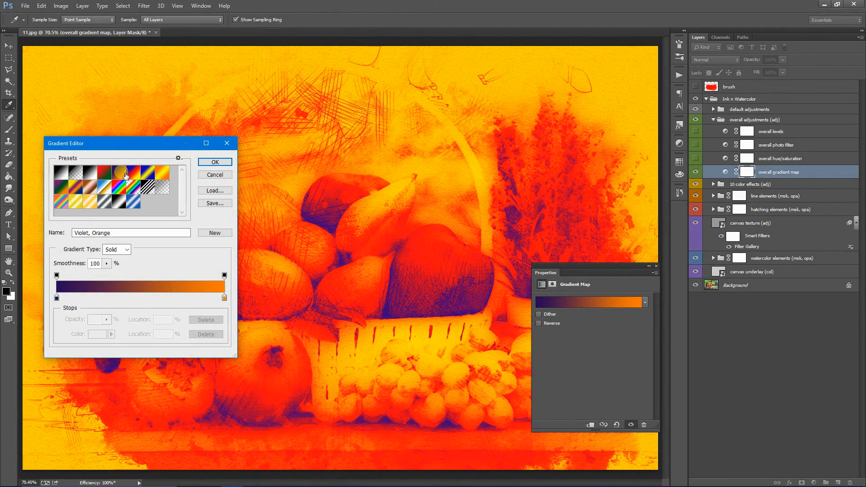
click(134, 175)
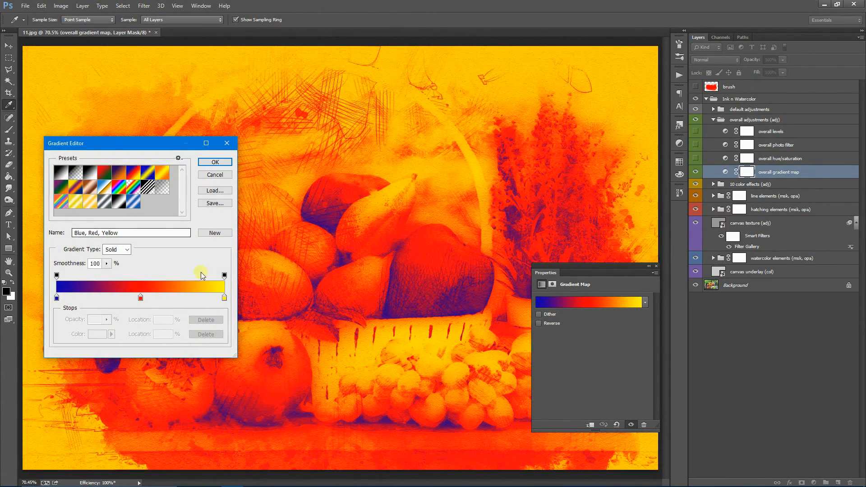
click(215, 162)
key(v)
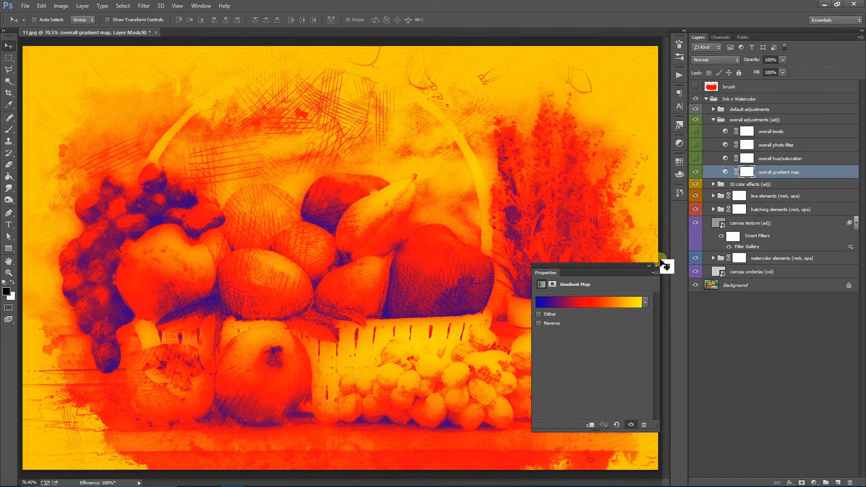
click(657, 266)
- Set the overall gradient map layer to 49% opacity and Screen blend mode, and hide it
click(784, 59)
drag(767, 66, 760, 69)
click(728, 60)
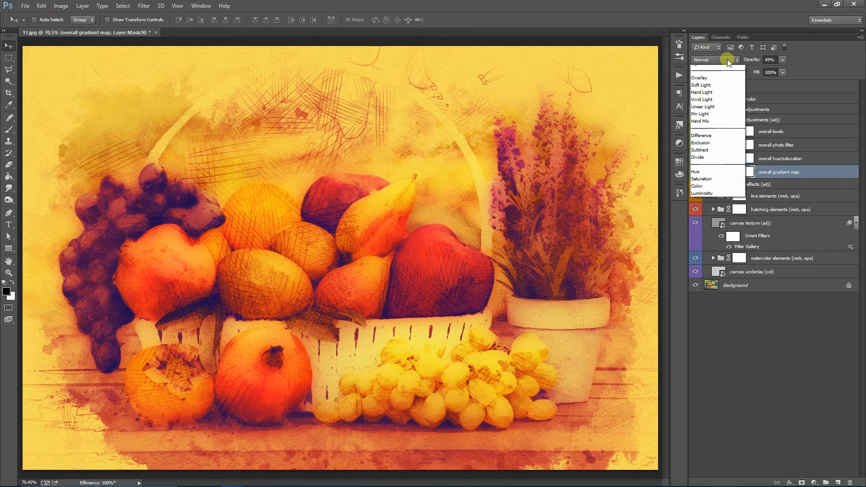
click(705, 144)
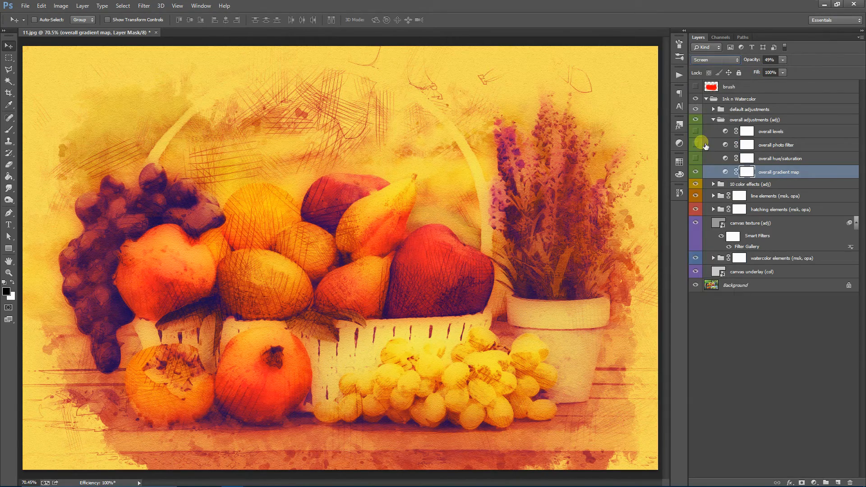
click(695, 172)
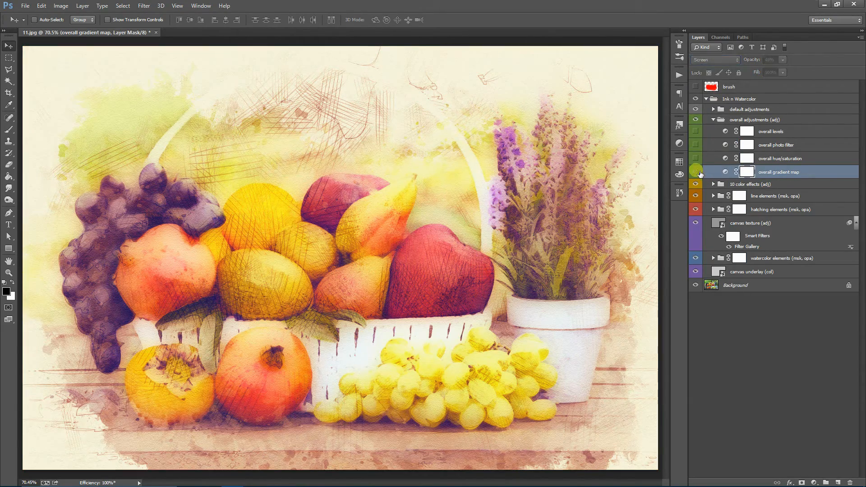
- Show the overall hue/saturation layer, shift its hue to about -13, and hide the layer again
click(695, 158)
double_click(726, 158)
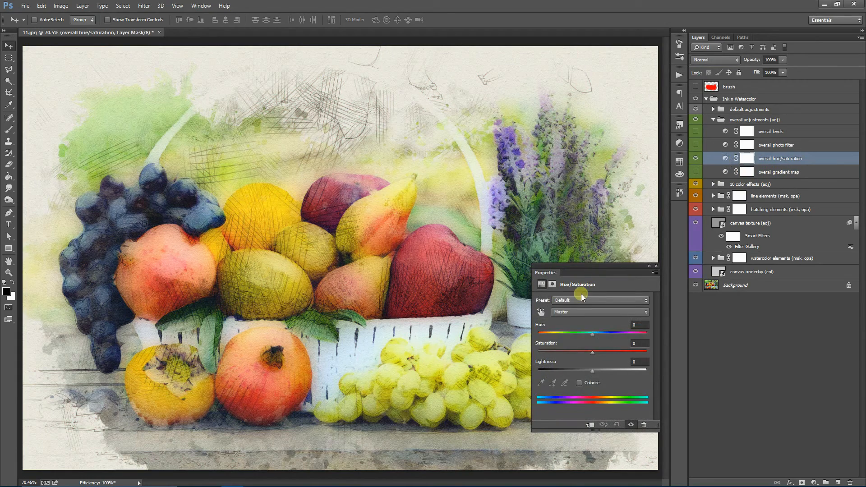
drag(605, 333, 584, 335)
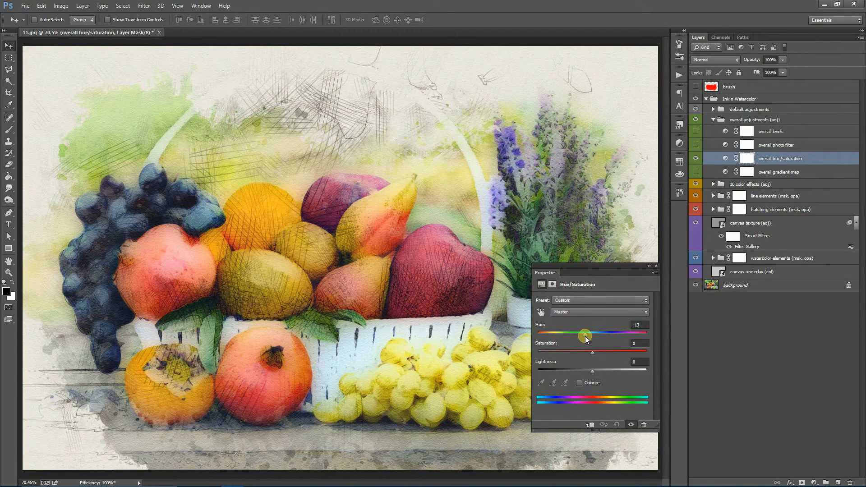
click(657, 267)
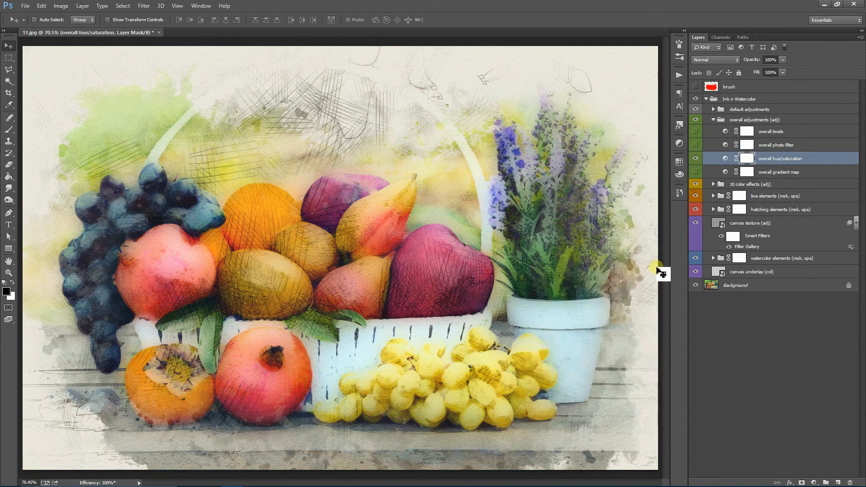
click(696, 158)
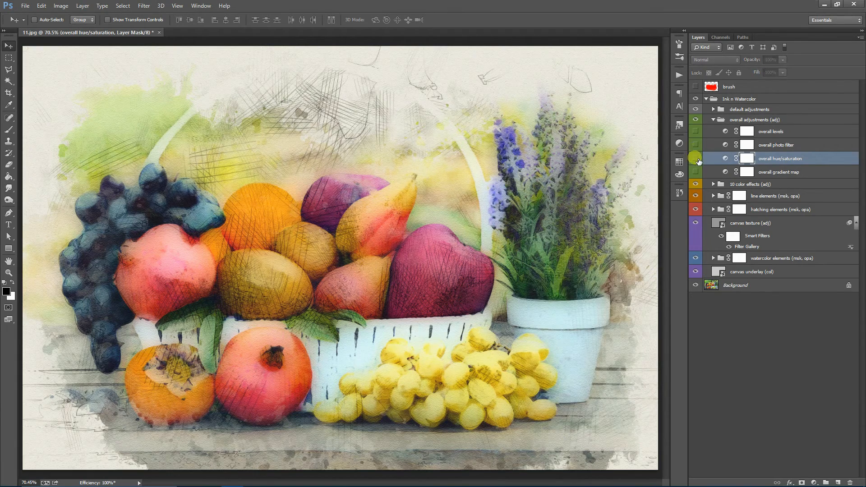
- Change the overall photo filter layer's color to blue, about #000ad8, and leave the layer hidden
double_click(725, 145)
click(569, 314)
drag(474, 288, 496, 237)
click(507, 259)
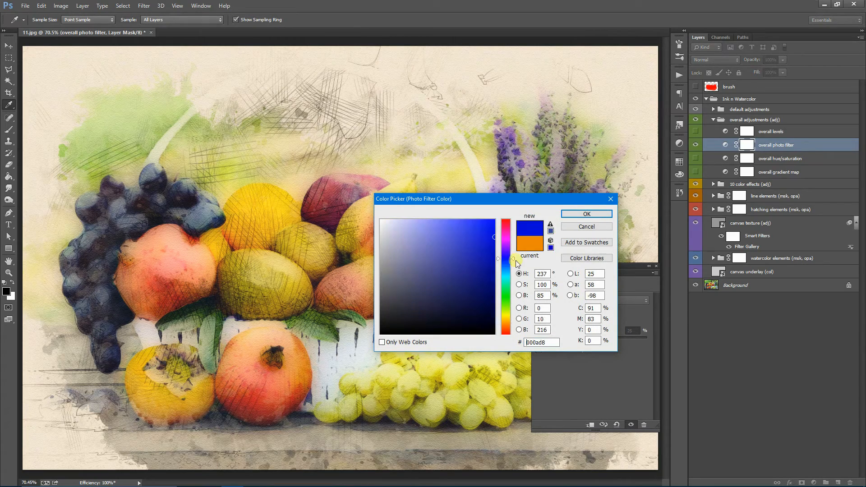
click(573, 212)
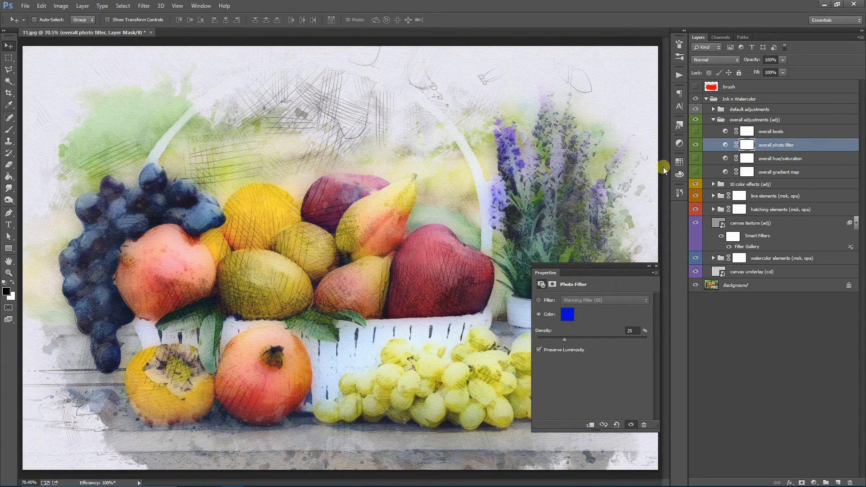
click(655, 269)
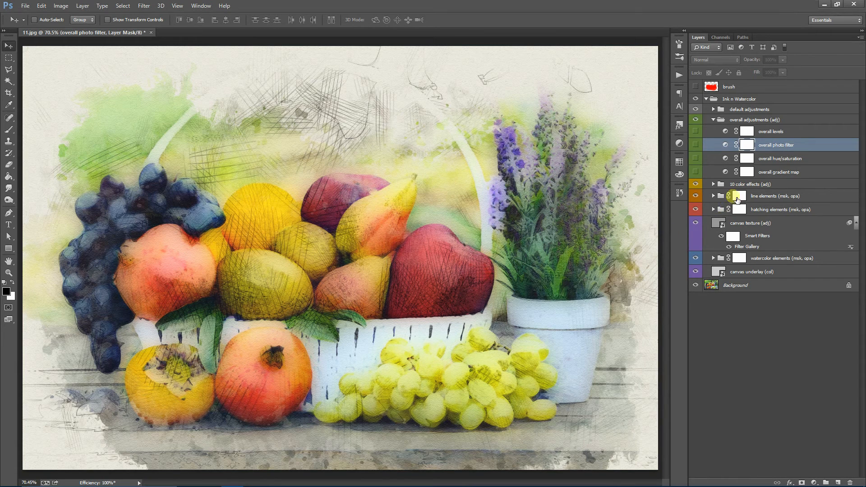
- Show the overall levels layer, set its black input to 34 and white input to 226, and hide it again
click(695, 131)
double_click(725, 131)
drag(648, 365, 638, 368)
drag(549, 366, 565, 366)
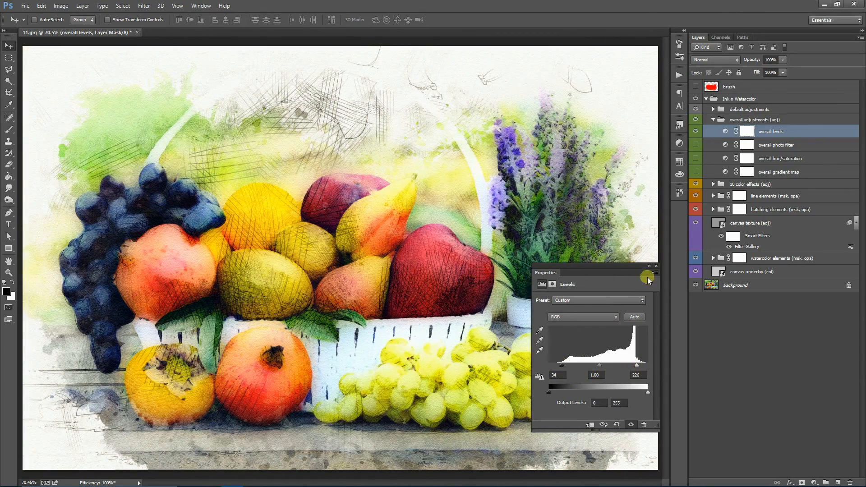
click(656, 266)
click(695, 132)
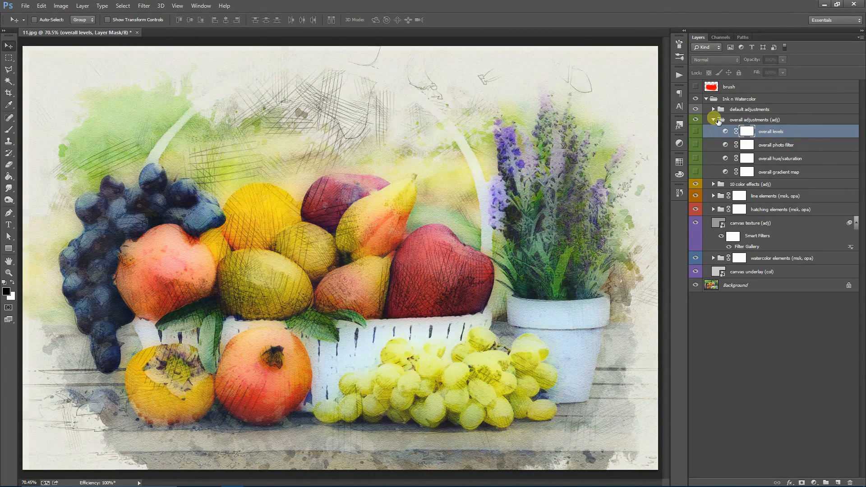
- Collapse the overall adjustments group and examine the layers inside the default adjustments group
click(714, 120)
click(713, 110)
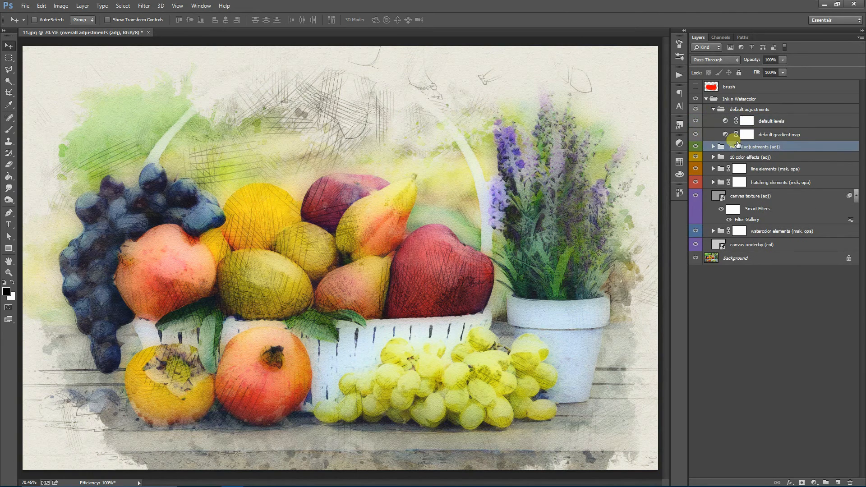
click(714, 109)
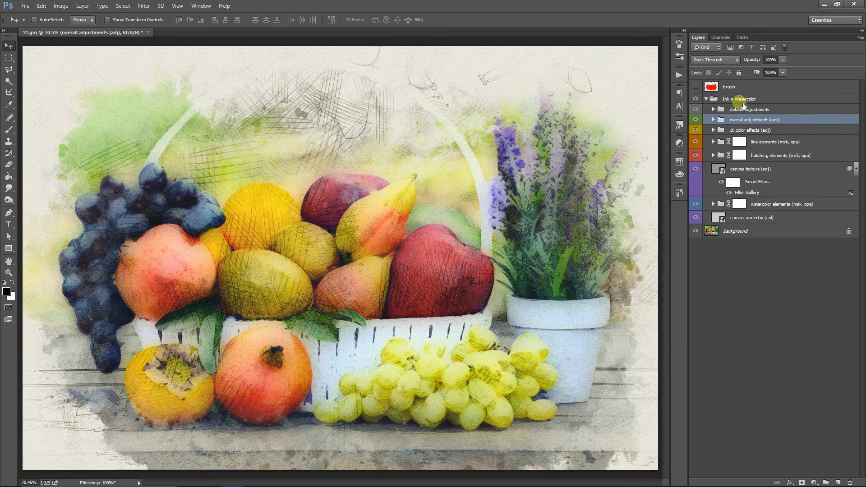
- Collapse the Ink n Watercolor group, compare it with the original photo, and delete the group
click(742, 100)
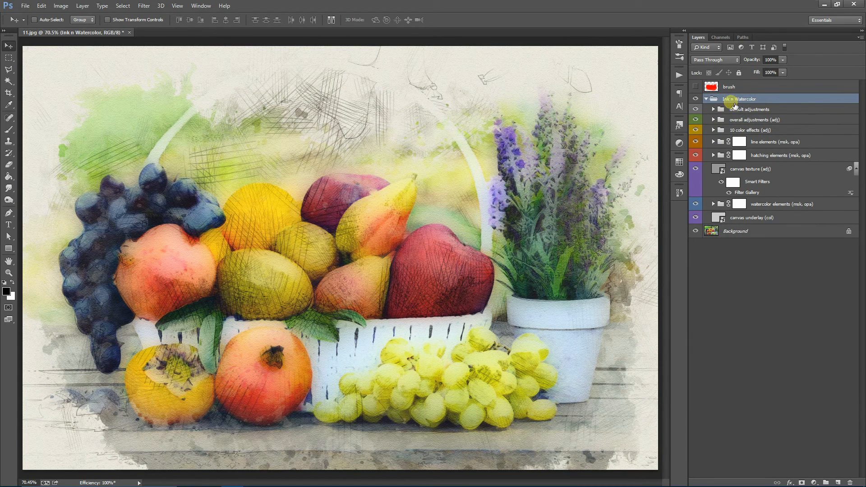
click(706, 99)
click(695, 99)
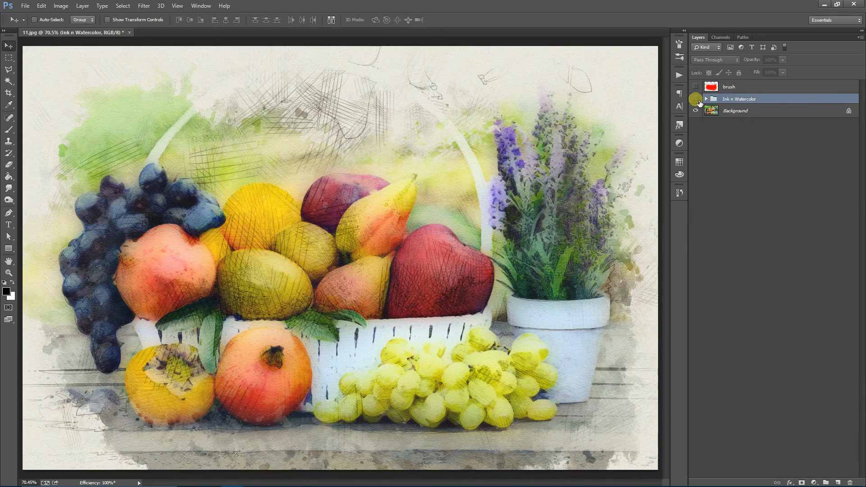
click(695, 99)
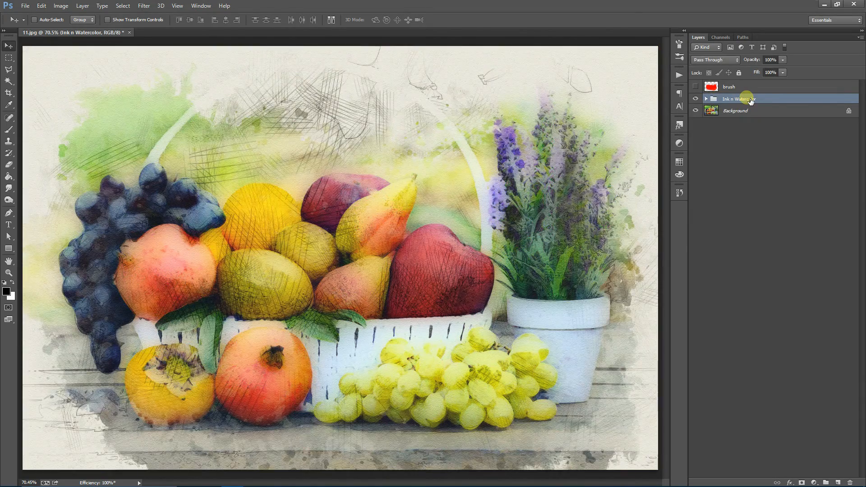
key(Delete)
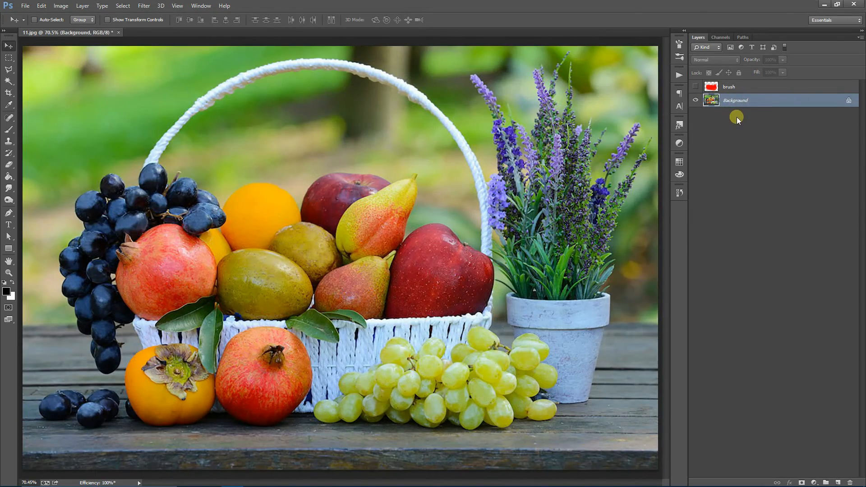